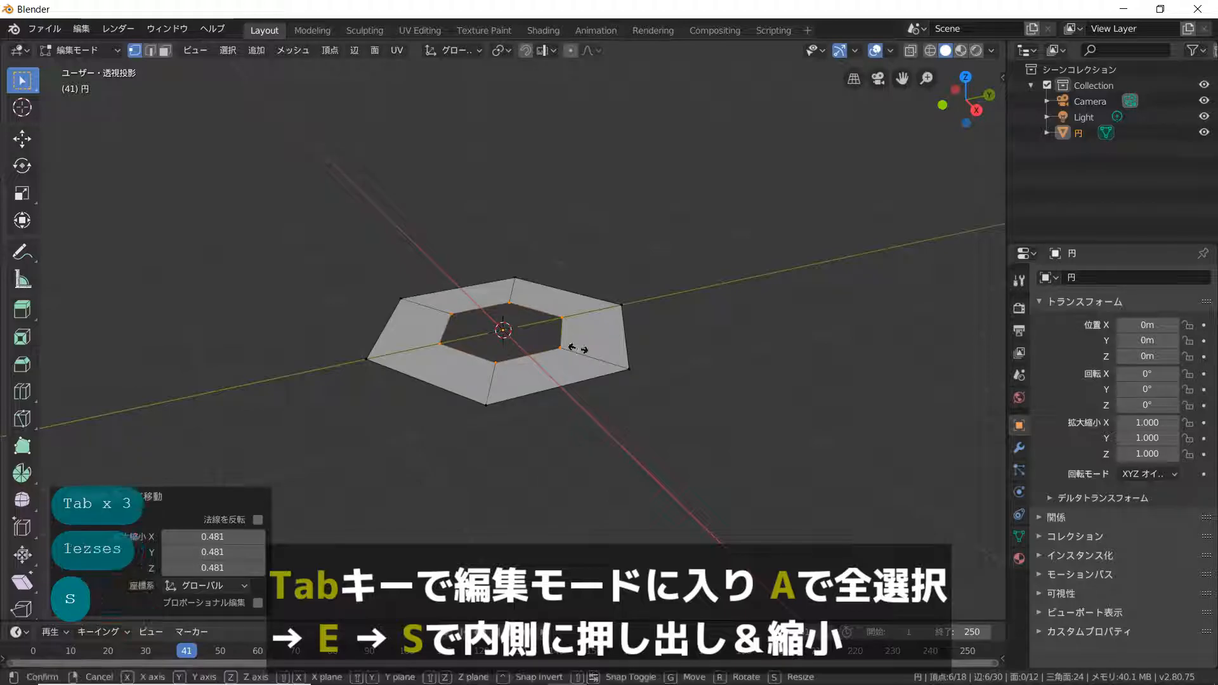
Finish scaling the hexagon's extruded edge into a flat ring and return to Object Mode
click(595, 358)
key(Tab)
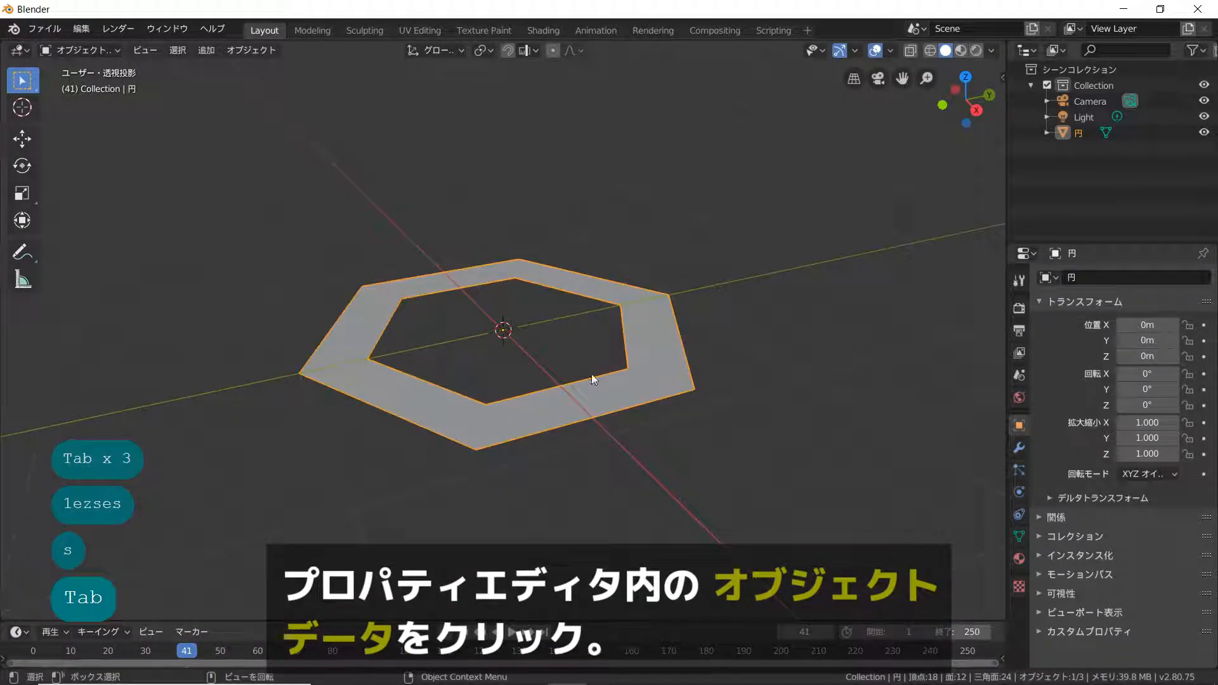
key(Tab)
key(Tab)
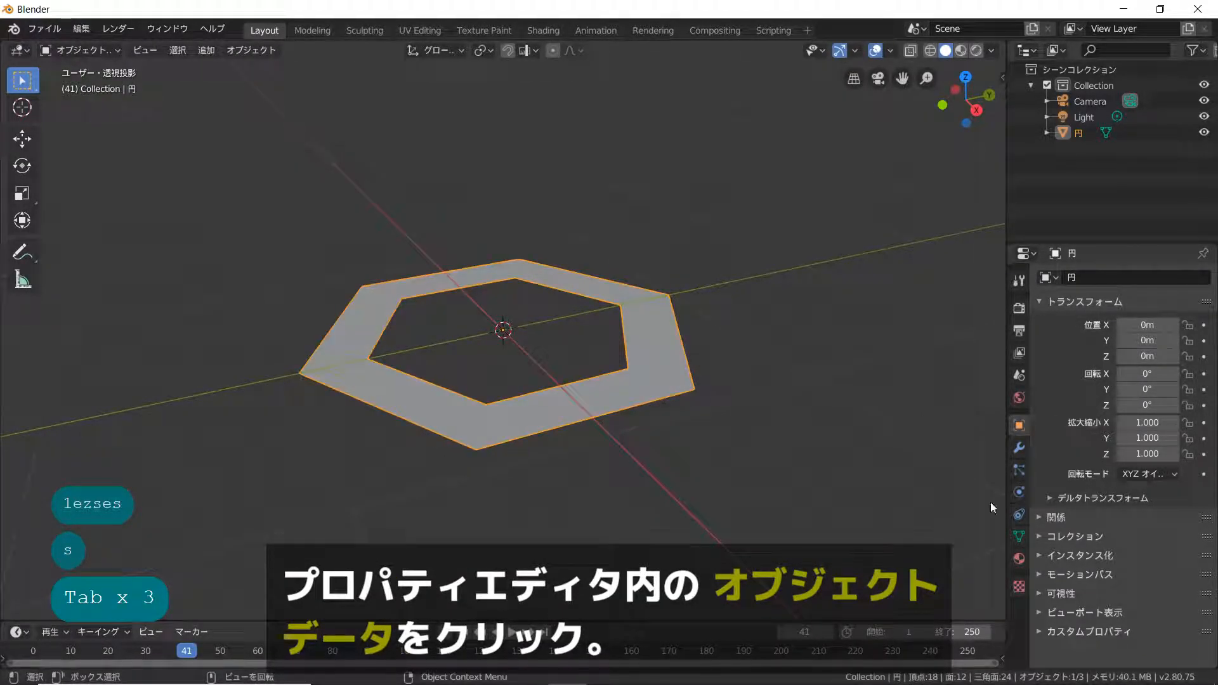
Add a base shape key and six further shape keys to the hexagonal ring
click(1019, 536)
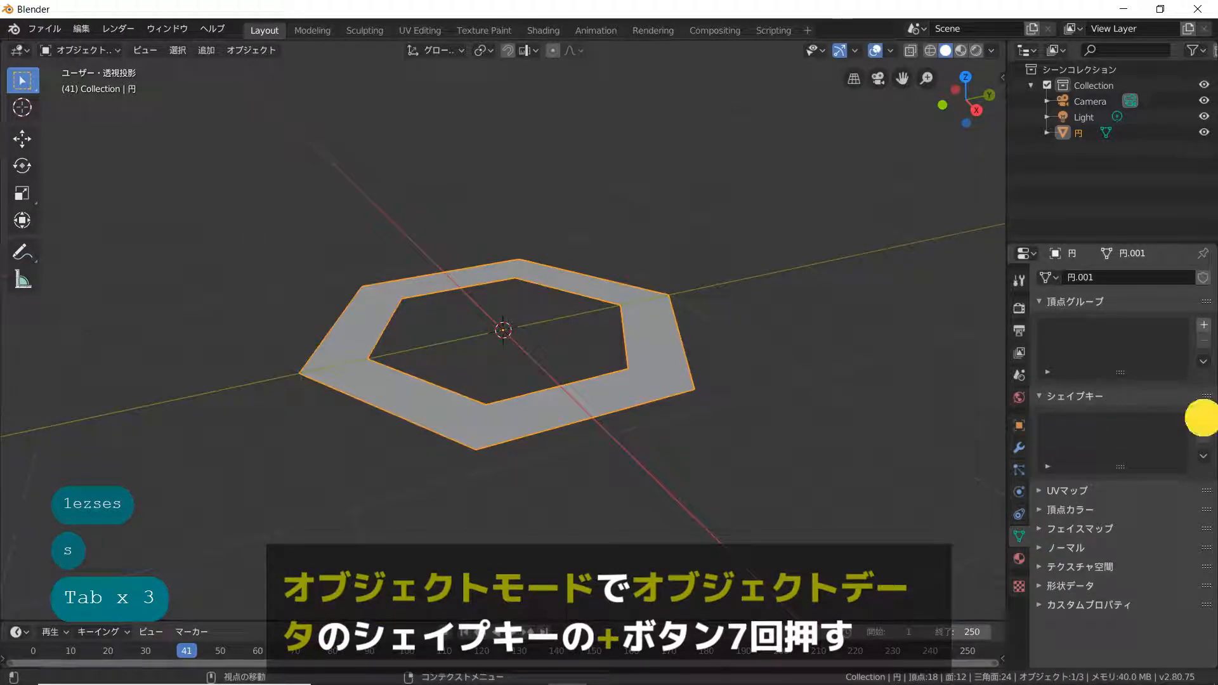
click(1204, 420)
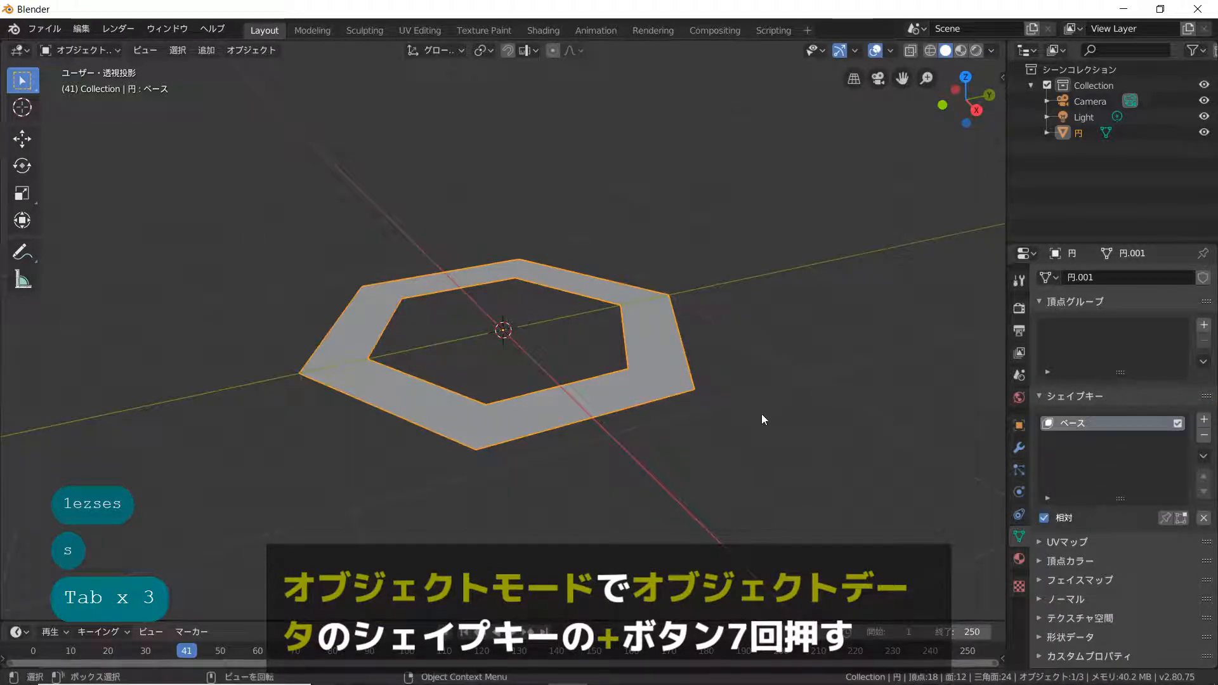
click(1204, 421)
click(1203, 421)
click(1203, 421)
click(1203, 421)
click(1203, 421)
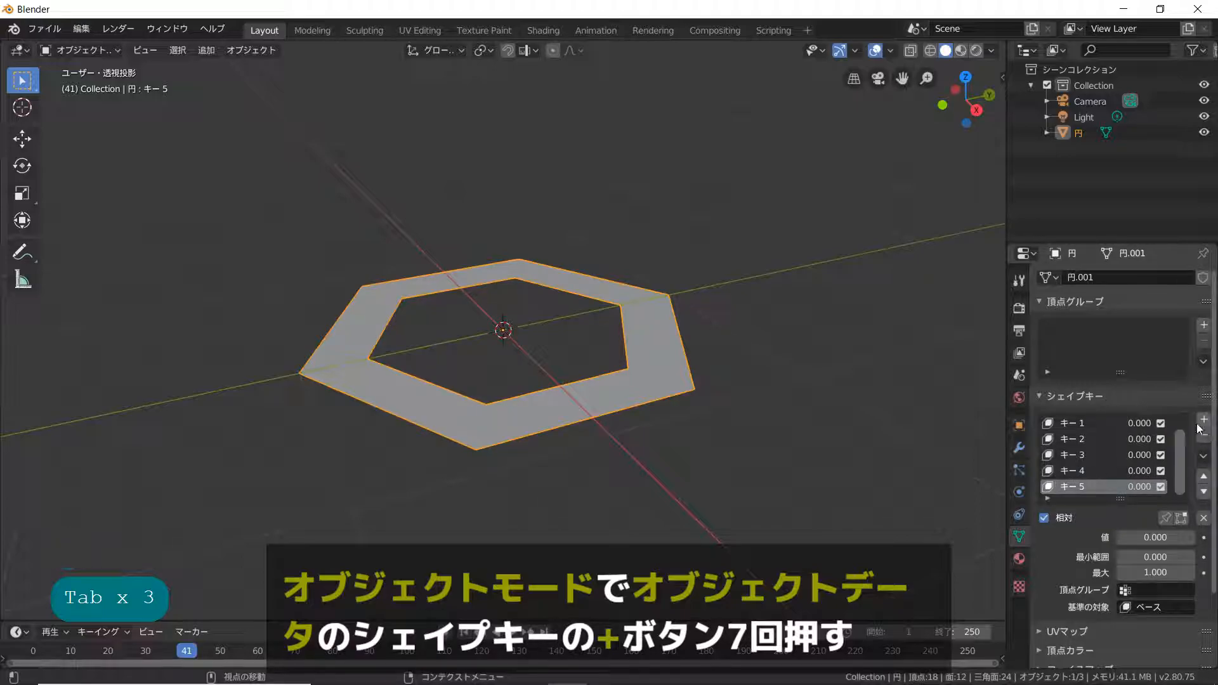
Select the ring's front face in Edit Mode with face selection and make shape key キー 1 active
scroll(1094, 456, up, 2)
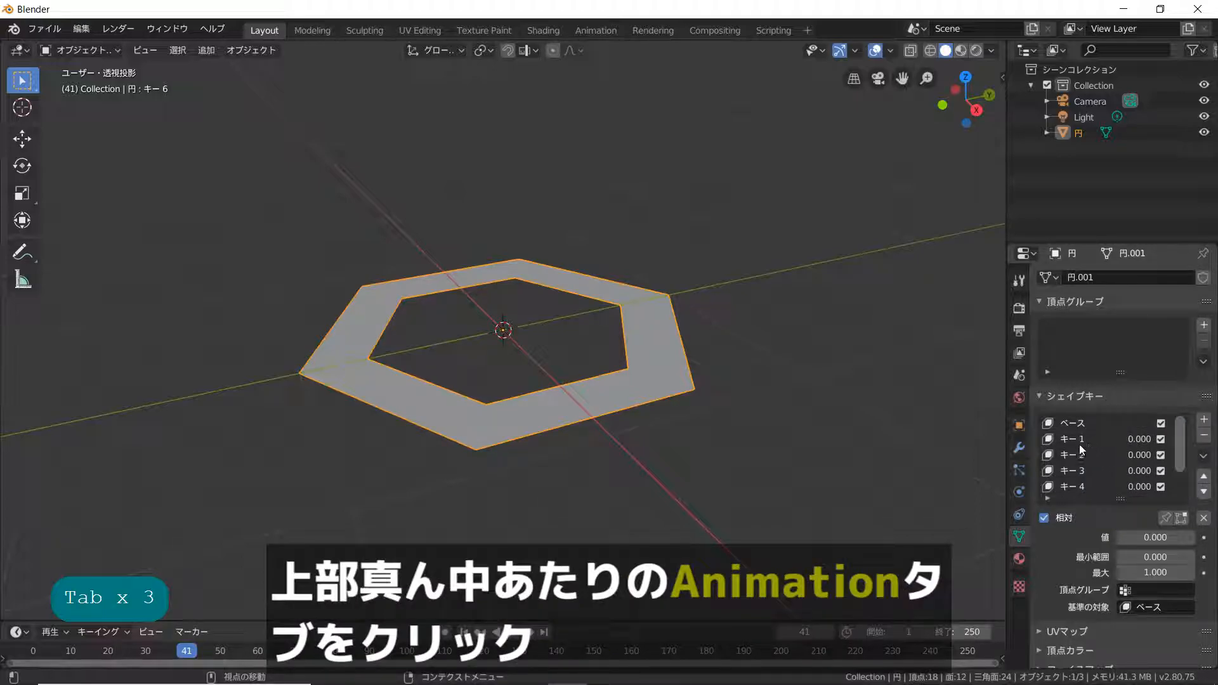
key(Tab)
click(532, 408)
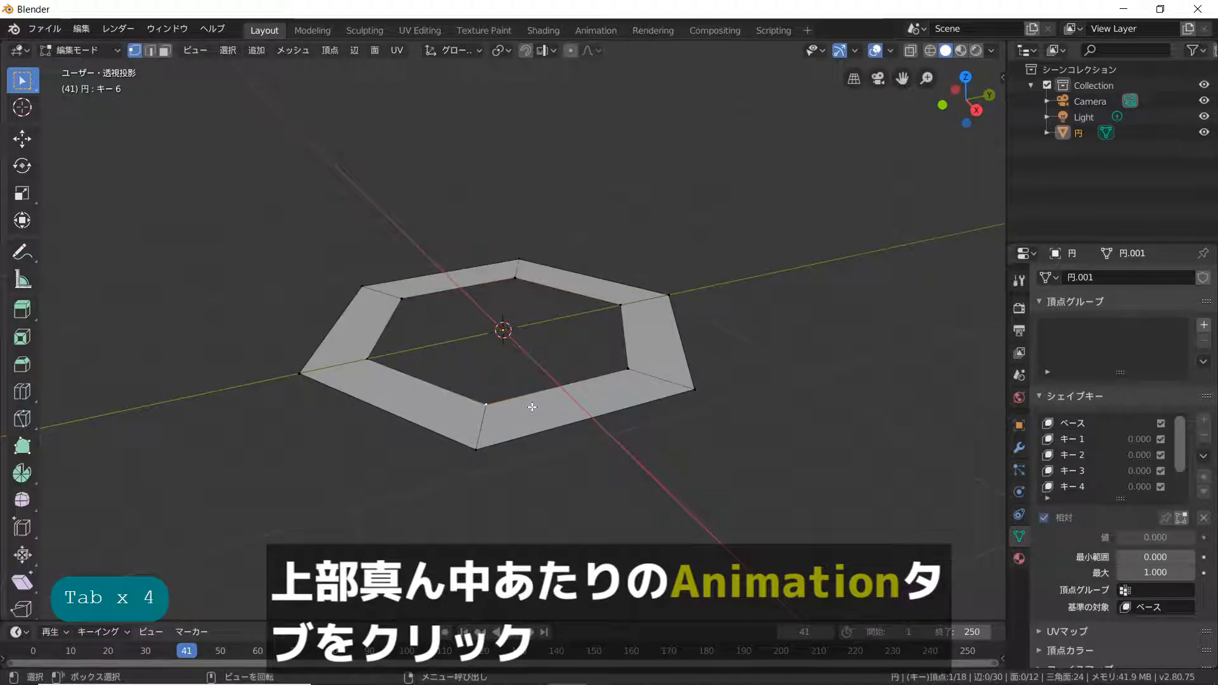
key(3)
click(542, 404)
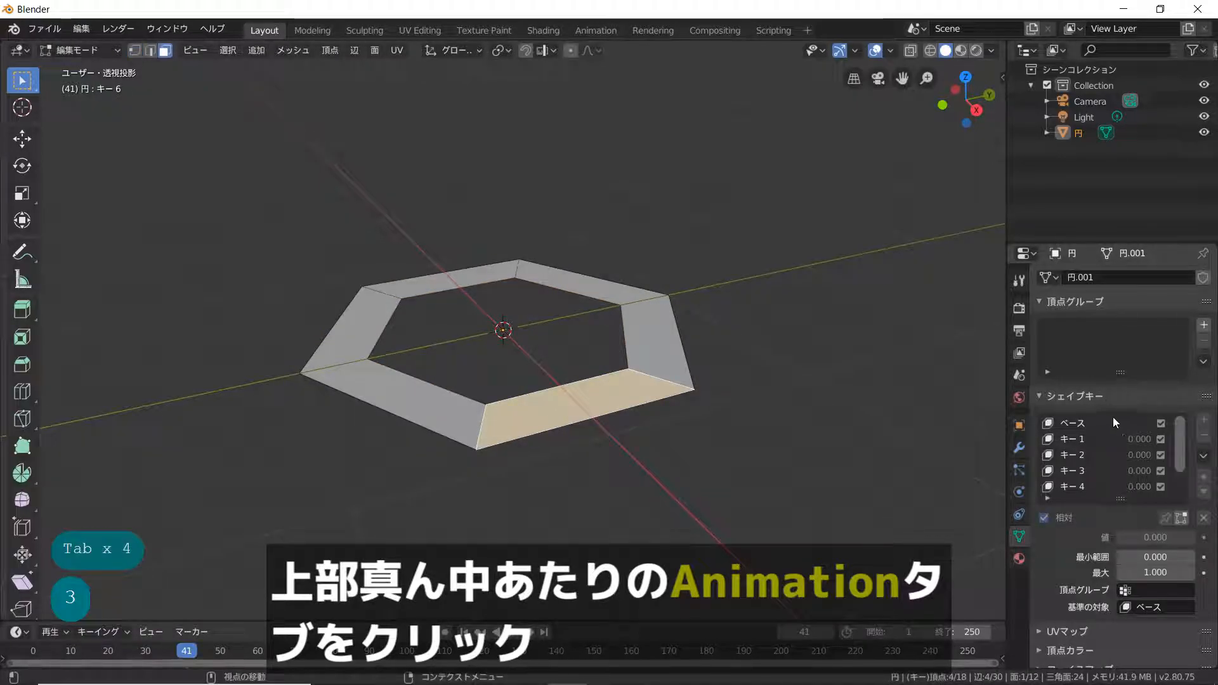
click(1066, 441)
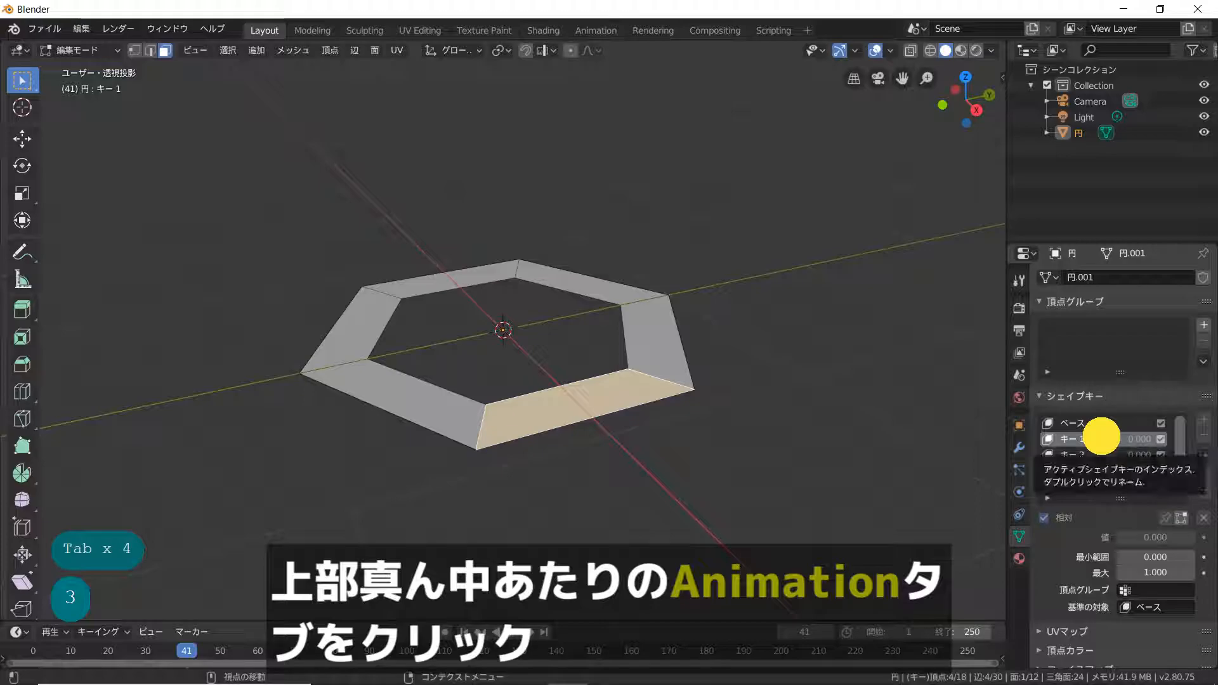
click(1082, 434)
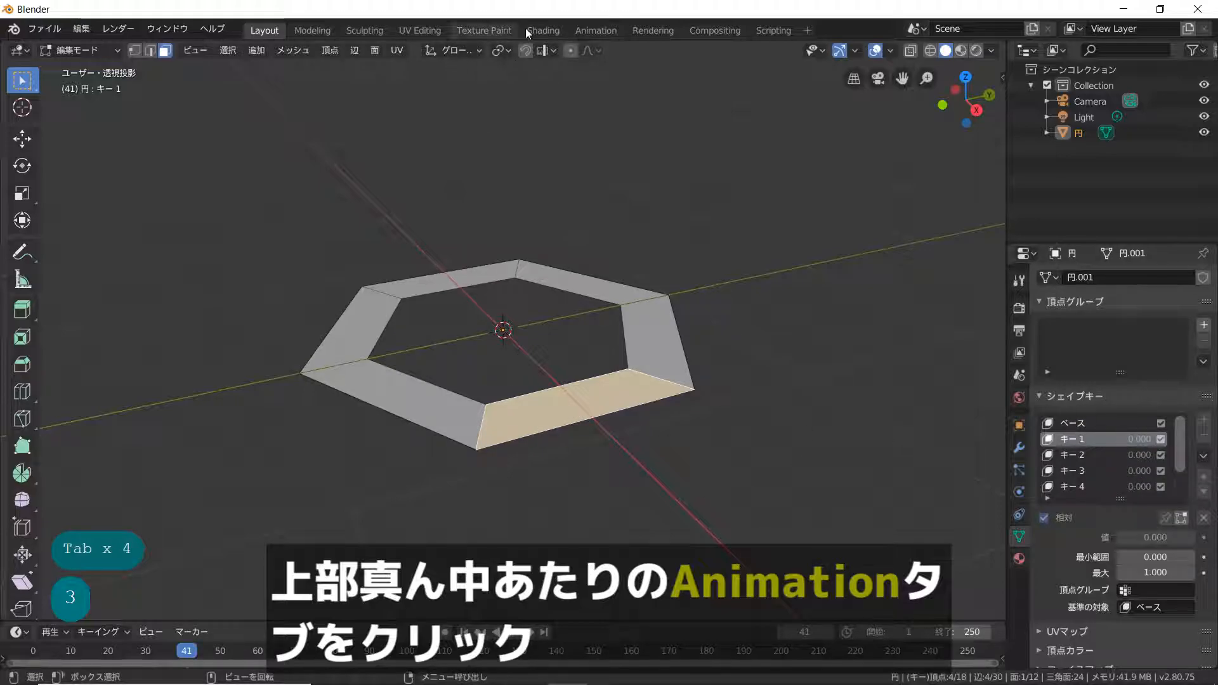
In the Animation workspace at frame 0, extrude the selected face about 0.623 m along Z and copy that distance
click(588, 30)
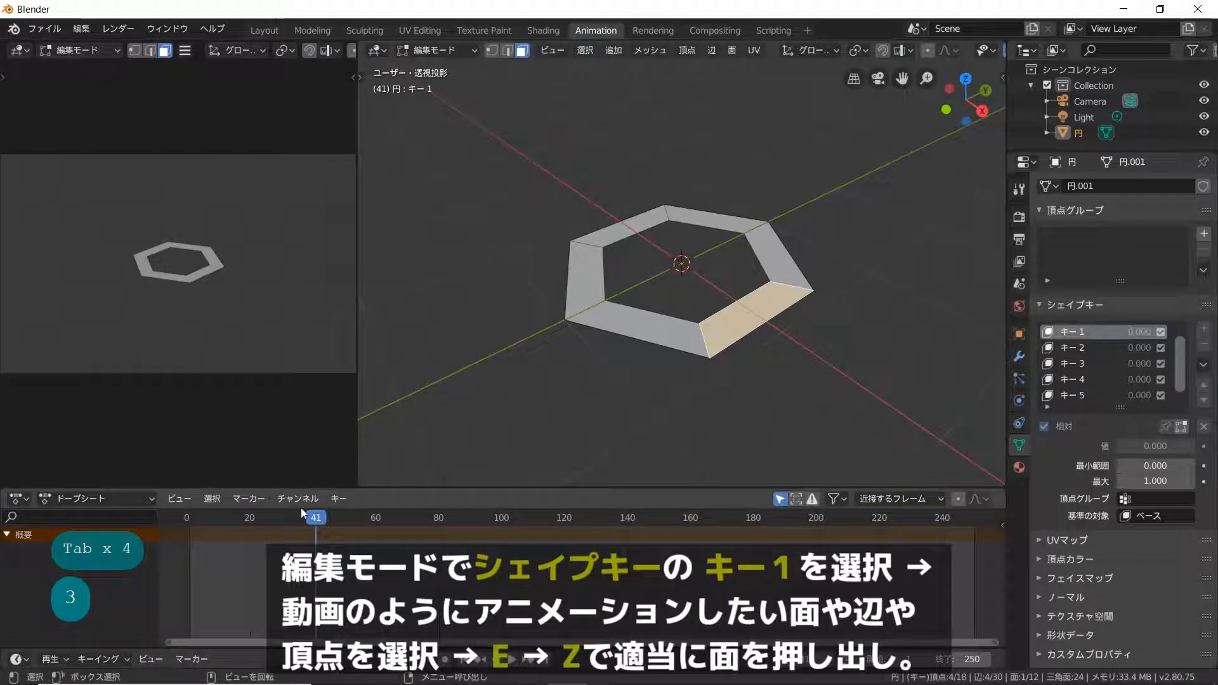
drag(303, 514, 171, 515)
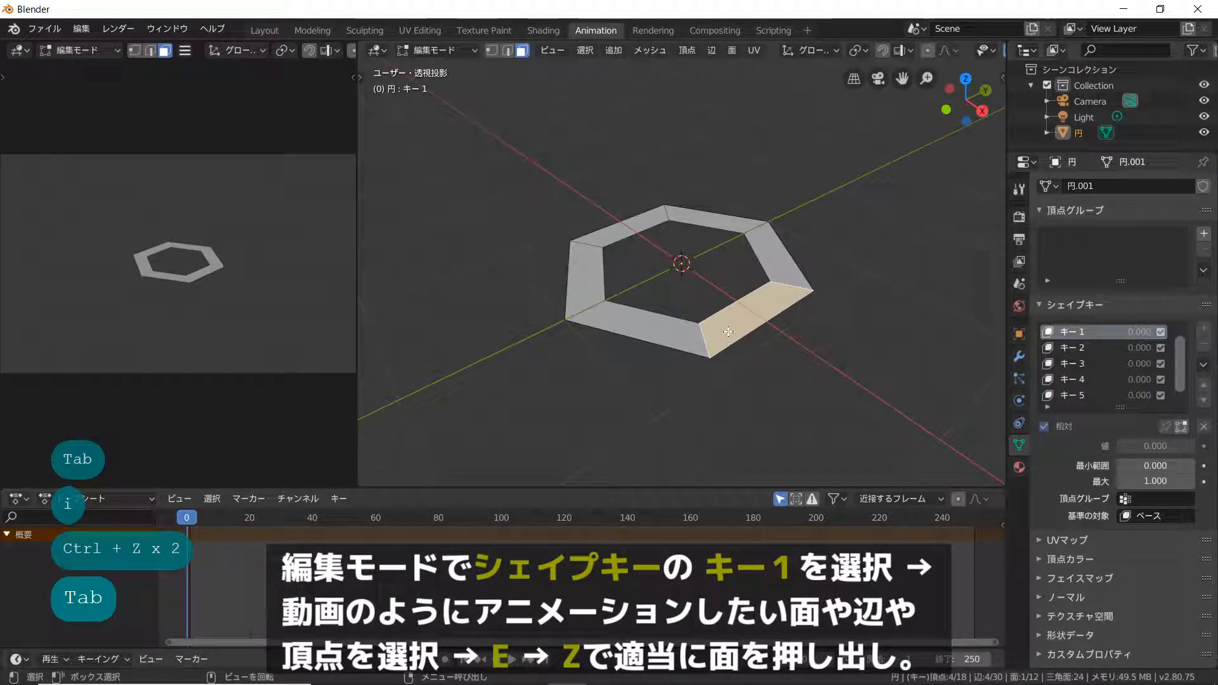
key(e)
key(z)
click(775, 251)
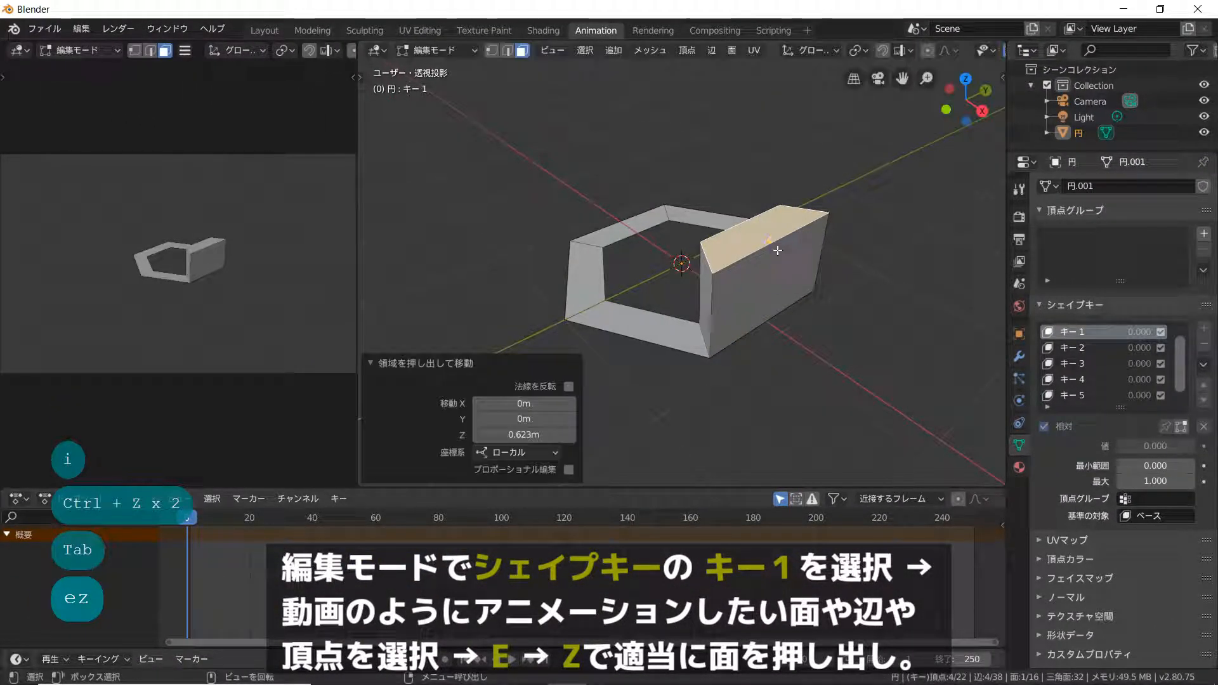
key(ctrl+c)
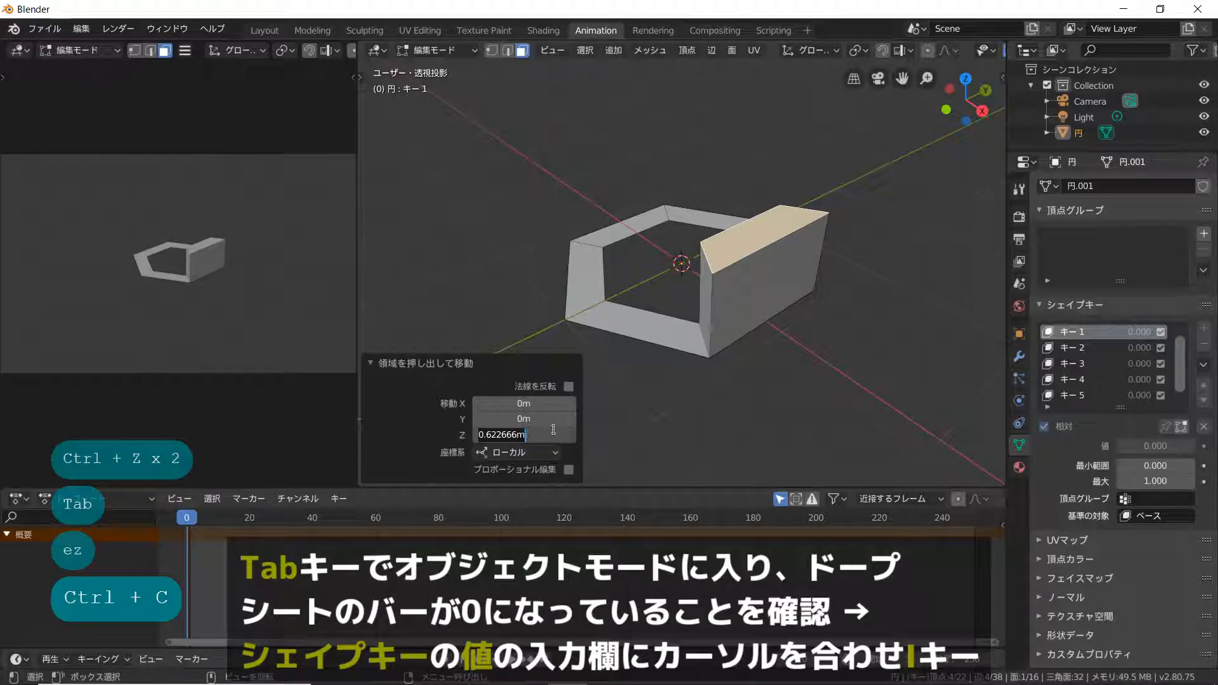
click(902, 398)
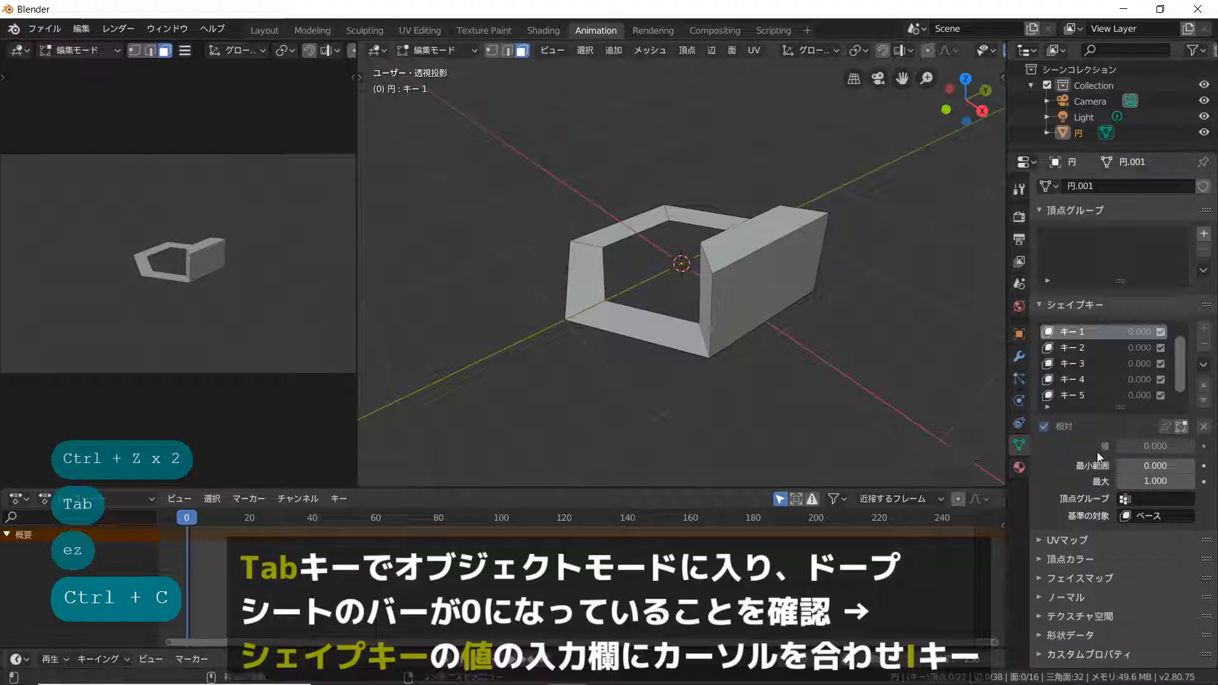
Return to Object Mode and insert a keyframe on キー 1's value of 0.000 at frame 0
key(Tab)
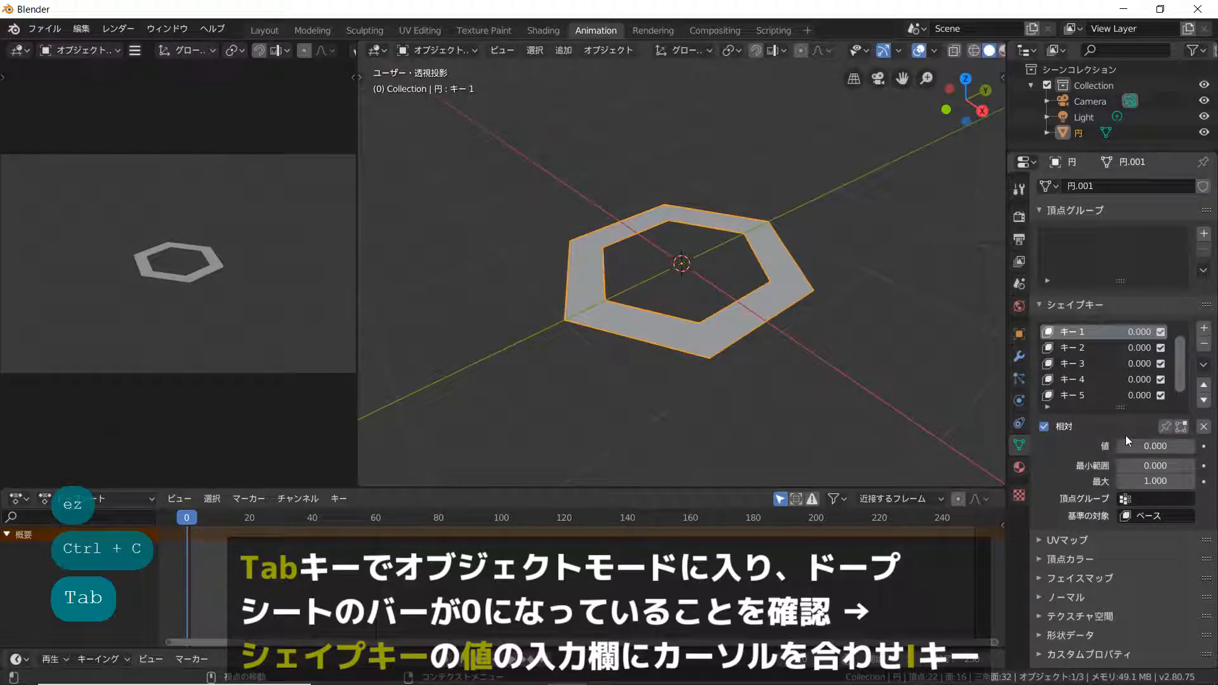
key(i)
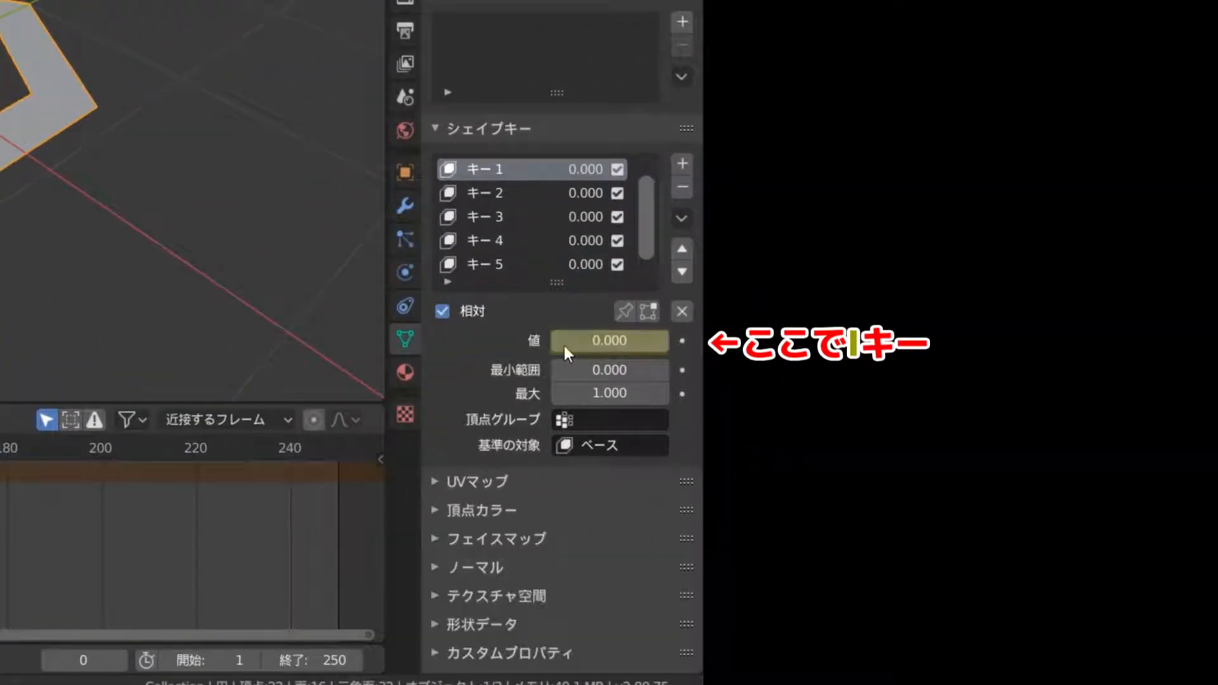
key(i)
key(i)
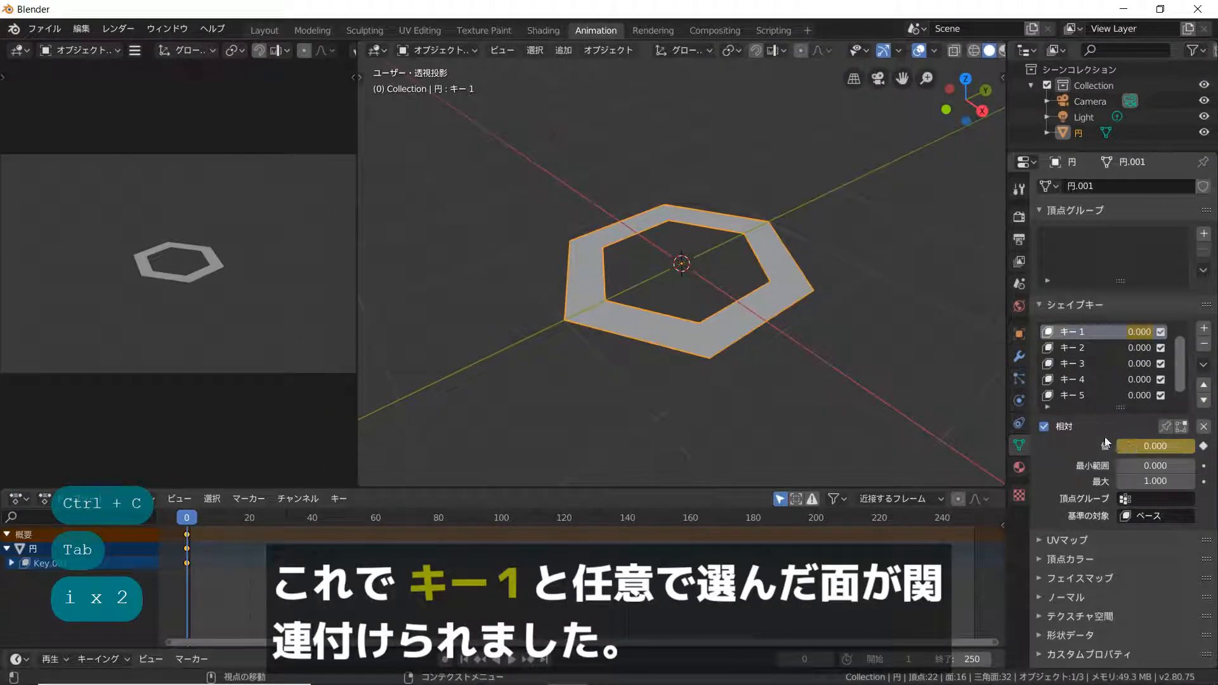
drag(1136, 446, 1180, 447)
key(e)
key(z)
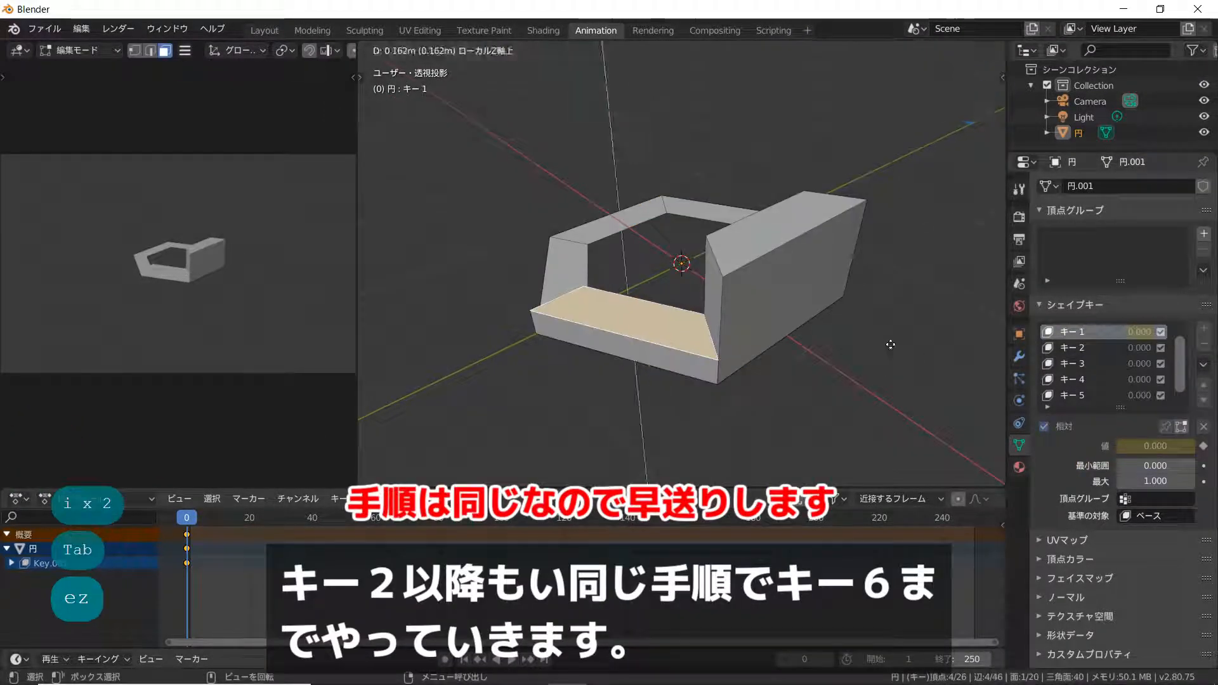
key(ctrl+v)
key(ctrl+z)
key(ctrl+z)
key(ctrl+z)
For shape key キー 2, extrude the face adjoining the first one by the copied distance along Z and keyframe the key's value
key(e)
key(z)
key(ctrl+v)
key(Tab)
click(1072, 347)
key(i)
key(Tab)
key(Tab)
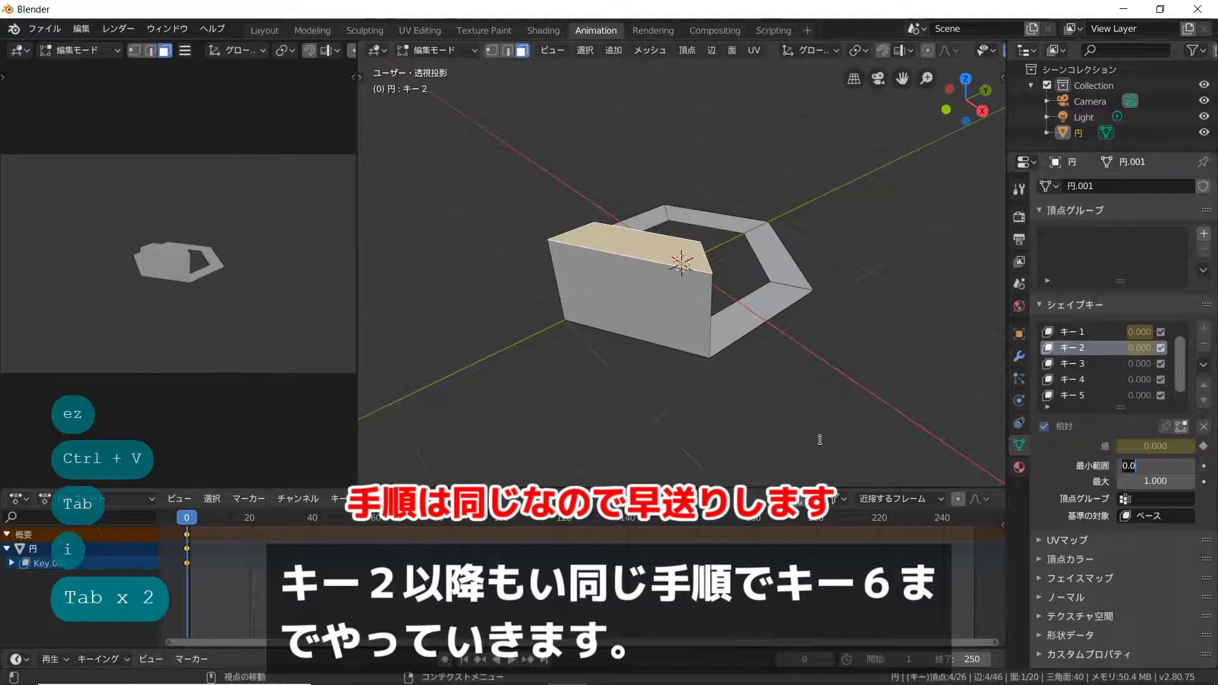
For shape key キー 3, extrude the third ring face by the copied distance along Z and keyframe the key's value
key(Tab)
key(Tab)
key(Tab)
key(Tab)
middle_drag(602, 365, 748, 370)
key(Tab)
click(1072, 363)
key(Tab)
key(e)
key(z)
key(ctrl+v)
key(Tab)
key(i)
drag(1149, 446, 1095, 443)
key(Tab)
key(e)
key(z)
key(ctrl+v)
key(Tab)
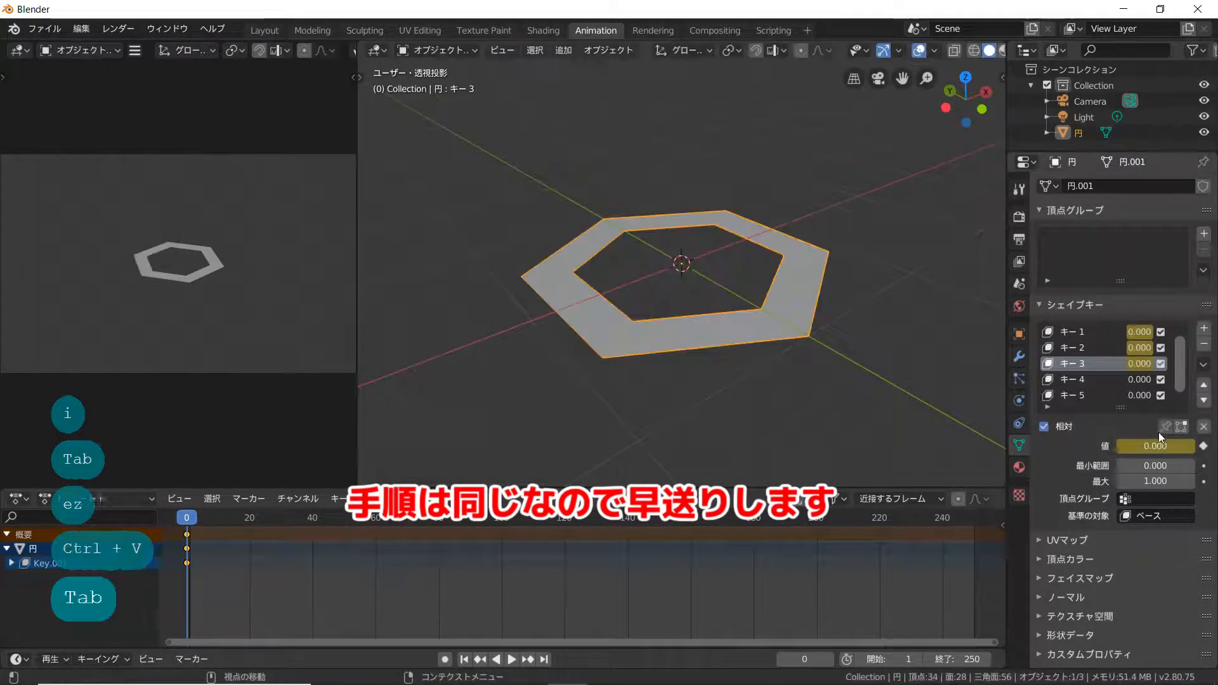
key(i)
key(ctrl+z)
key(ctrl+z)
key(ctrl+z)
key(ctrl+z)
click(1072, 364)
key(Tab)
key(Tab)
key(e)
key(z)
key(ctrl+v)
key(ctrl+z)
key(e)
key(z)
key(ctrl+v)
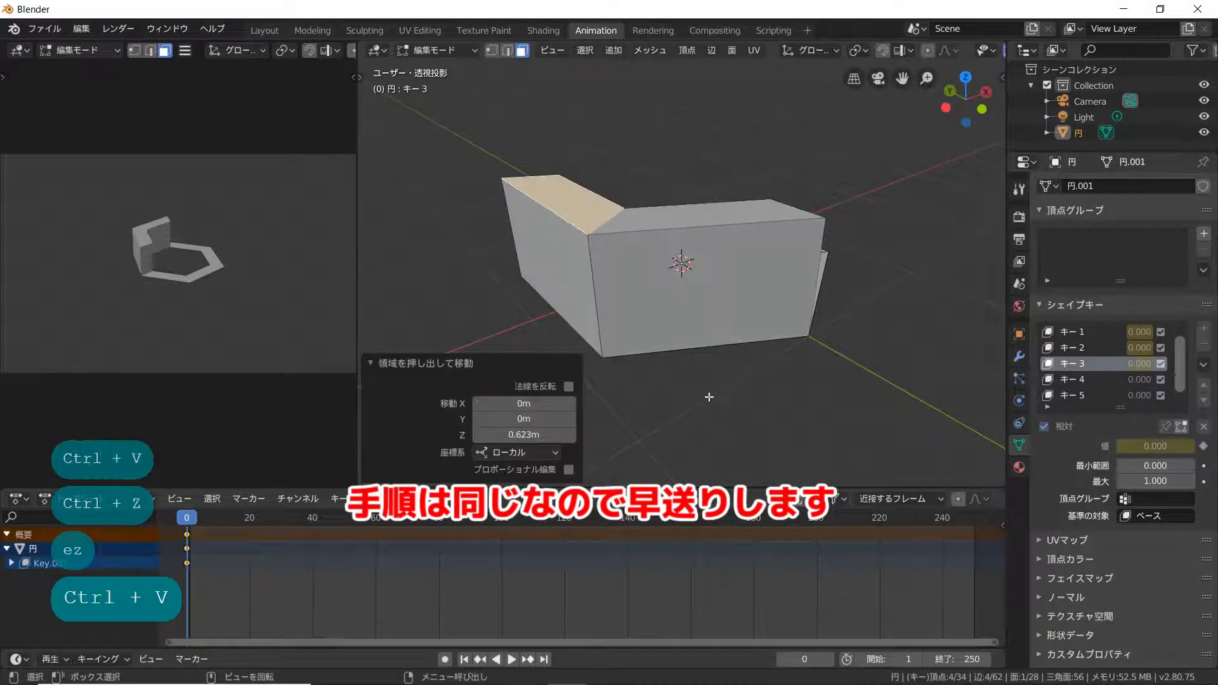
key(ctrl+z)
key(ctrl+z)
key(ctrl+z)
For shape key キー 4, extrude the fourth ring face by the copied distance along Z and keyframe the key's value
key(Tab)
click(1073, 379)
click(584, 314)
key(e)
key(z)
key(ctrl+v)
key(Tab)
key(i)
For shape key キー 5, extrude the fifth ring face by the copied distance along Z and keyframe the key's value
click(1072, 395)
key(Tab)
key(e)
key(z)
click(836, 330)
key(ctrl+v)
key(Tab)
key(i)
For shape key キー 6, extrude the last flat ring face by the copied distance along Z and keyframe the key's value
key(Tab)
middle_drag(791, 375, 864, 375)
key(Tab)
key(Tab)
key(Tab)
click(1072, 395)
click(672, 305)
key(e)
key(z)
key(ctrl+v)
key(Tab)
key(i)
key(Tab)
key(Tab)
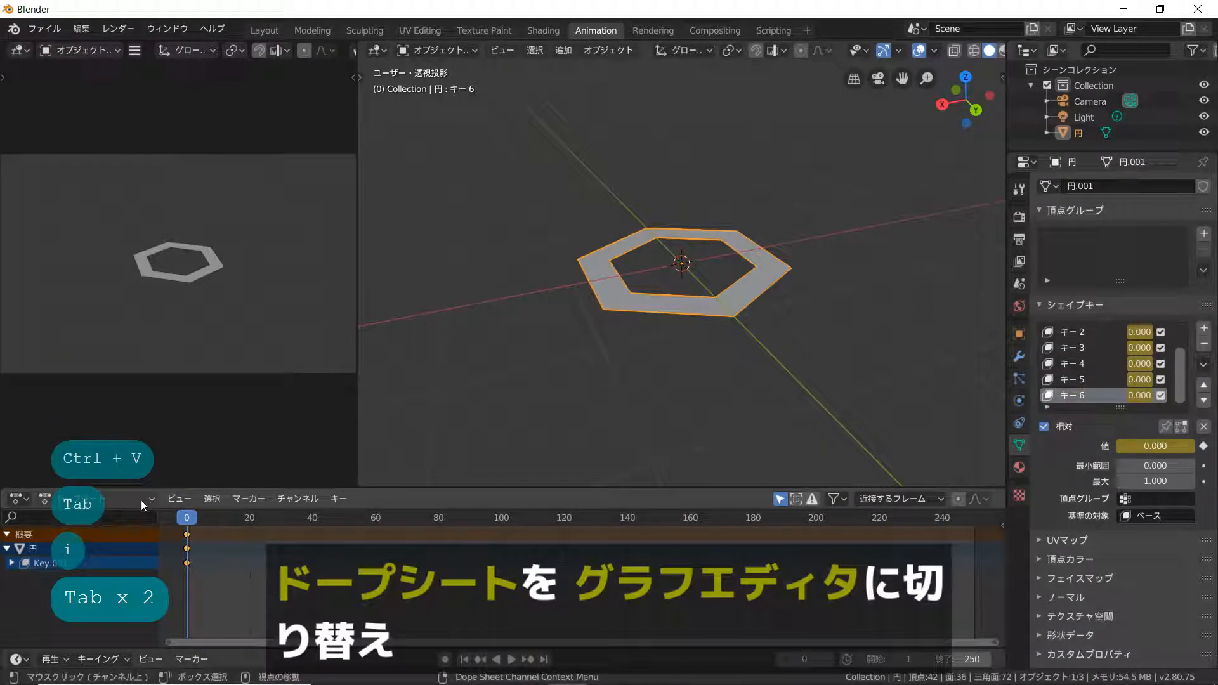
Replace the Dope Sheet with the Graph Editor and select the 値 (キー 1) channel under Key.001
click(19, 498)
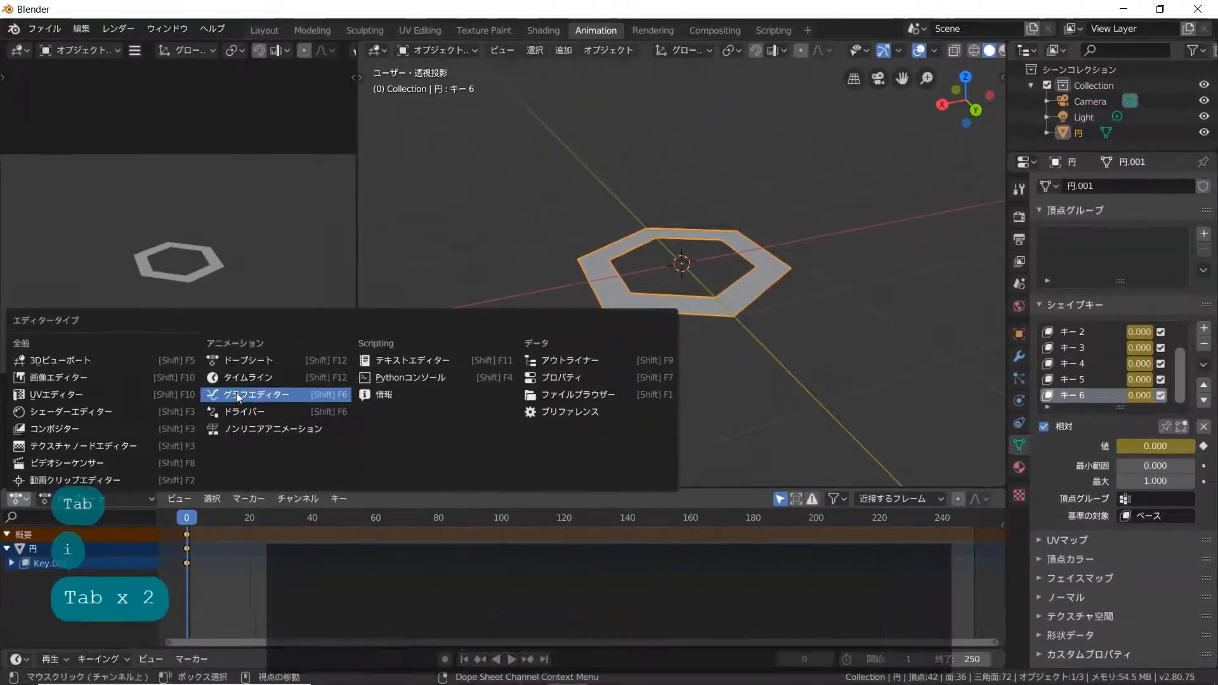
click(551, 341)
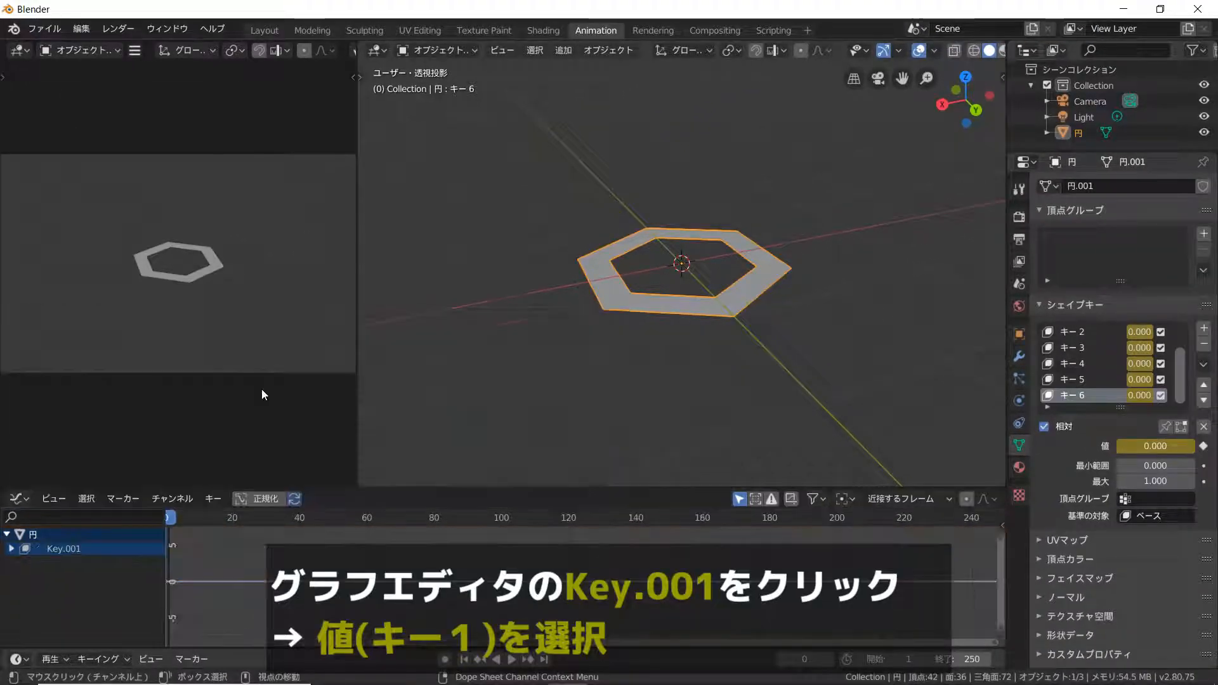
scroll(693, 349, up, 2)
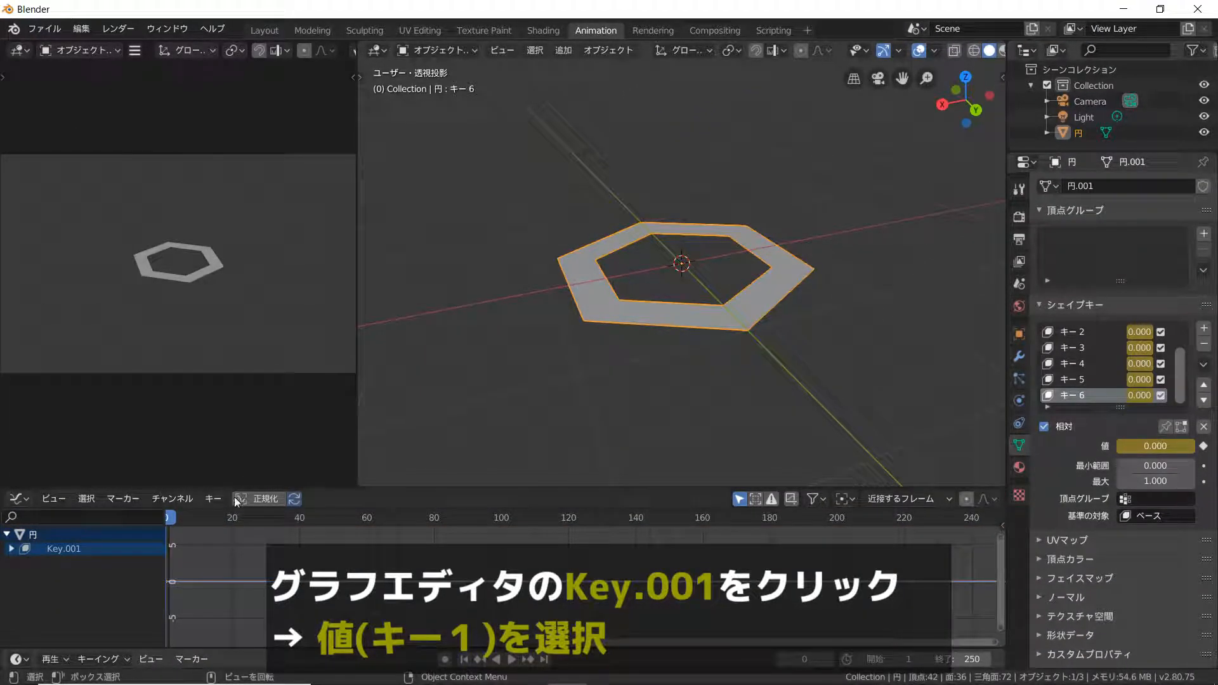
click(216, 500)
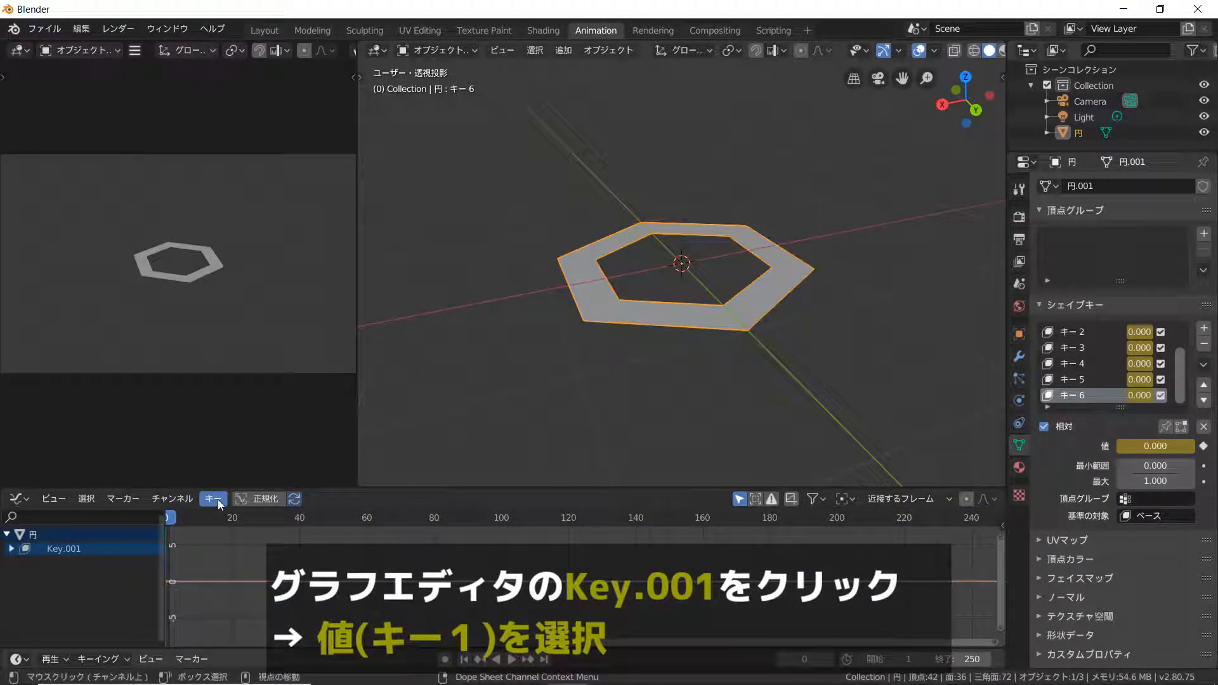
click(12, 548)
scroll(71, 600, down, 1)
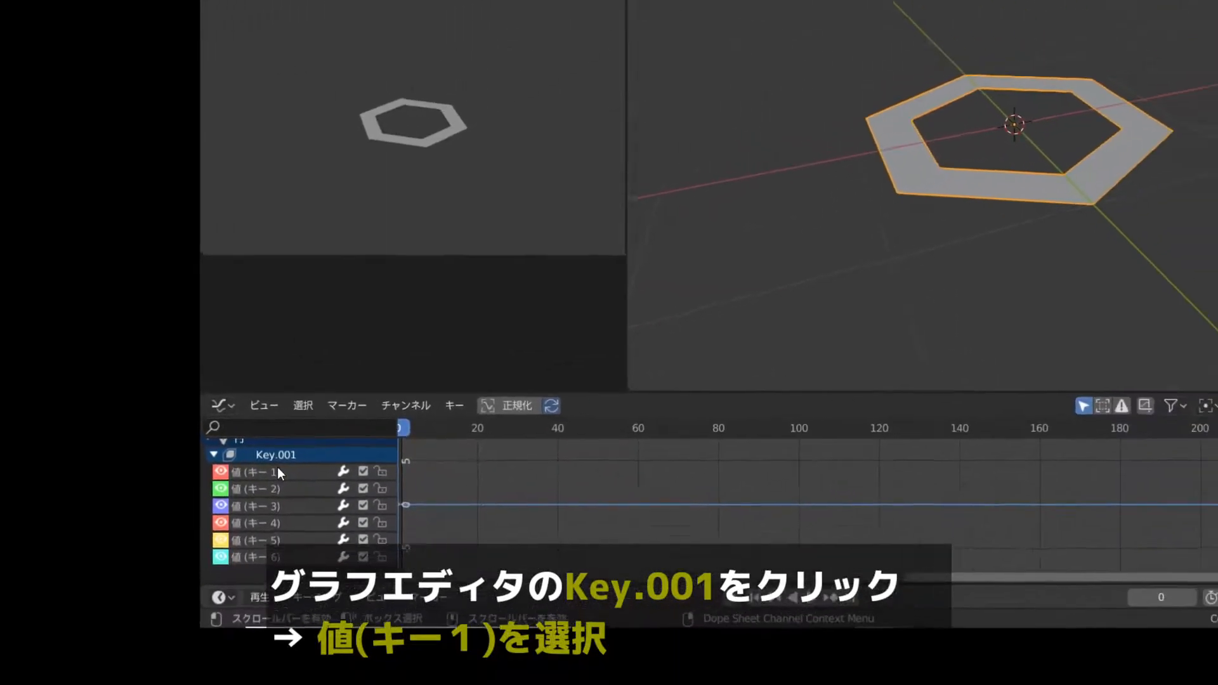
click(611, 343)
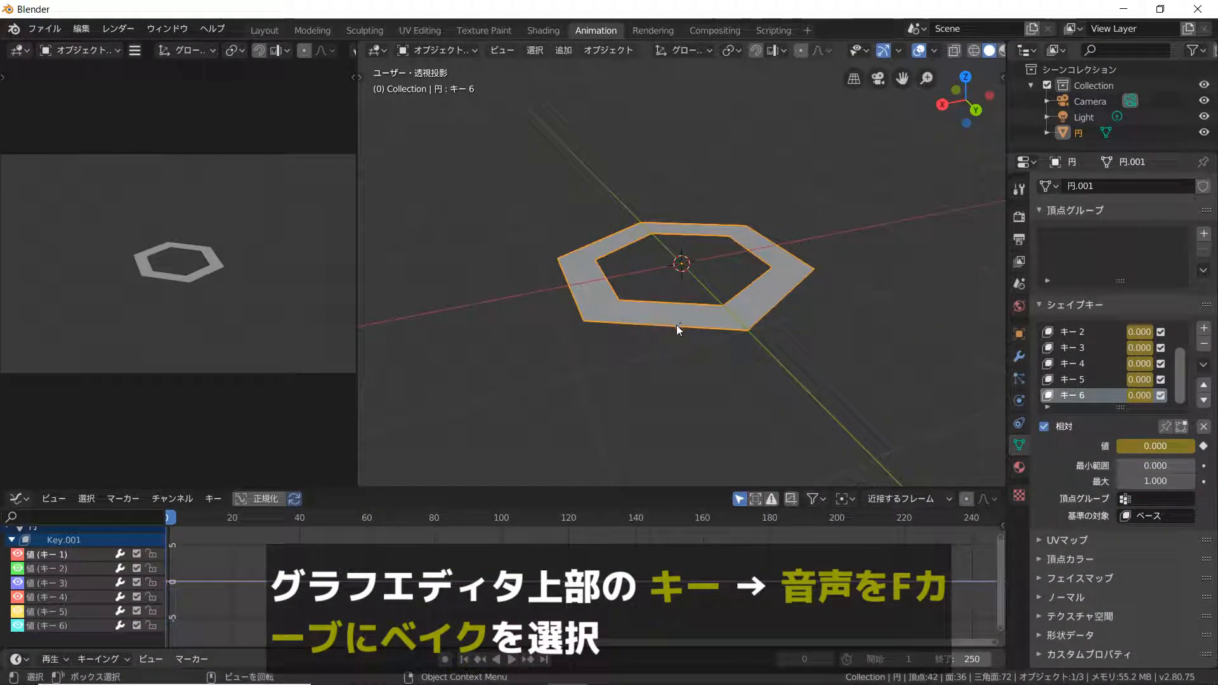
Bake 1973.mp3 from I:\動画\音\Youtube Audio Library to the キー 1 F-curve with the default frequency settings
click(213, 499)
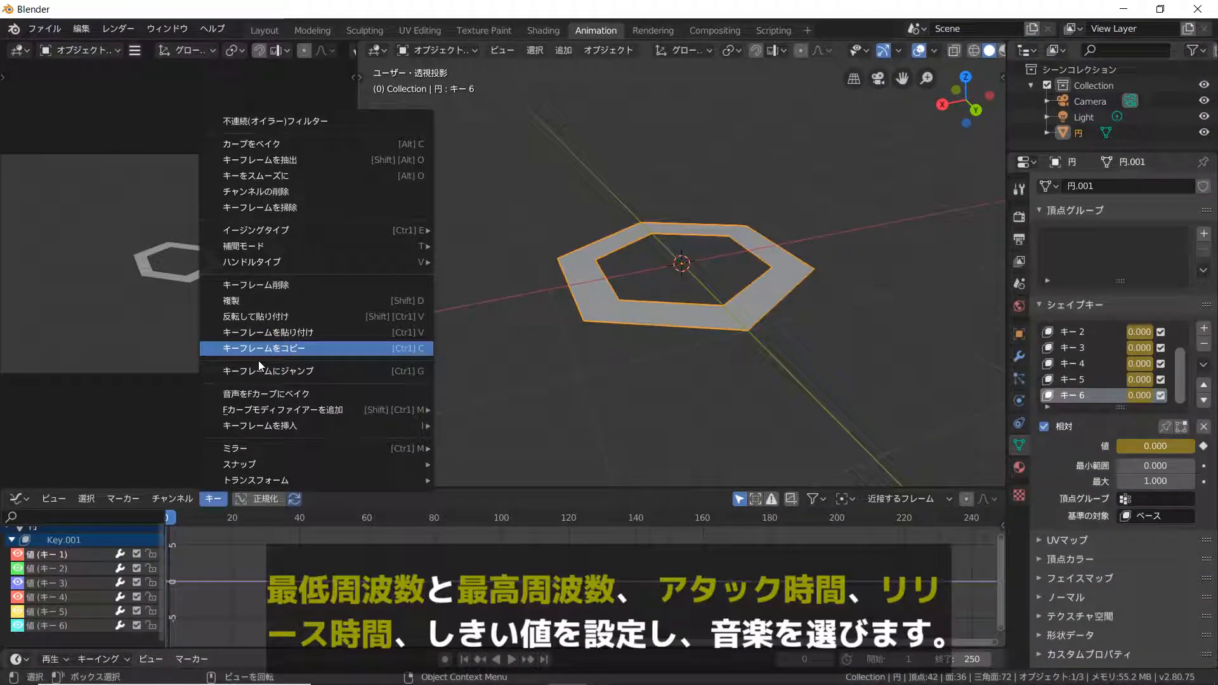
click(252, 392)
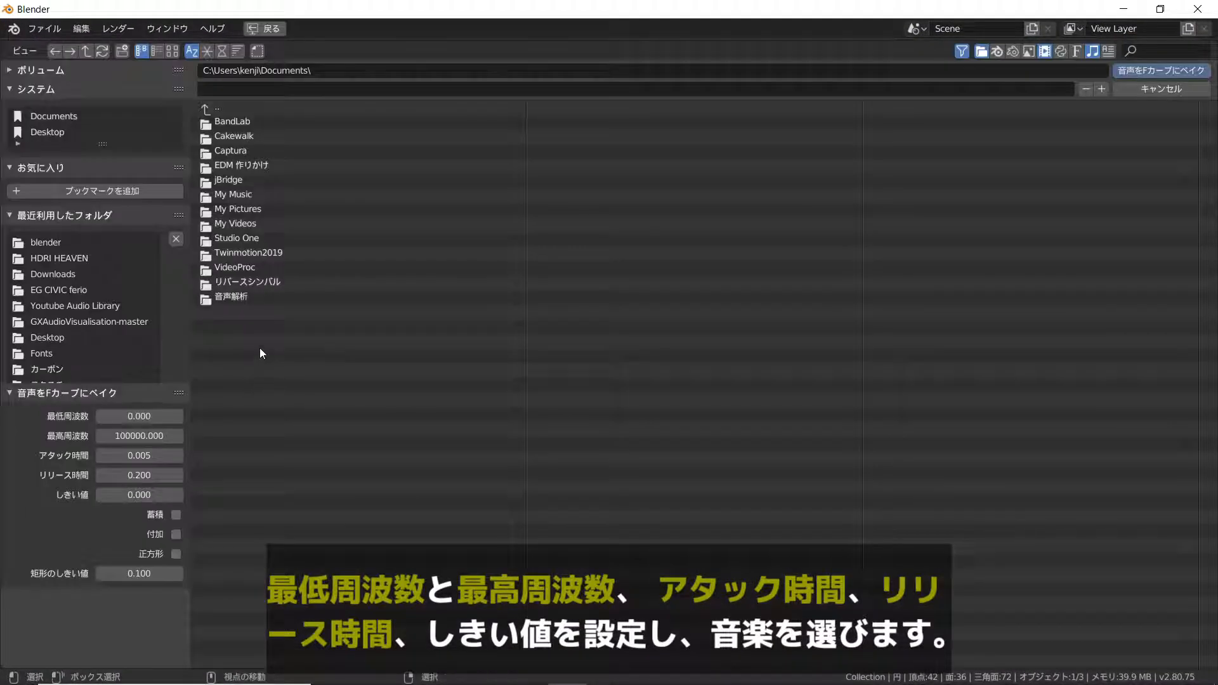
scroll(120, 298, down, 1)
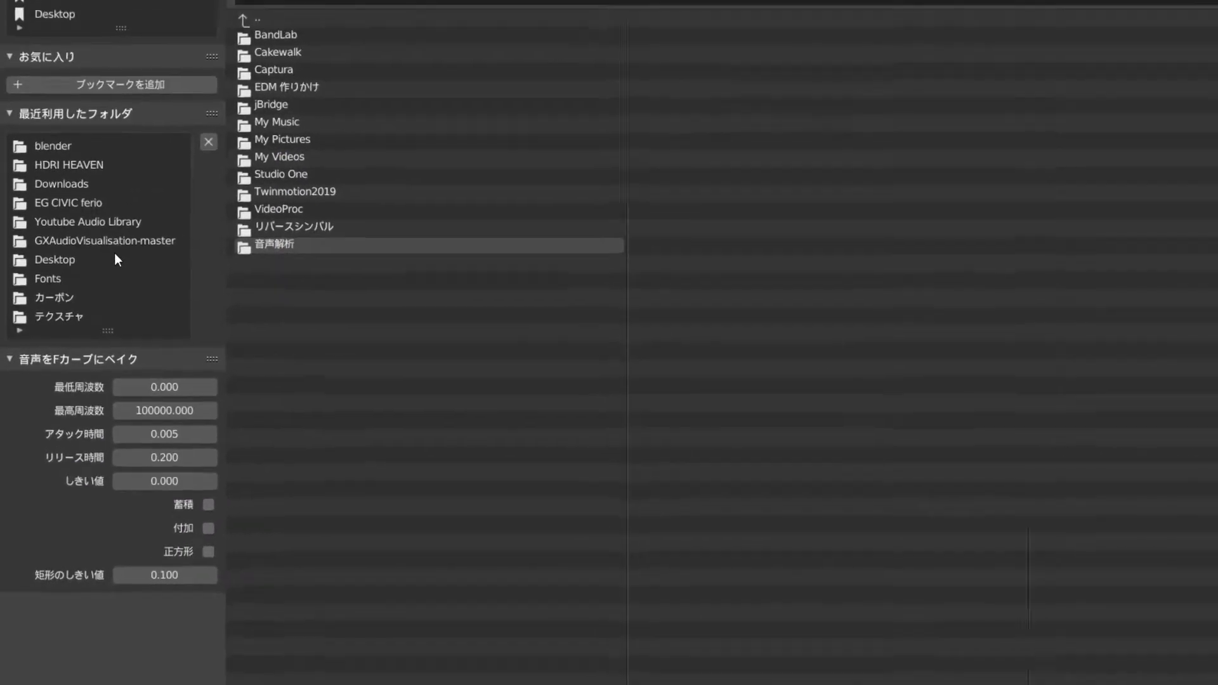
scroll(54, 96, up, 5)
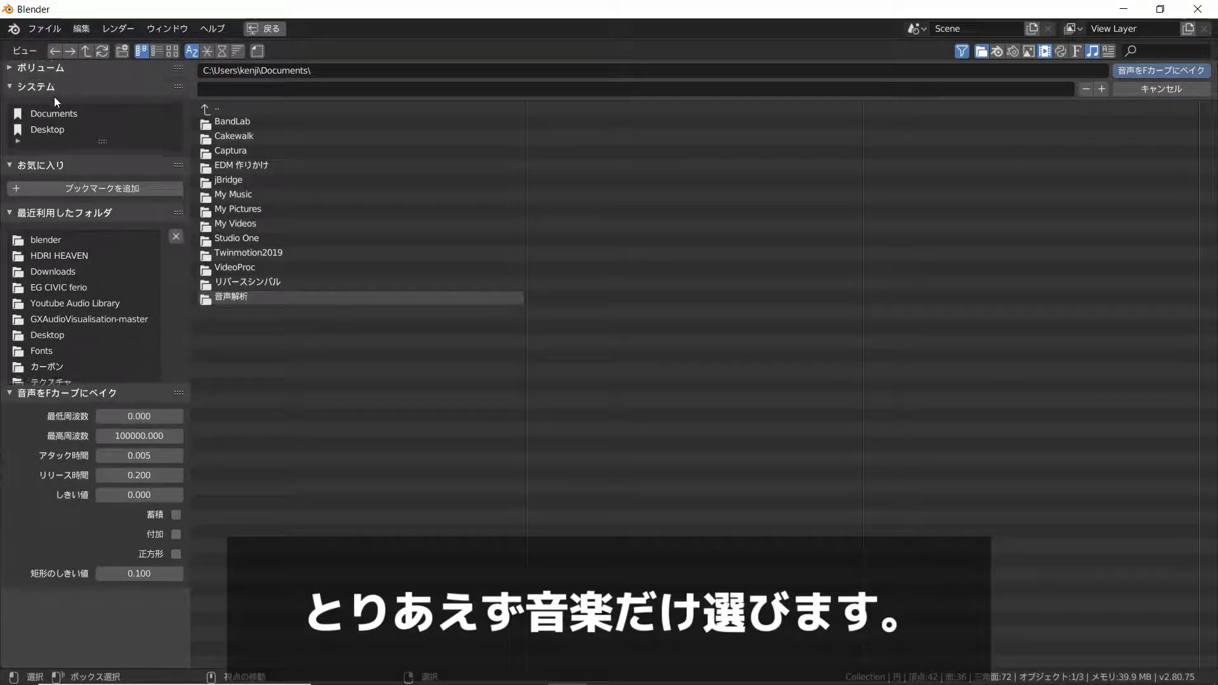
click(29, 191)
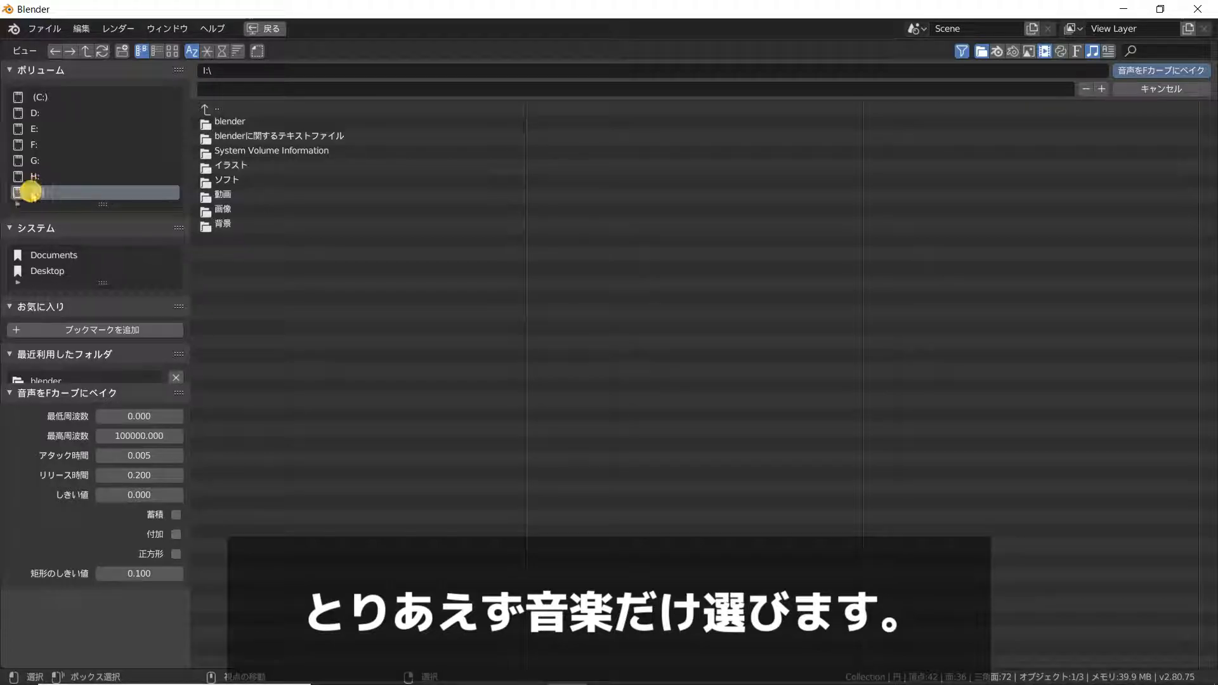
double_click(222, 195)
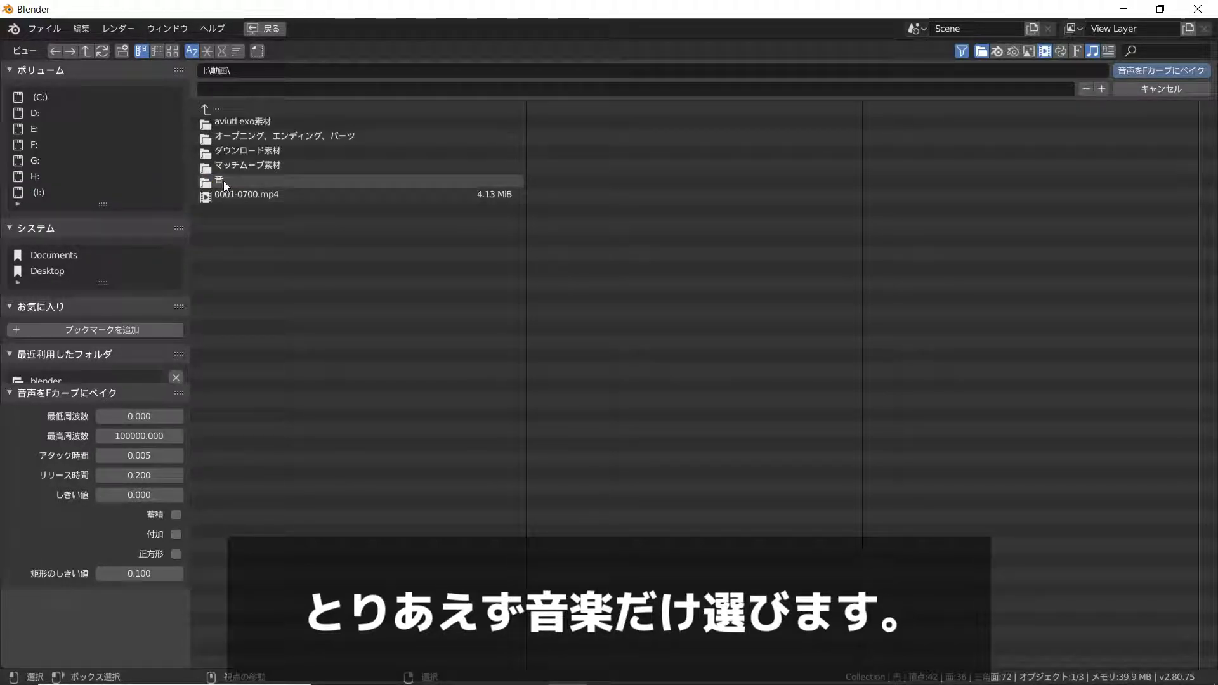
click(229, 123)
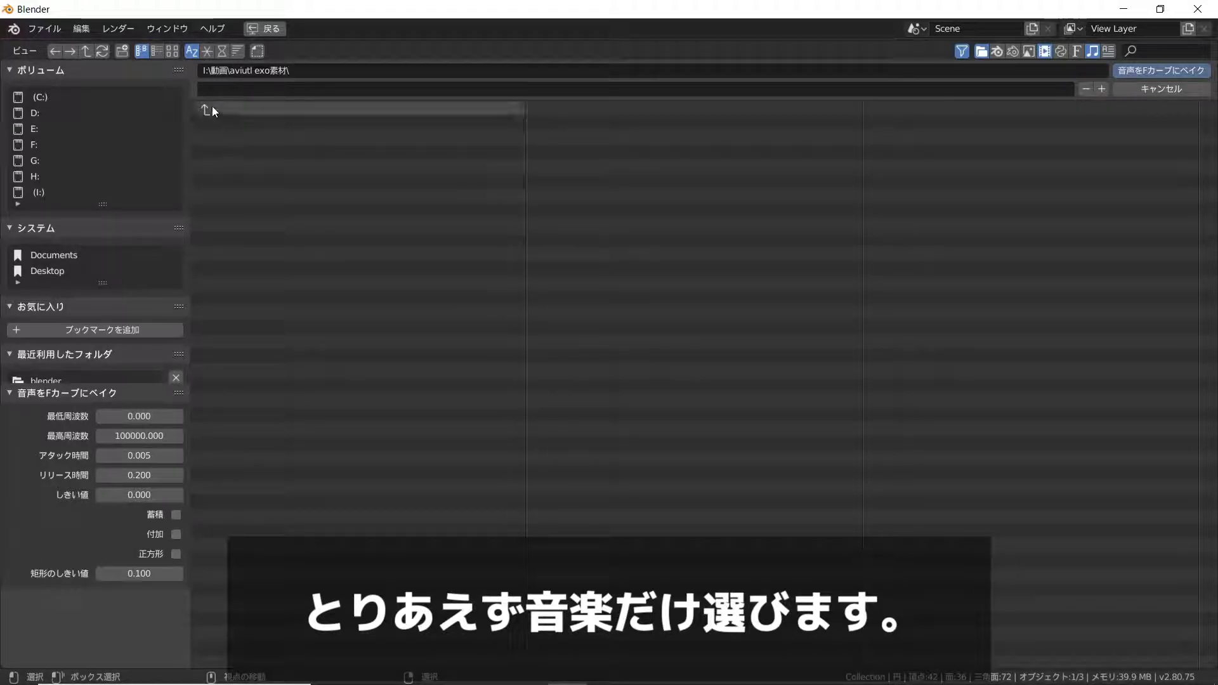
click(212, 107)
click(222, 180)
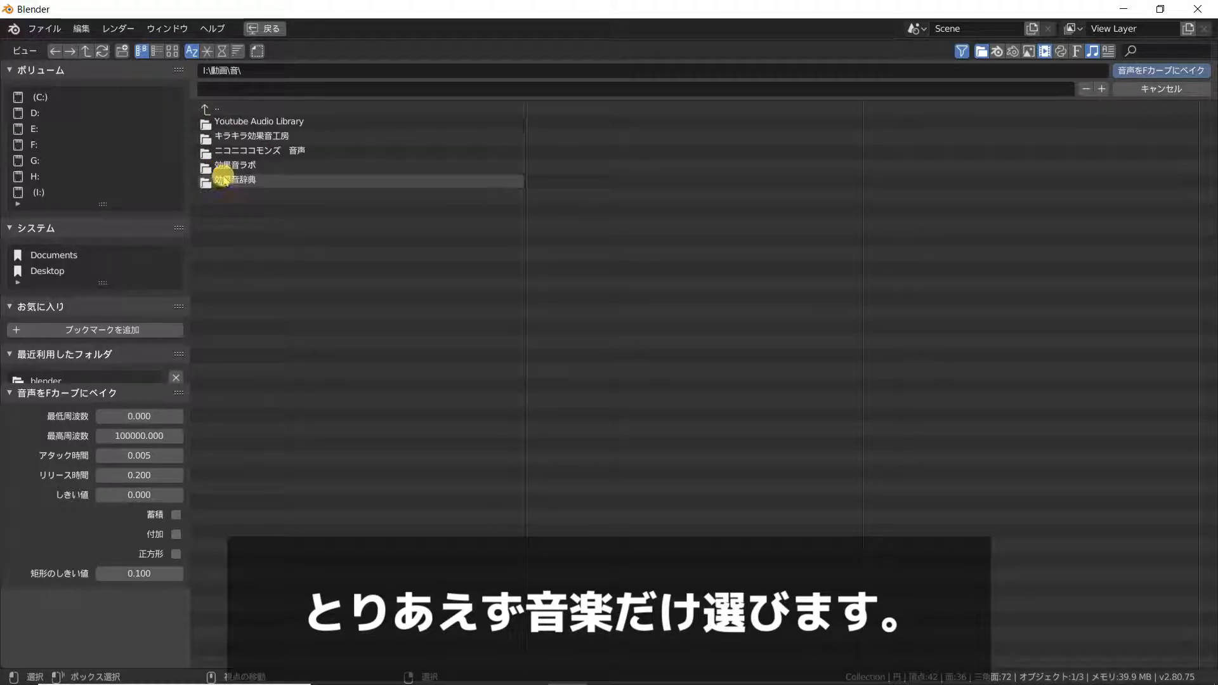
click(239, 119)
click(241, 121)
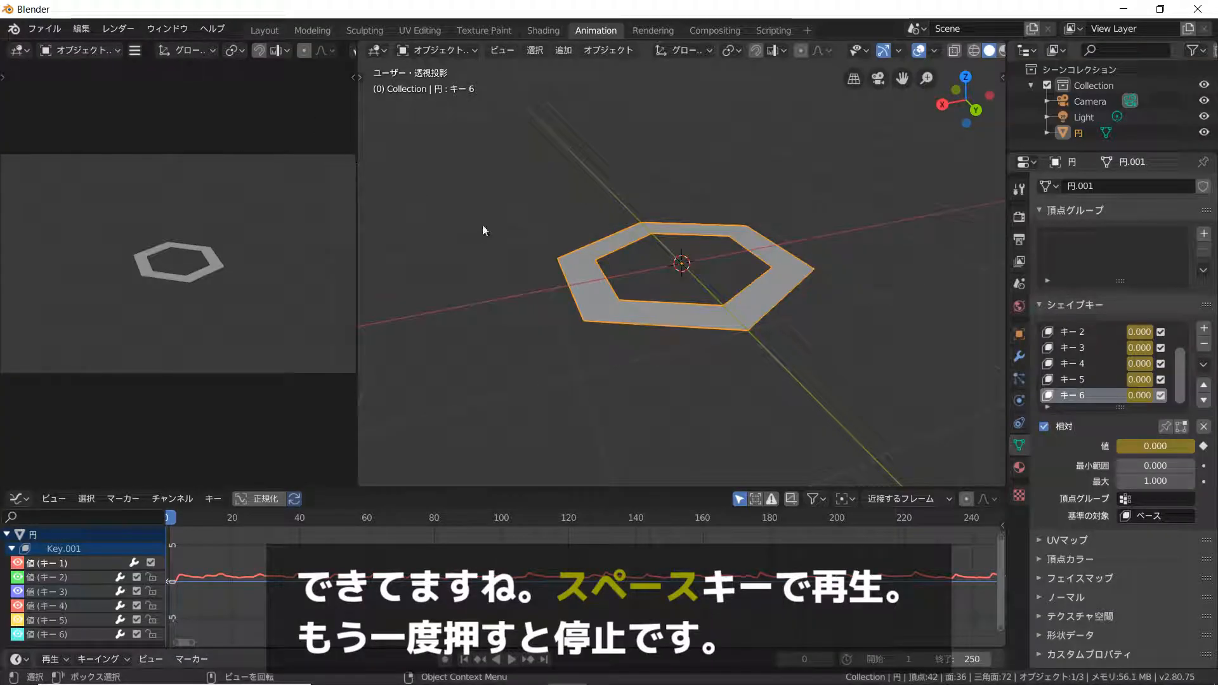
Undo the キー 1 sound bake and return the timeline to frame 0
key(space)
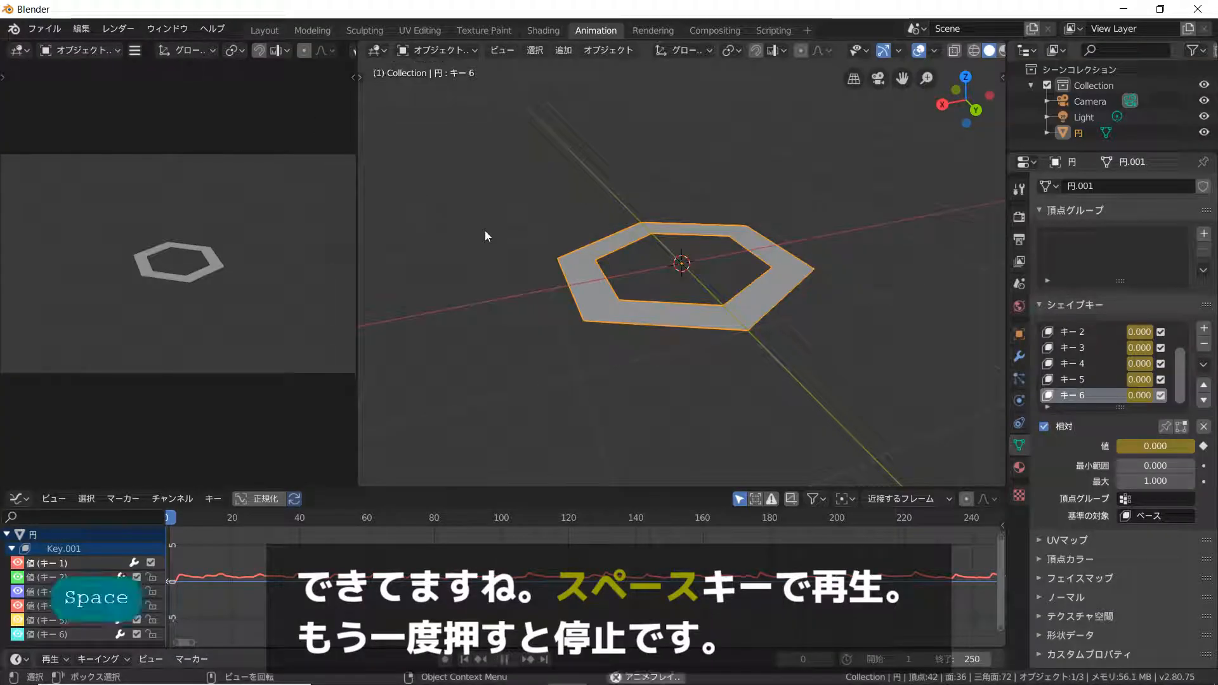
mouse_move(509, 246)
middle_down()
mouse_move(544, 254)
mouse_move(491, 250)
middle_up()
key(ctrl+z)
key(space)
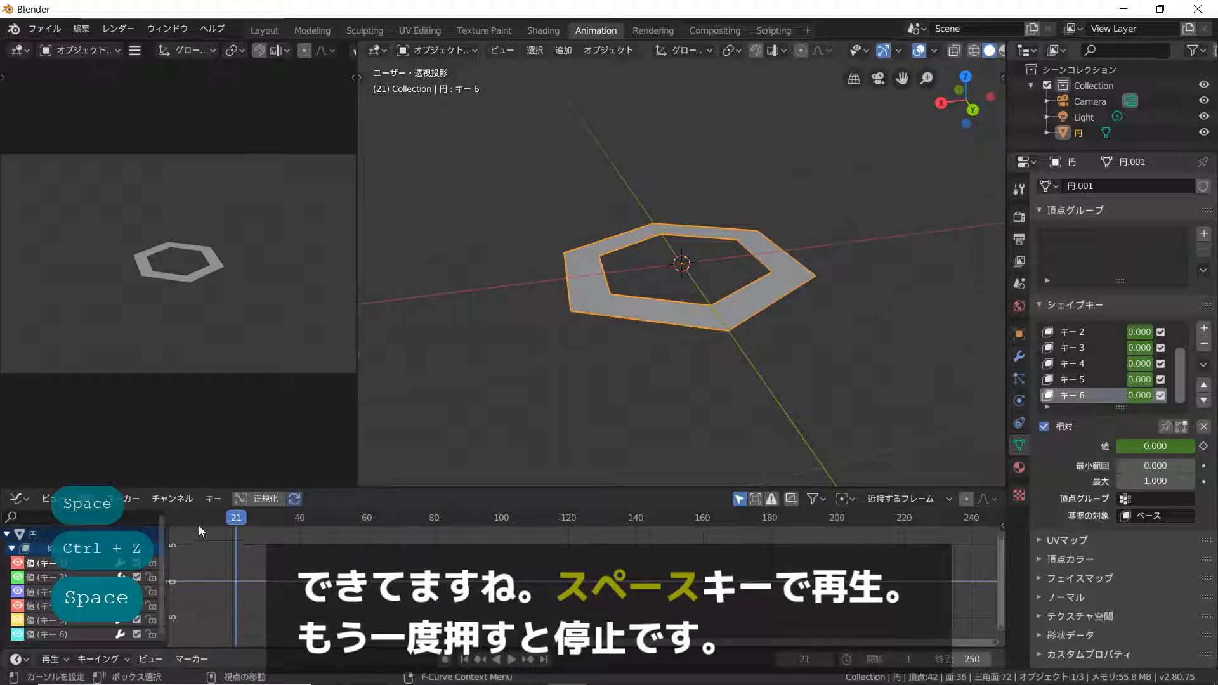
drag(199, 527, 168, 528)
scroll(526, 544, down, 4)
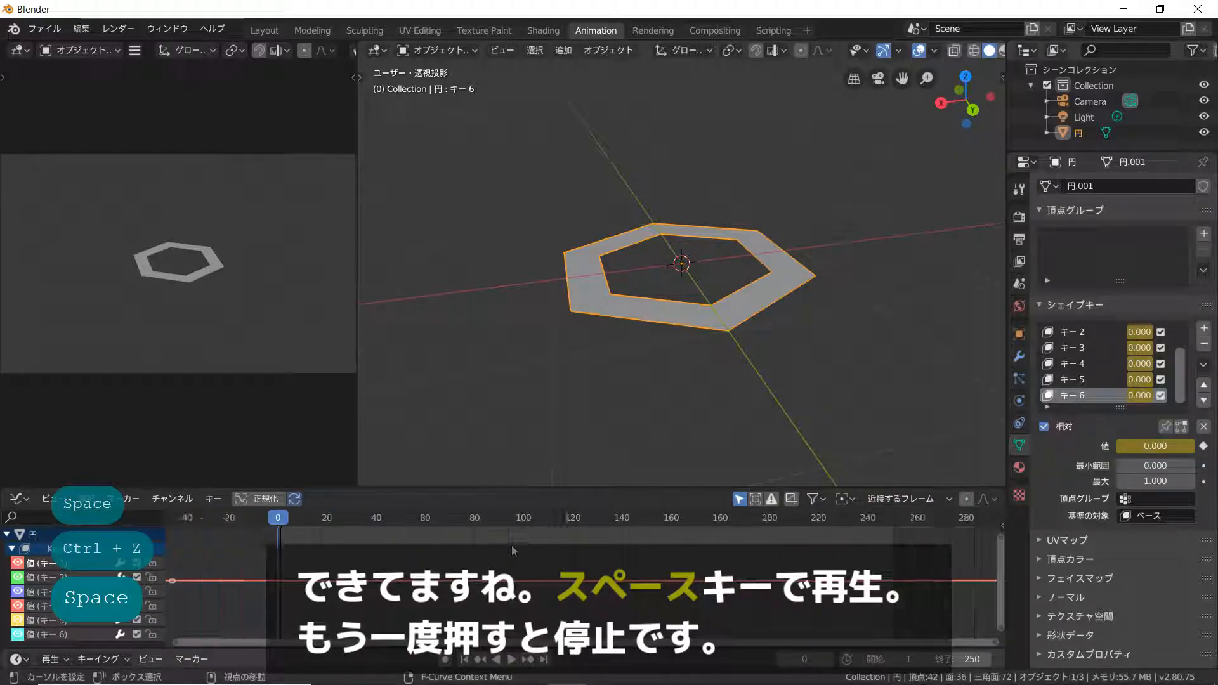
middle_drag(553, 537, 641, 536)
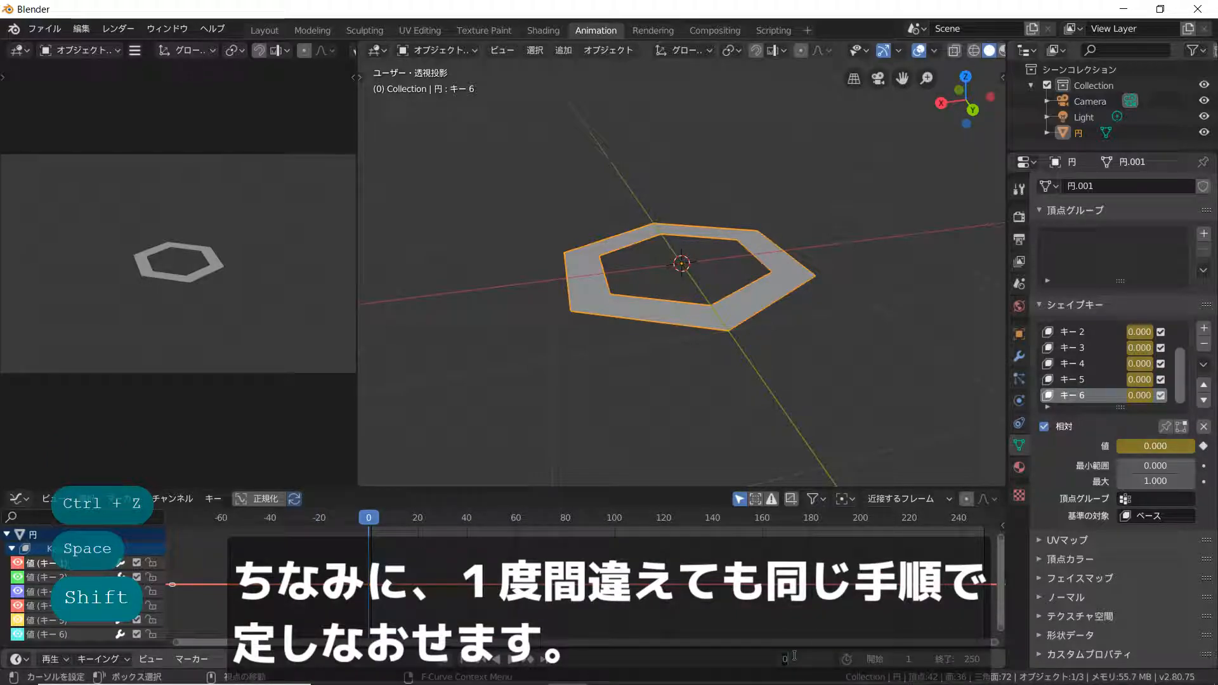
text(0)
key(Return)
Bake 1973.mp3 to the キー 1 F-curve with lowest frequency 20 and highest frequency 200, and preview the animation
click(218, 498)
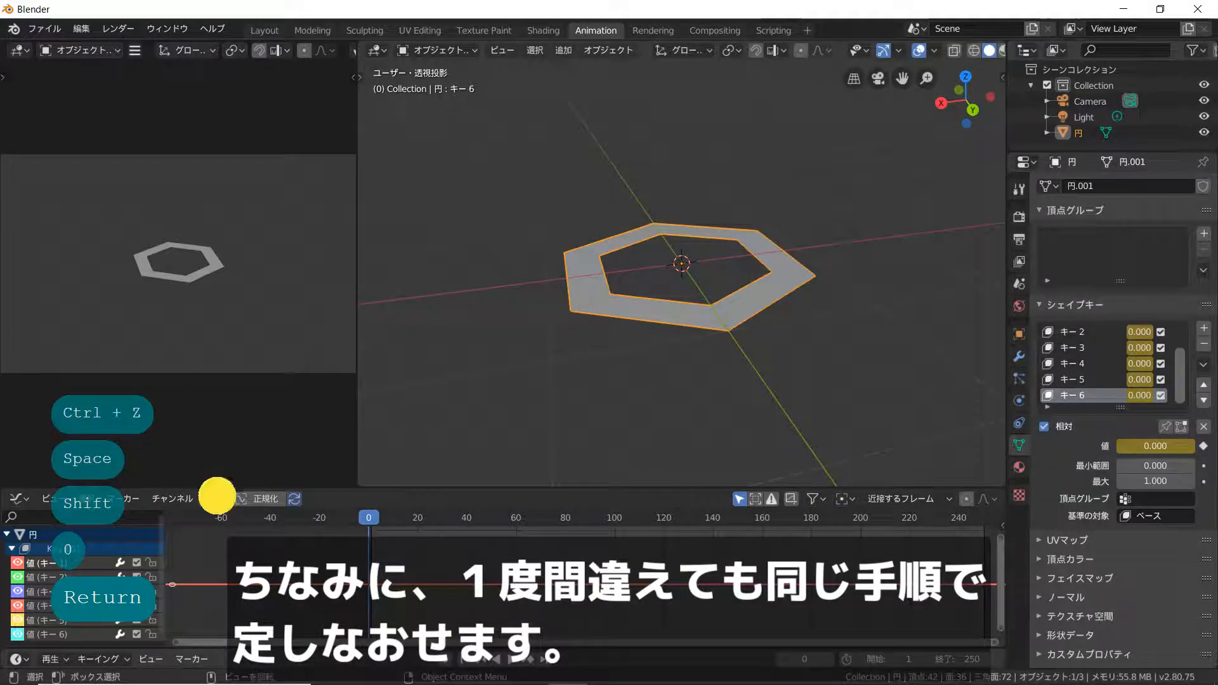
click(250, 389)
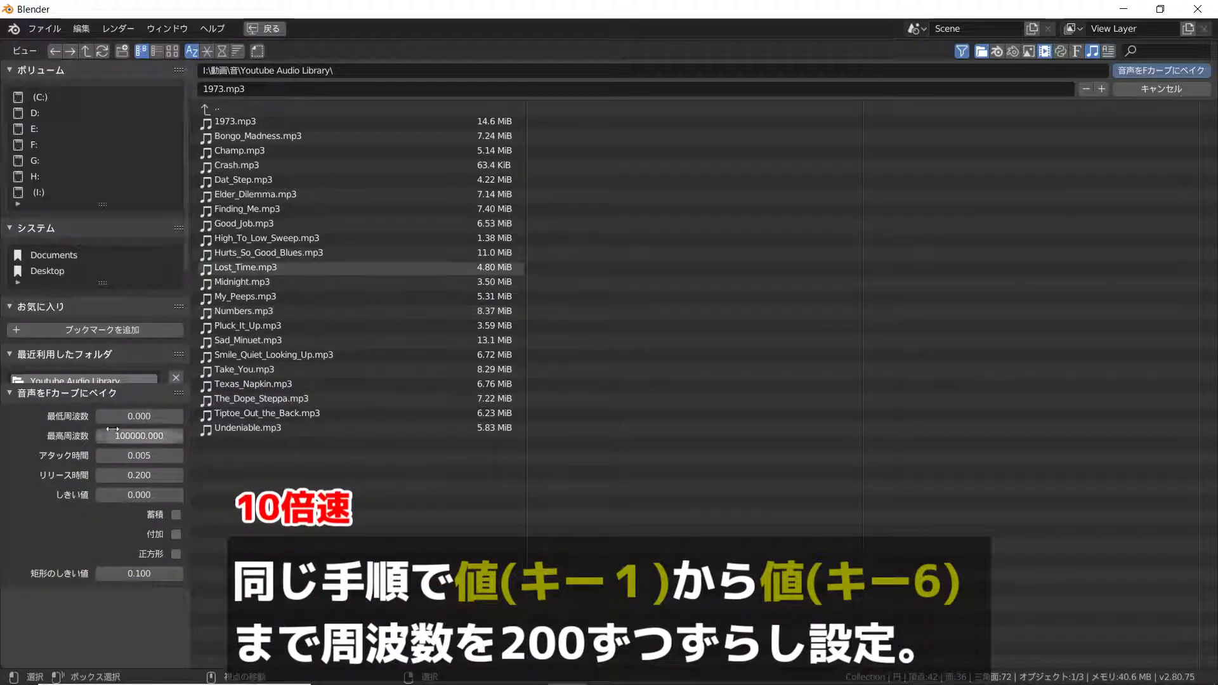
double_click(139, 416)
text(20)
double_click(139, 436)
text(200)
key(Return)
key(space)
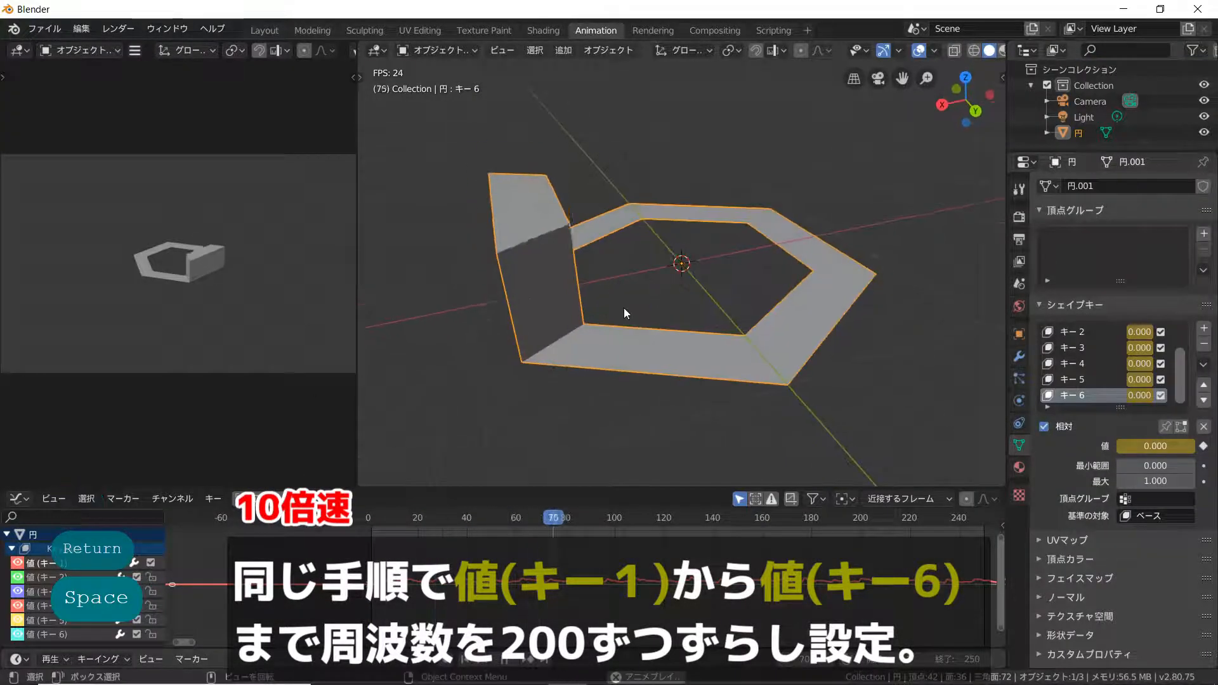
key(space)
Rebake 1973.mp3 to the キー 1 F-curve with the release time set to 1, and preview the animation
click(218, 498)
click(250, 389)
double_click(168, 473)
text(1)
key(Return)
click(1162, 70)
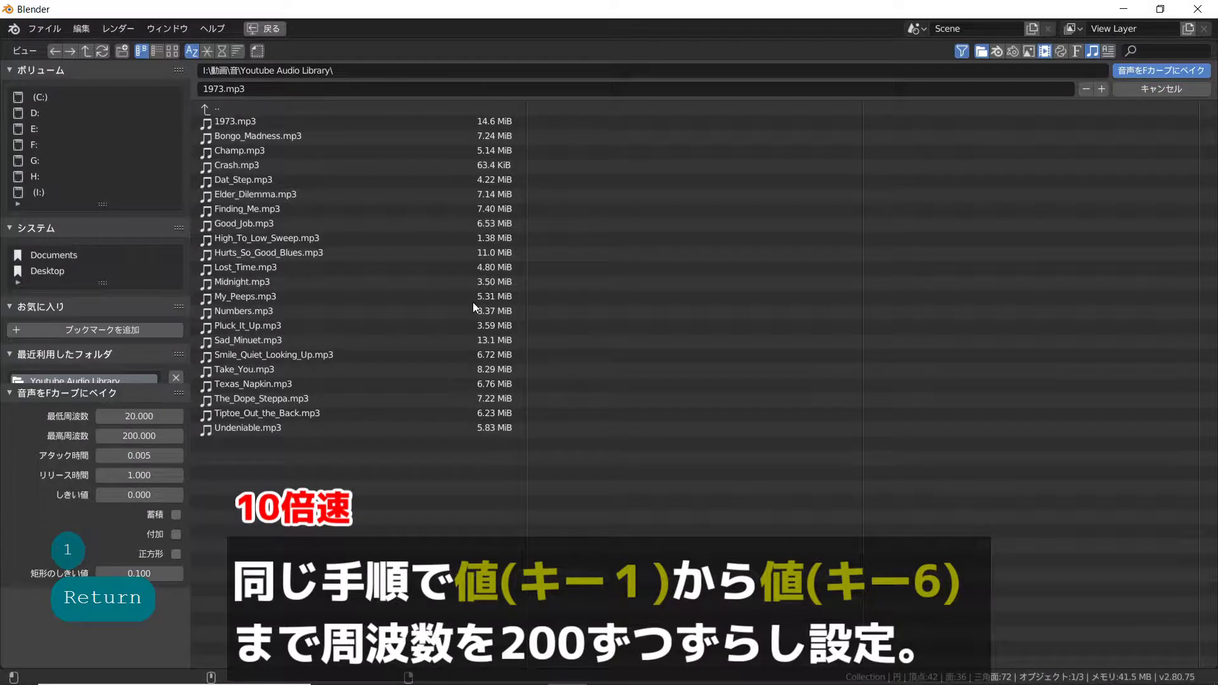
key(space)
key(space)
Bake 1973.mp3 to the キー 2 F-curve with lowest frequency 200 and highest frequency 400, and preview the animation
click(252, 400)
key(ctrl+c)
key(ctrl+v)
click(139, 436)
text(400)
key(Return)
click(1139, 72)
click(218, 500)
click(1139, 71)
key(space)
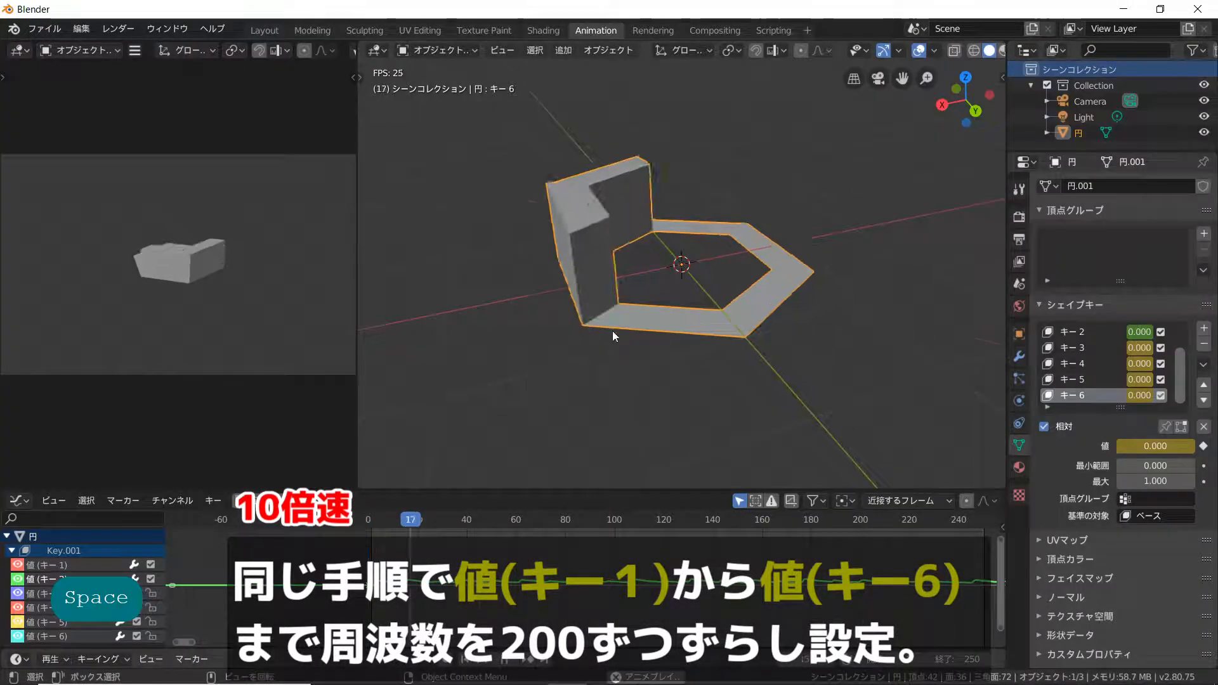
key(space)
Bake 1973.mp3 to the キー 3 F-curve with lowest frequency 400 and highest frequency 600, and preview the animation
click(218, 500)
click(248, 397)
key(ctrl+c)
key(ctrl+v)
click(134, 436)
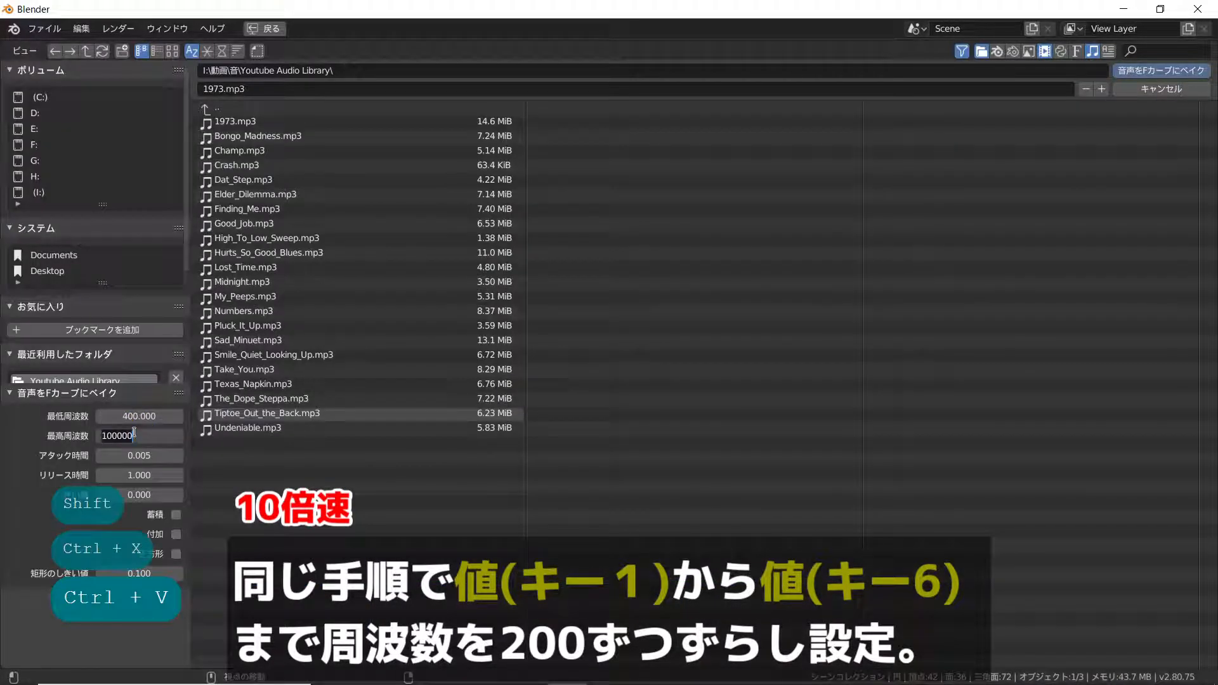
text(600)
key(Return)
click(1135, 71)
key(space)
middle_drag(717, 283, 749, 262)
key(space)
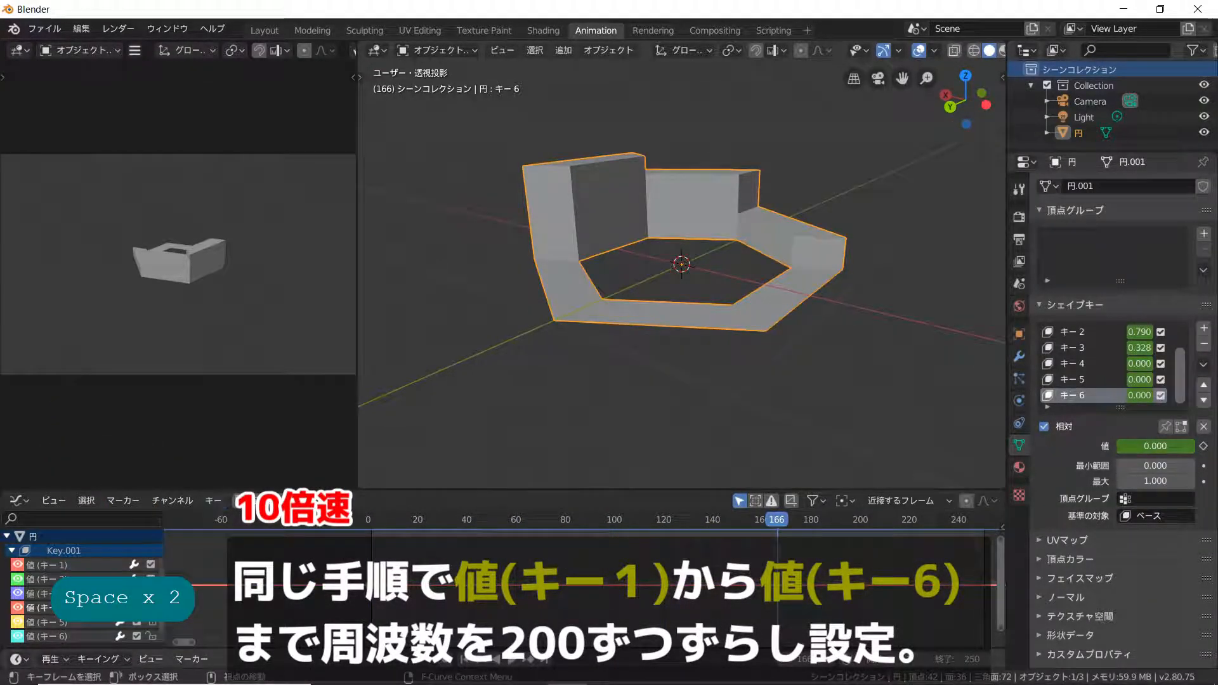
Bake 1973.mp3 to the キー 4 F-curve with lowest frequency 600 and highest frequency 800, and preview the animation
click(214, 500)
click(248, 397)
click(139, 436)
text(800)
click(139, 417)
text(600)
key(Return)
click(1139, 71)
key(space)
key(space)
Bake 1973.mp3 to the キー 5 F-curve with lowest frequency 800 and highest frequency 1000
click(214, 501)
click(248, 397)
click(139, 436)
text(1000)
click(139, 417)
text(800)
click(1149, 71)
Bake 1973.mp3 to the キー 6 F-curve with lowest frequency 1000 and highest frequency 1200, and preview the animation
click(214, 500)
click(248, 397)
click(139, 436)
text(1200)
click(127, 416)
text(1000)
key(Return)
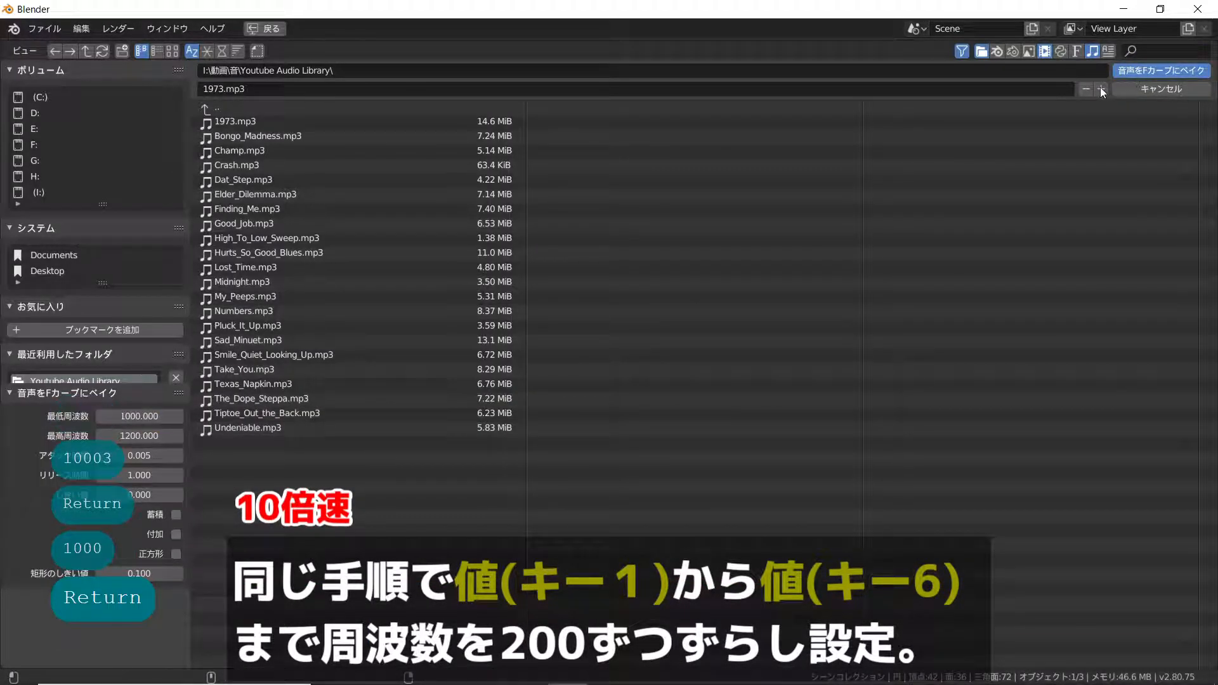
click(1142, 71)
key(space)
mouse_move(745, 233)
middle_down()
mouse_move(676, 242)
mouse_move(688, 222)
mouse_move(730, 209)
mouse_move(731, 229)
mouse_move(755, 238)
middle_up()
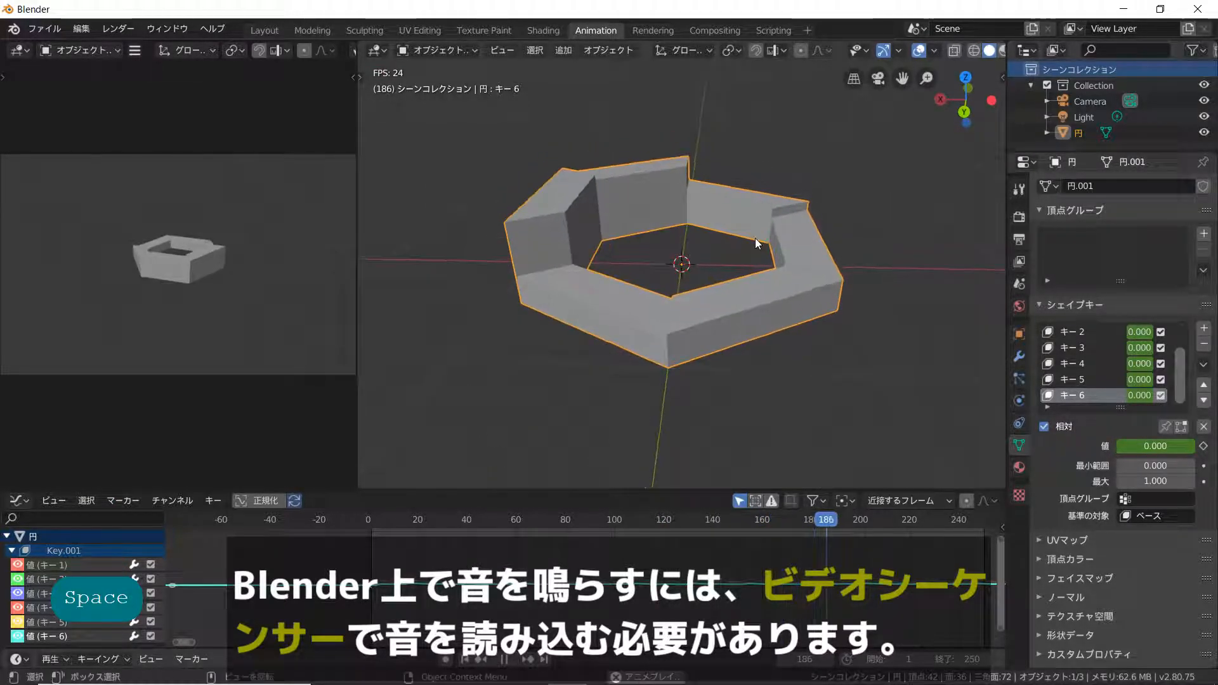
key(space)
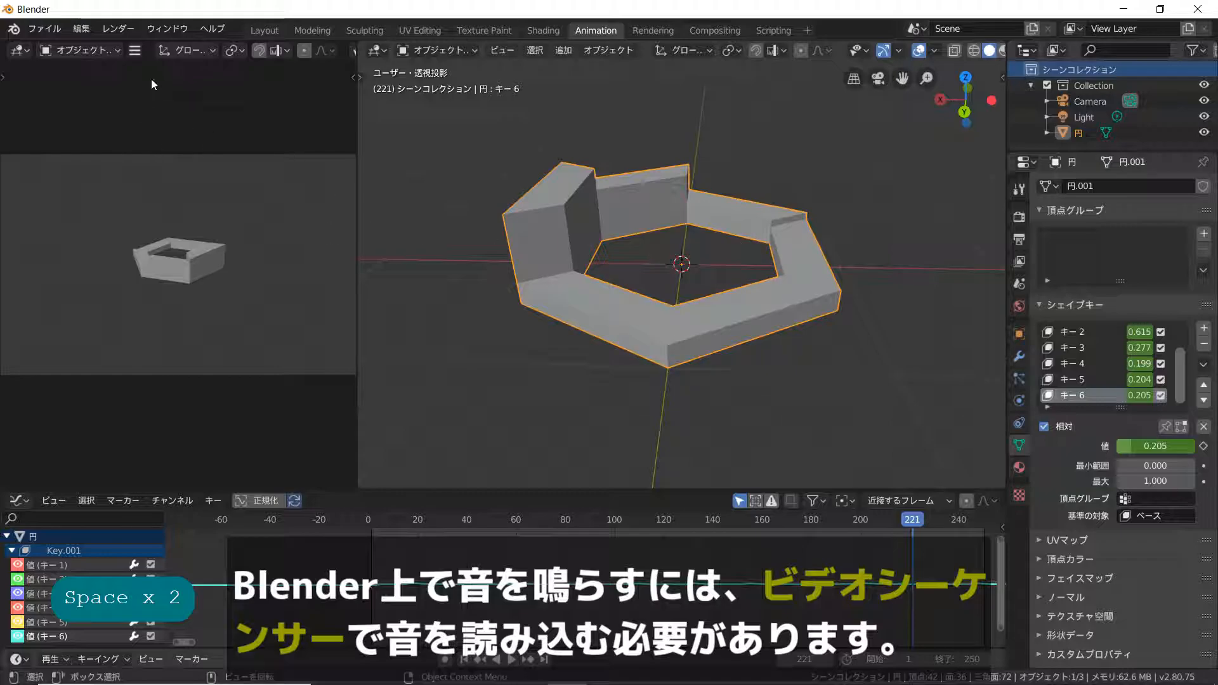
Replace the camera-view 3D viewport with the Video Sequencer and move the playhead to frame 0
click(19, 50)
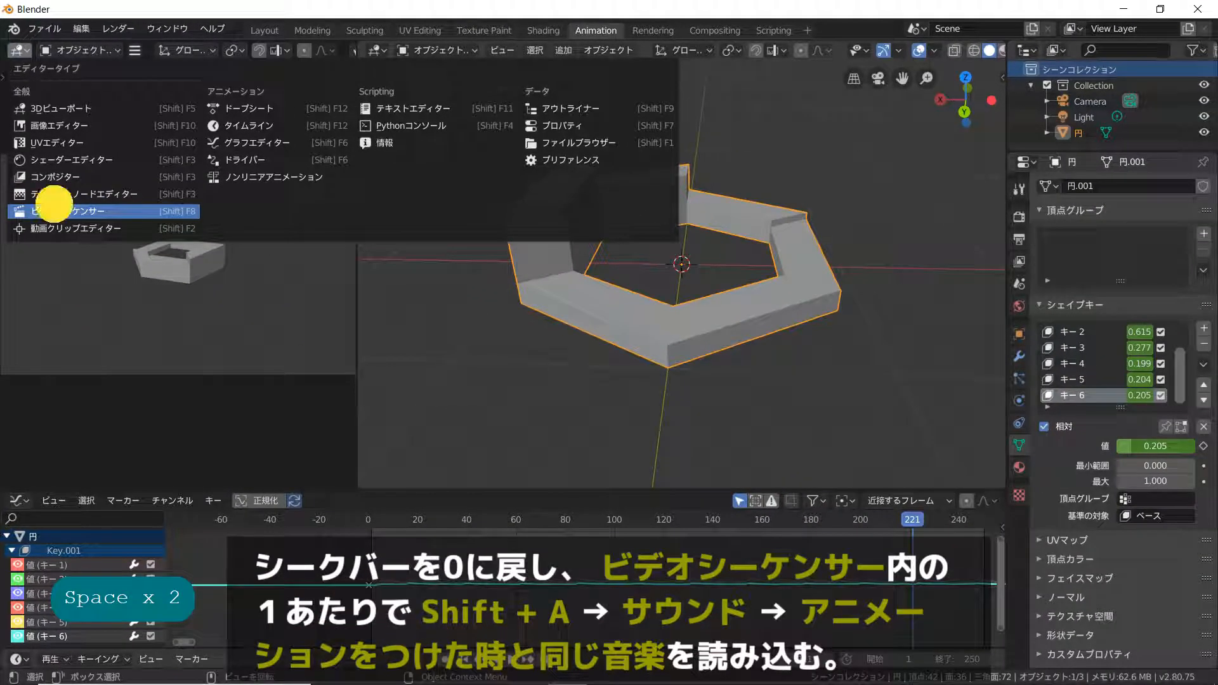
click(529, 338)
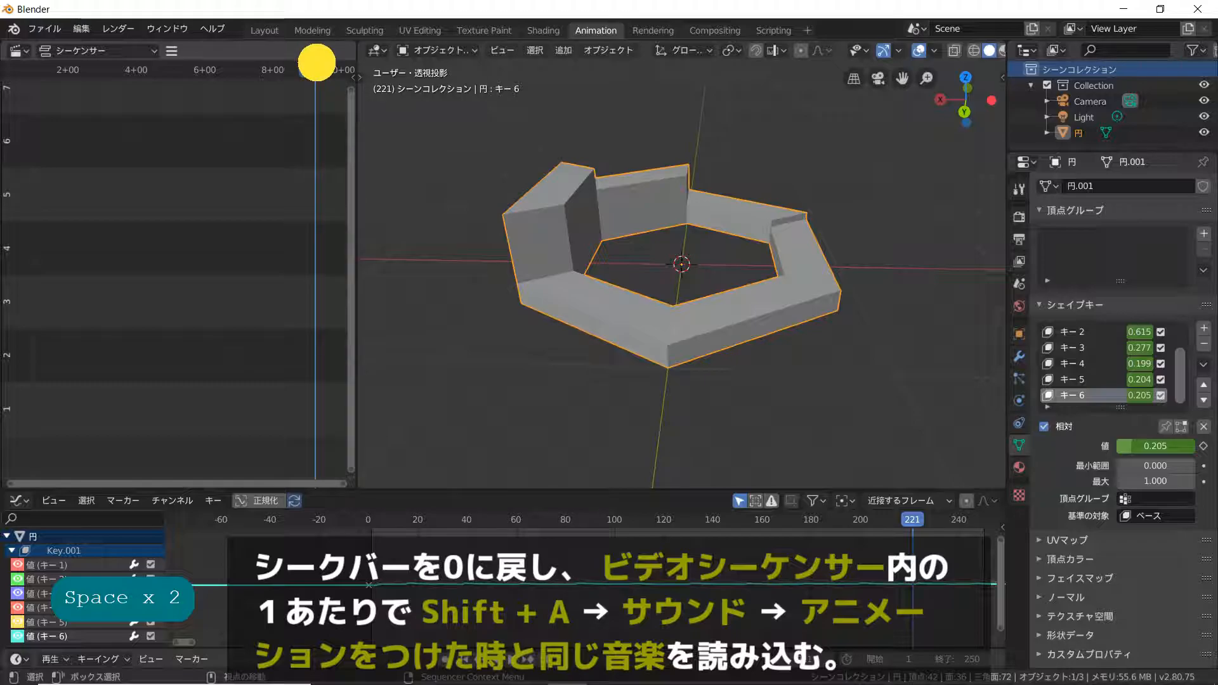
drag(307, 73, 59, 70)
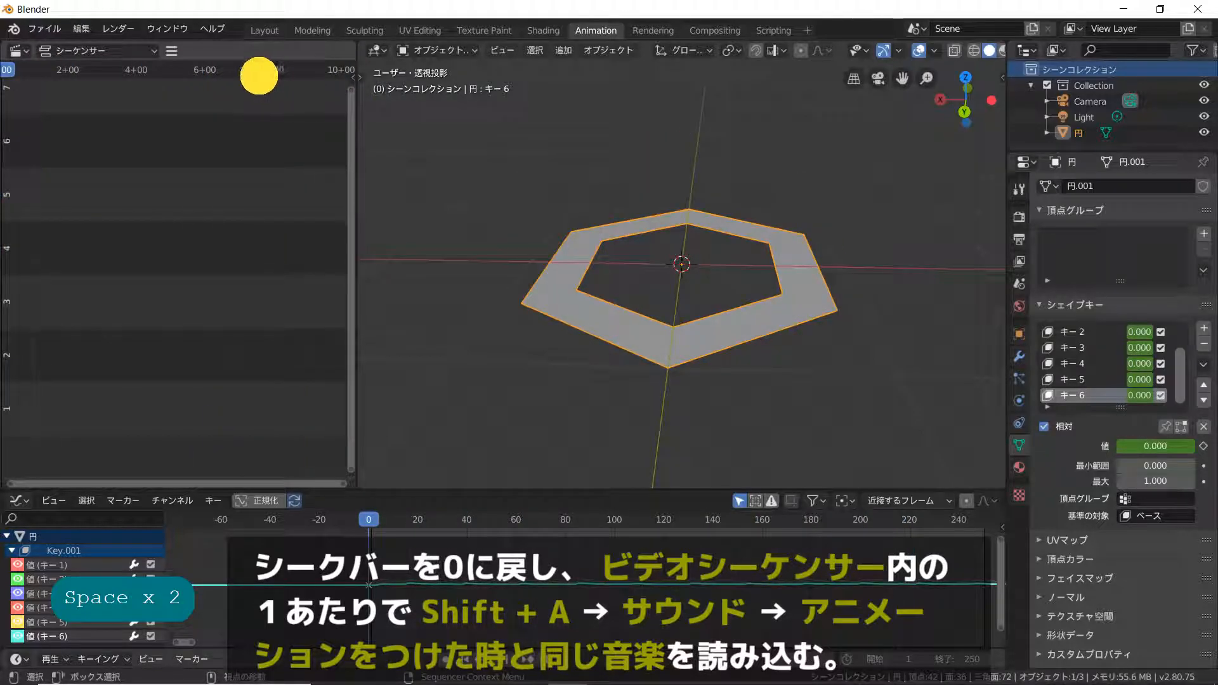
scroll(158, 125, down, 1)
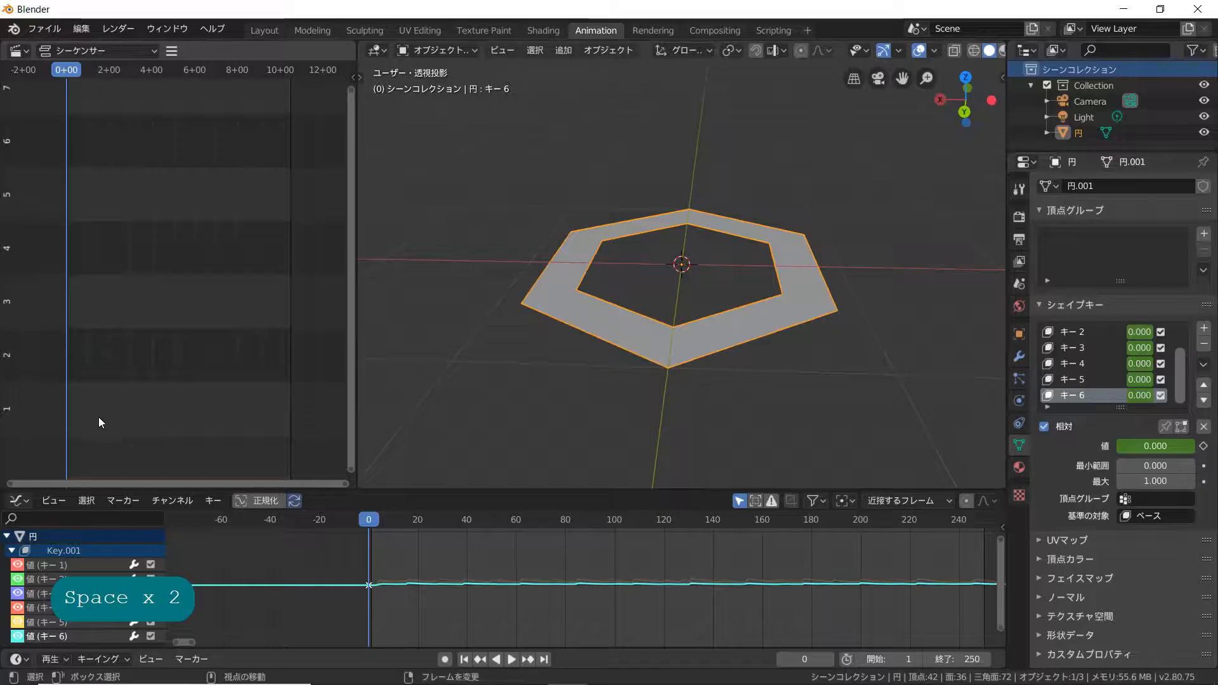
Add 1973.mp3 from I:\動画\音\Youtube Audio Library as a sound strip at frame 0 on channel 2, and play the animation
key(shift+a)
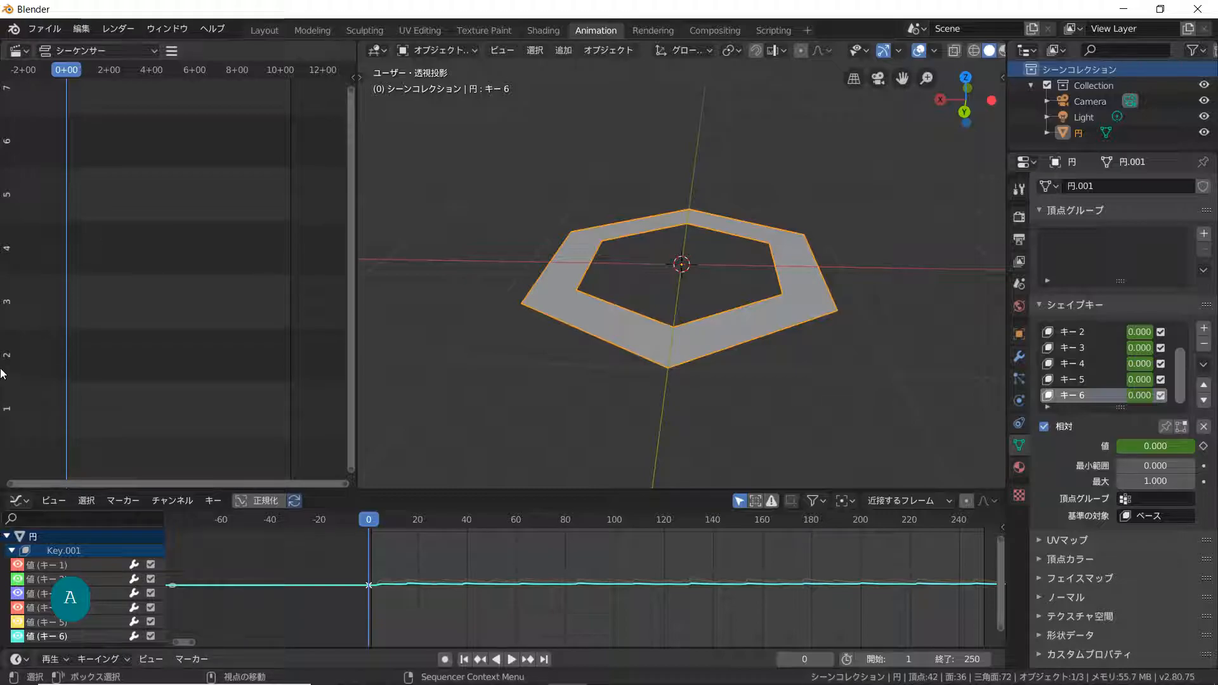
key(shift+a)
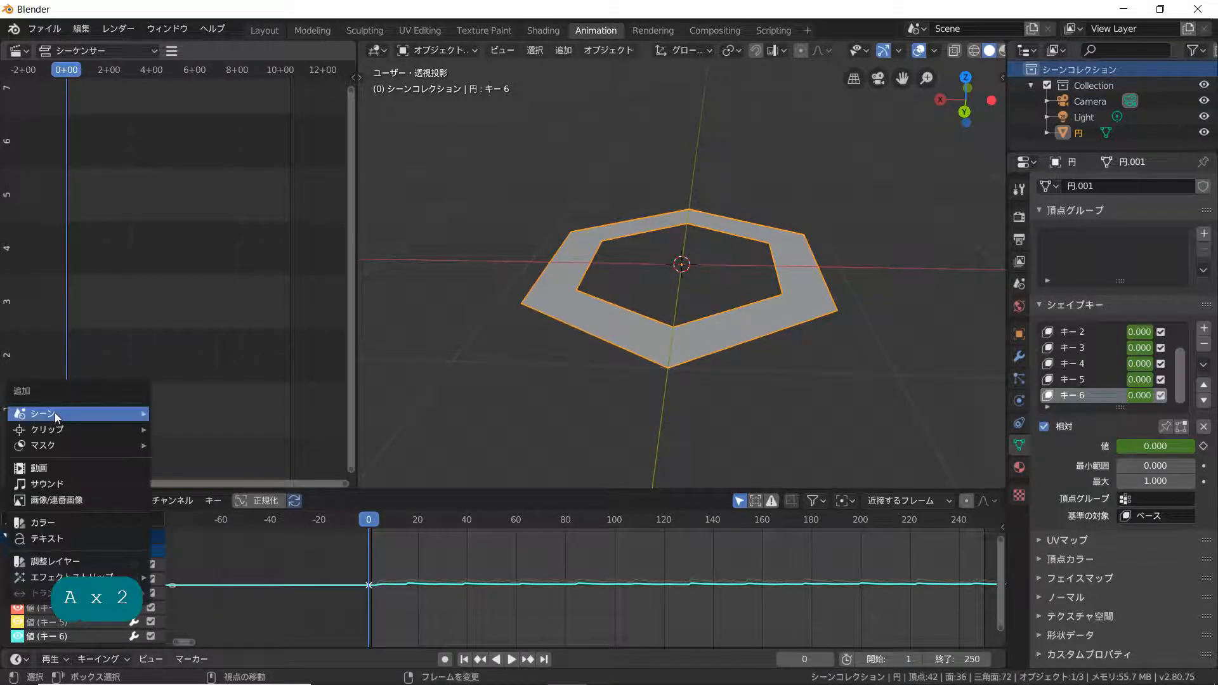
click(56, 484)
scroll(96, 288, down, 2)
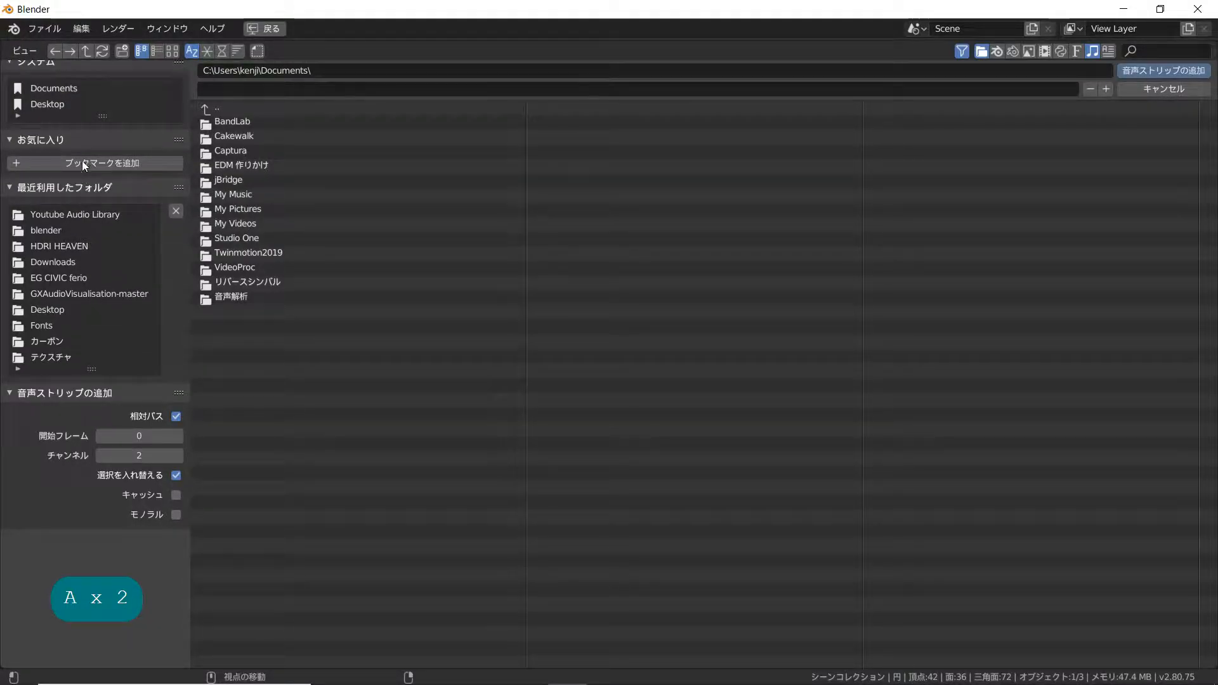
scroll(81, 173, up, 2)
click(50, 71)
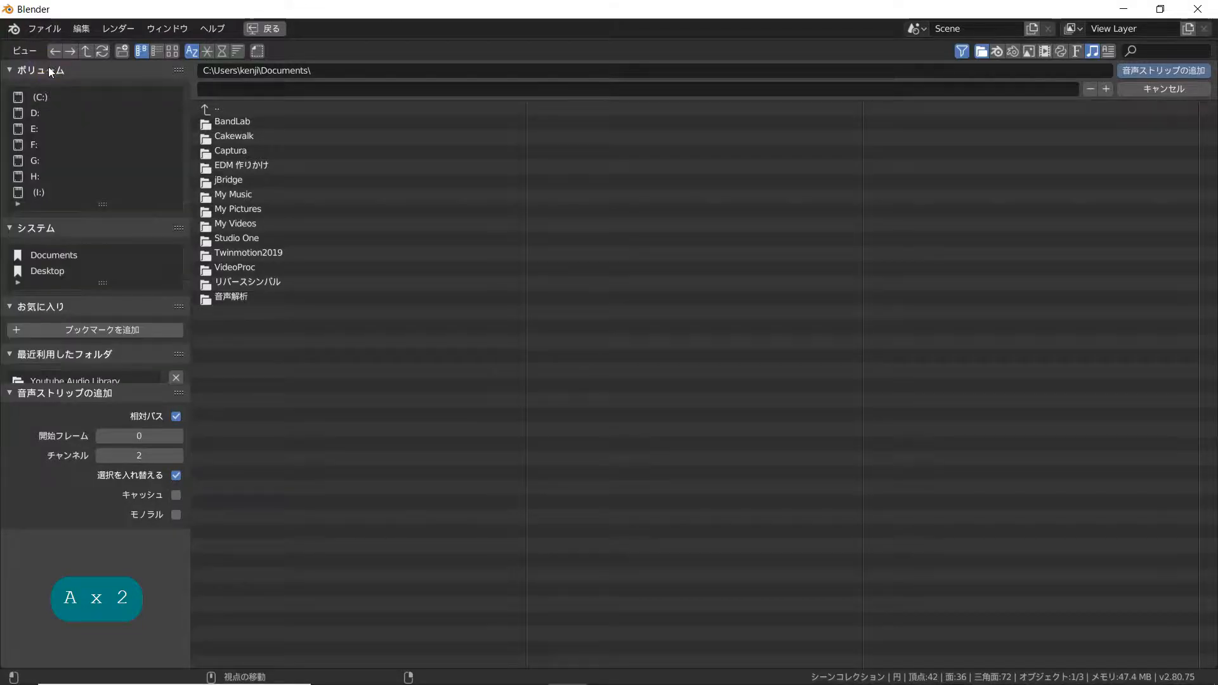
click(47, 191)
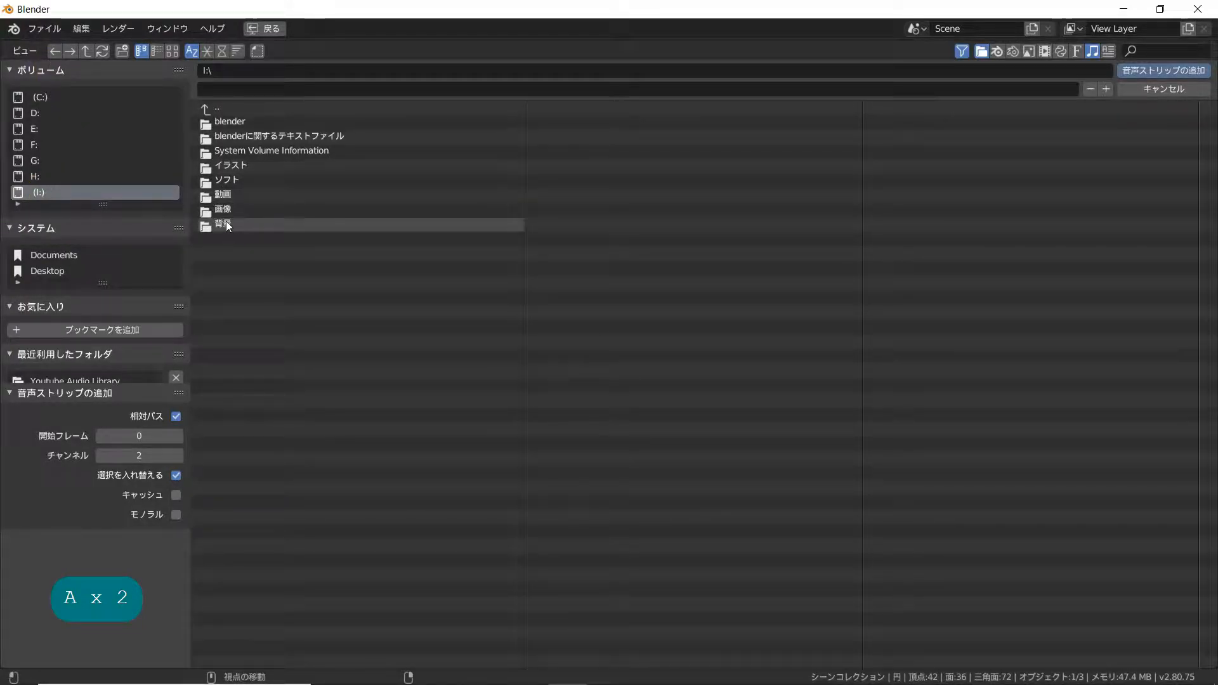
click(224, 194)
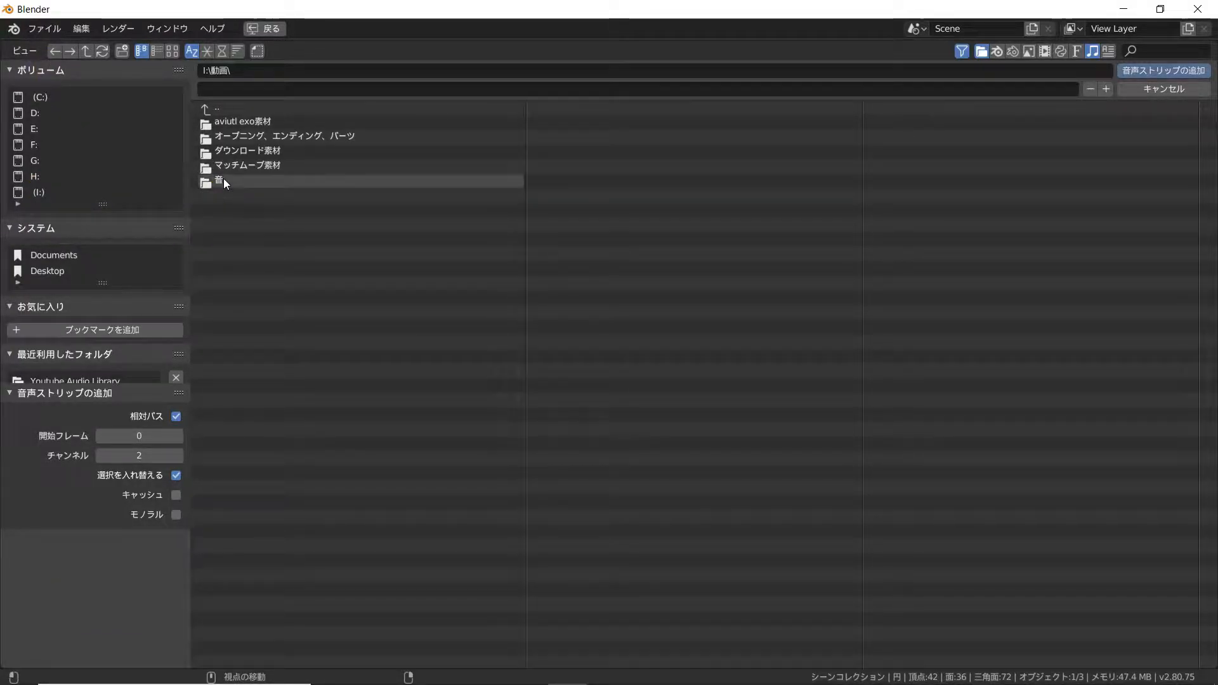
click(223, 182)
click(229, 120)
double_click(230, 120)
key(space)
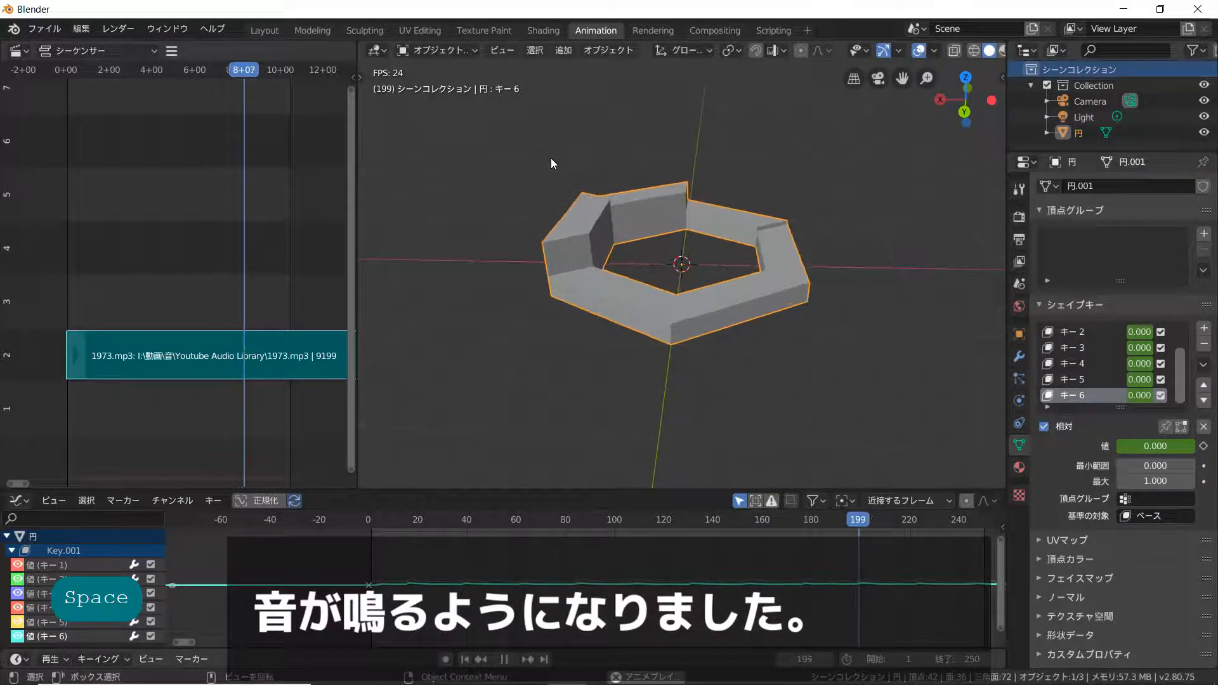
key(space)
Stop the playback and, in Edit Mode, select all faces of the ring segment raised by shape key キー 6
middle_drag(566, 173, 564, 287)
key(Tab)
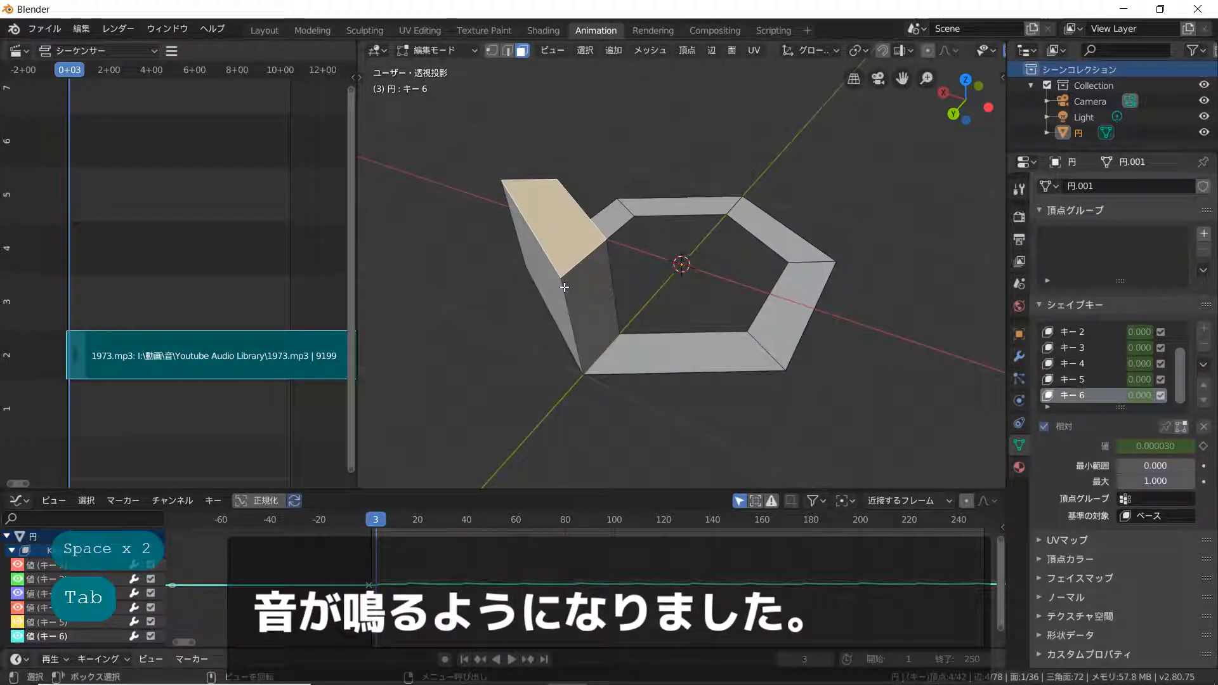
alt+click(569, 297)
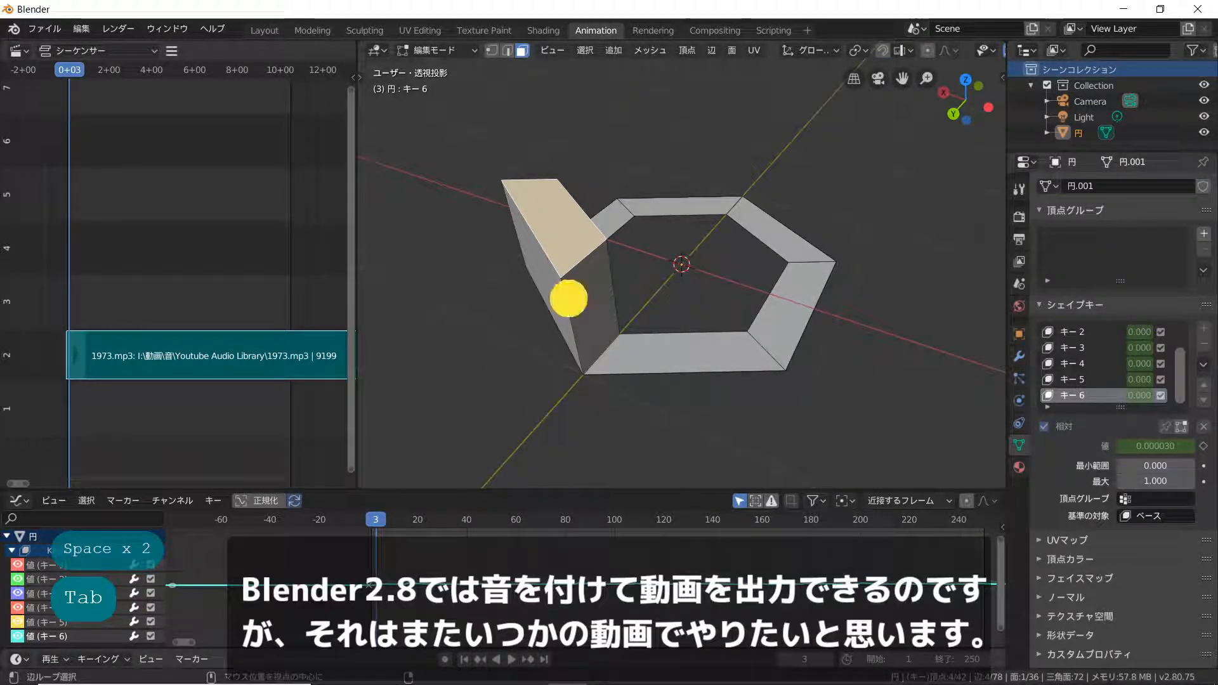
shift+click(555, 232)
scroll(612, 254, down, 3)
mouse_move(613, 254)
middle_down()
mouse_move(525, 239)
mouse_move(616, 261)
middle_up()
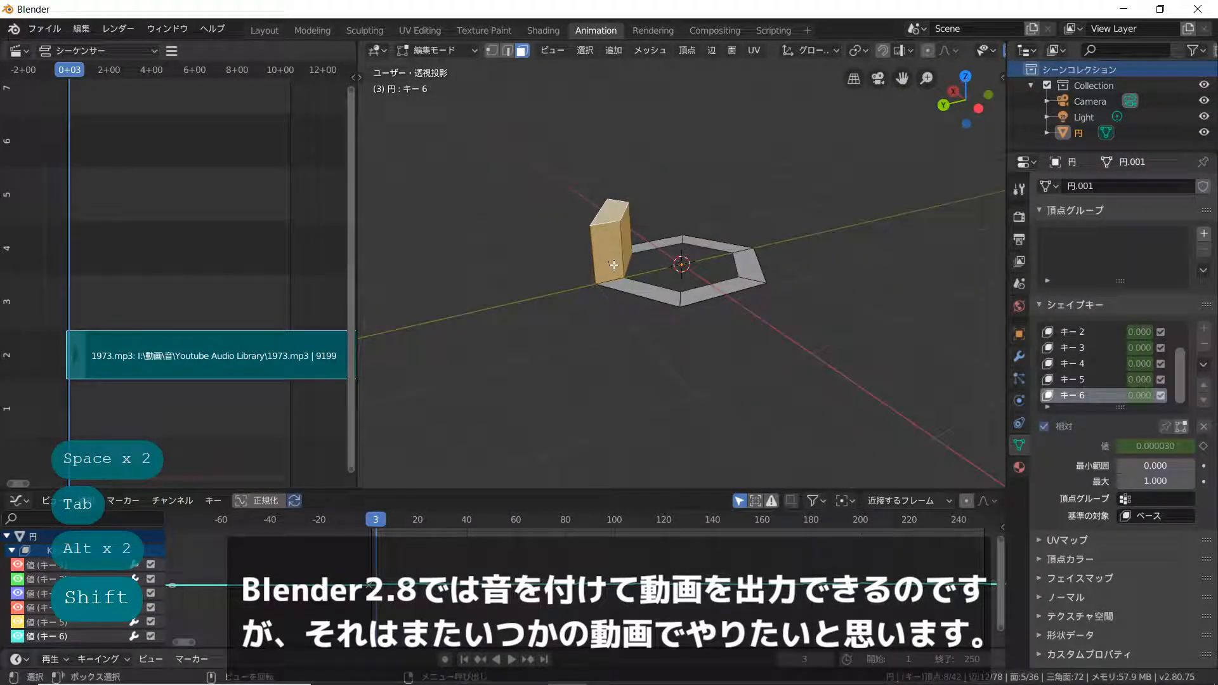
Activate shape key キー 1 and select the side and top faces of its raised ring segment
scroll(604, 269, up, 3)
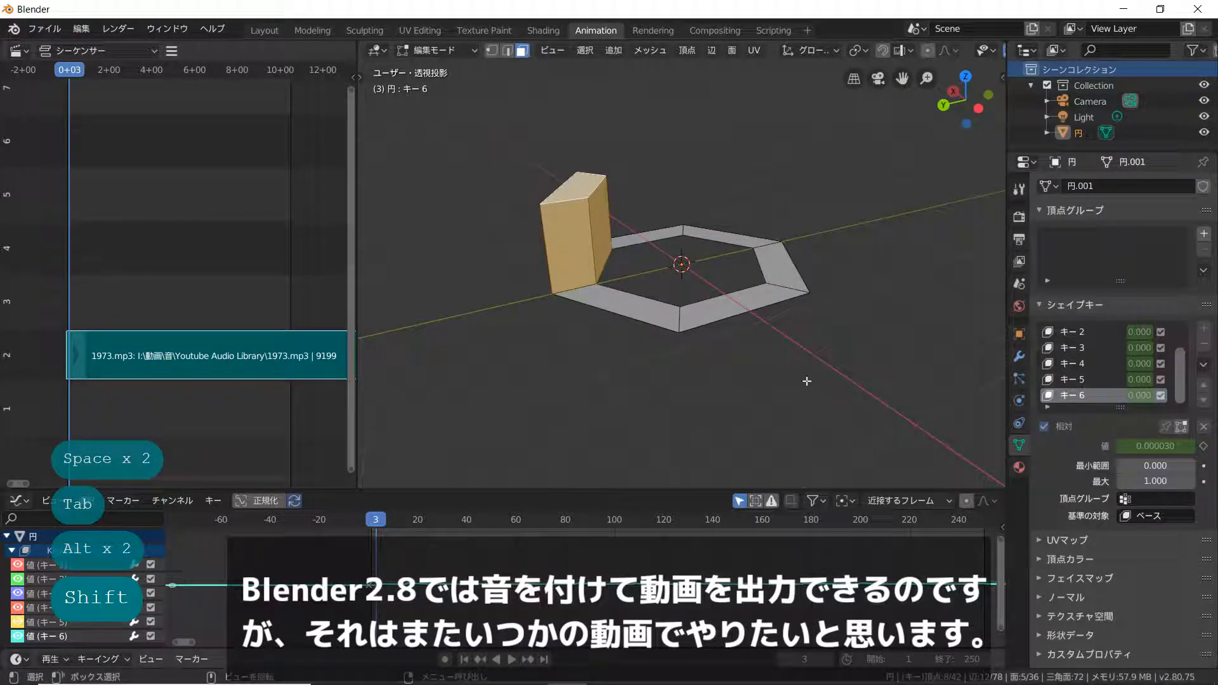
scroll(1064, 352, up, 2)
click(1064, 349)
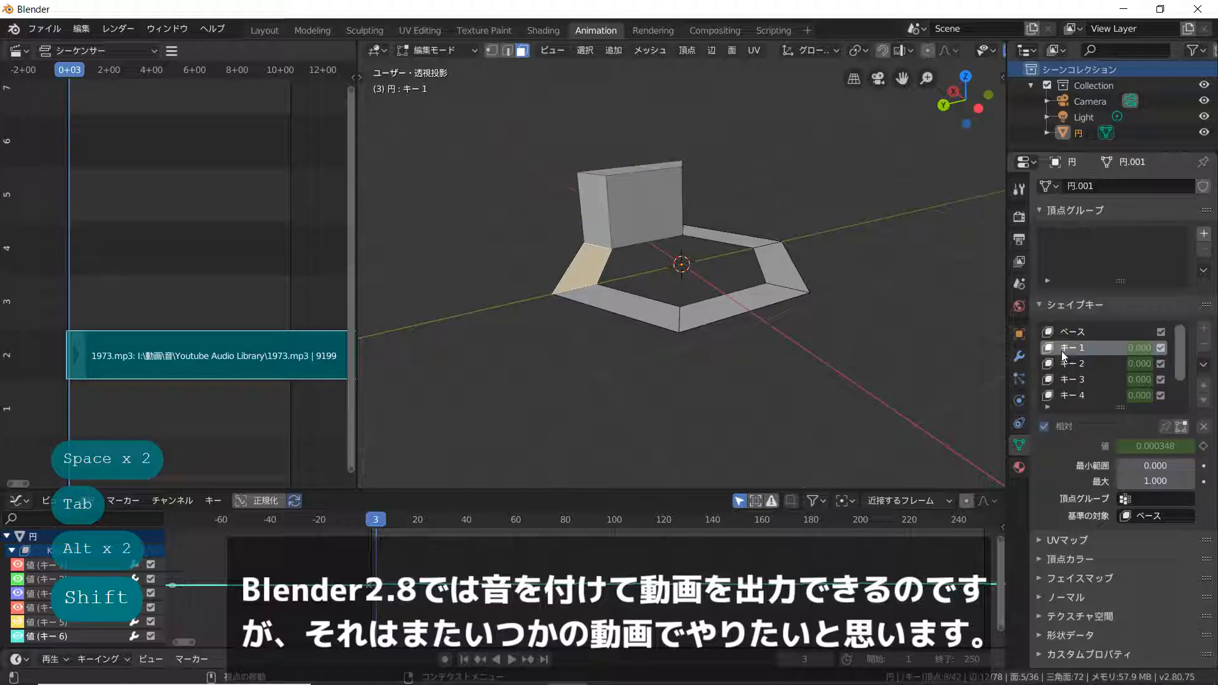
scroll(656, 257, up, 1)
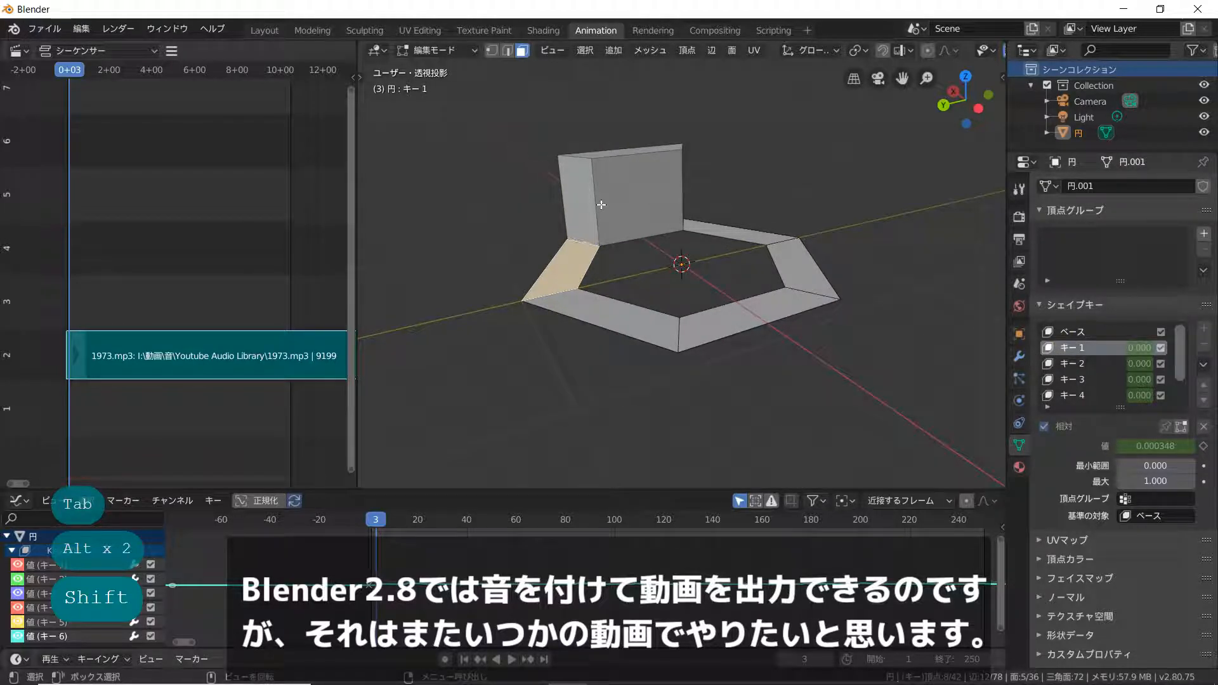
alt+click(601, 204)
middle_drag(601, 205, 605, 146)
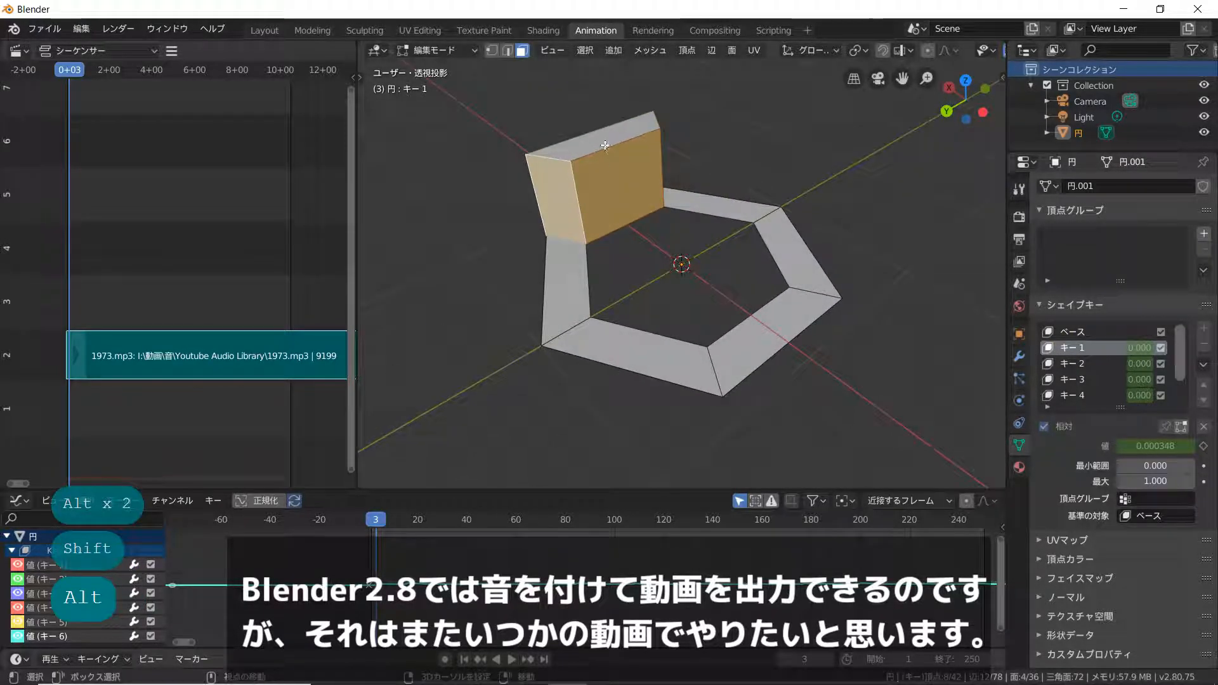
alt+shift+click(622, 161)
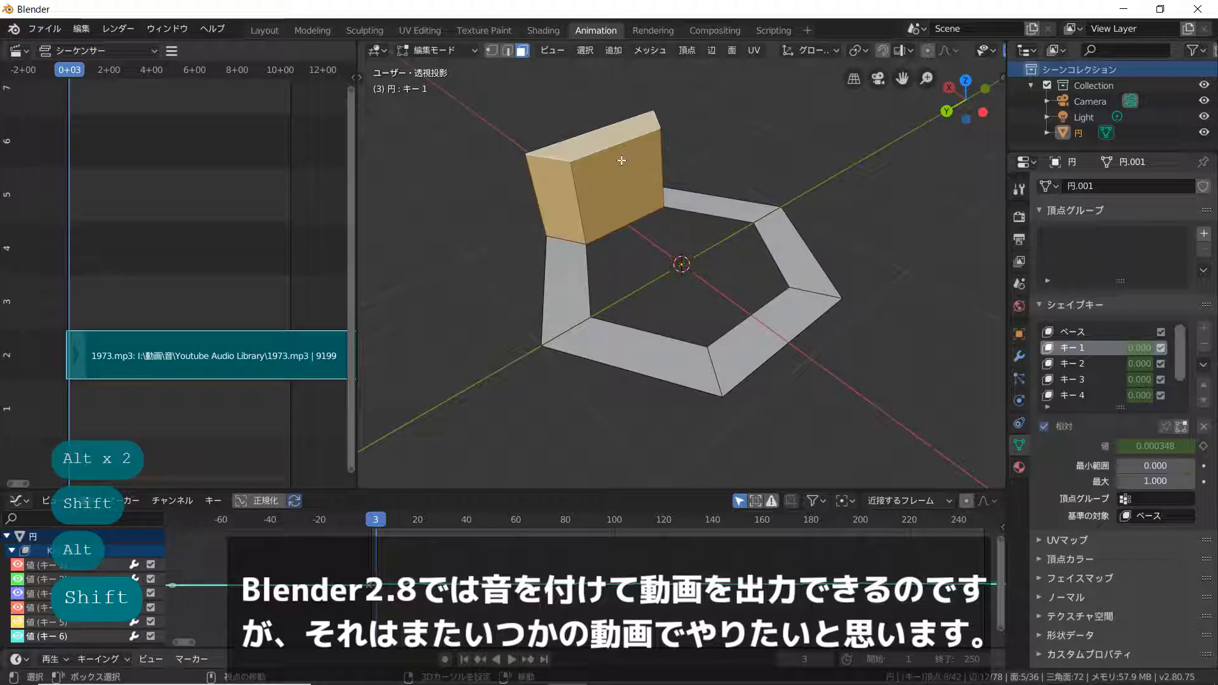
Create a new material on the ring and assign it to the selected キー 1 segment faces
click(1019, 467)
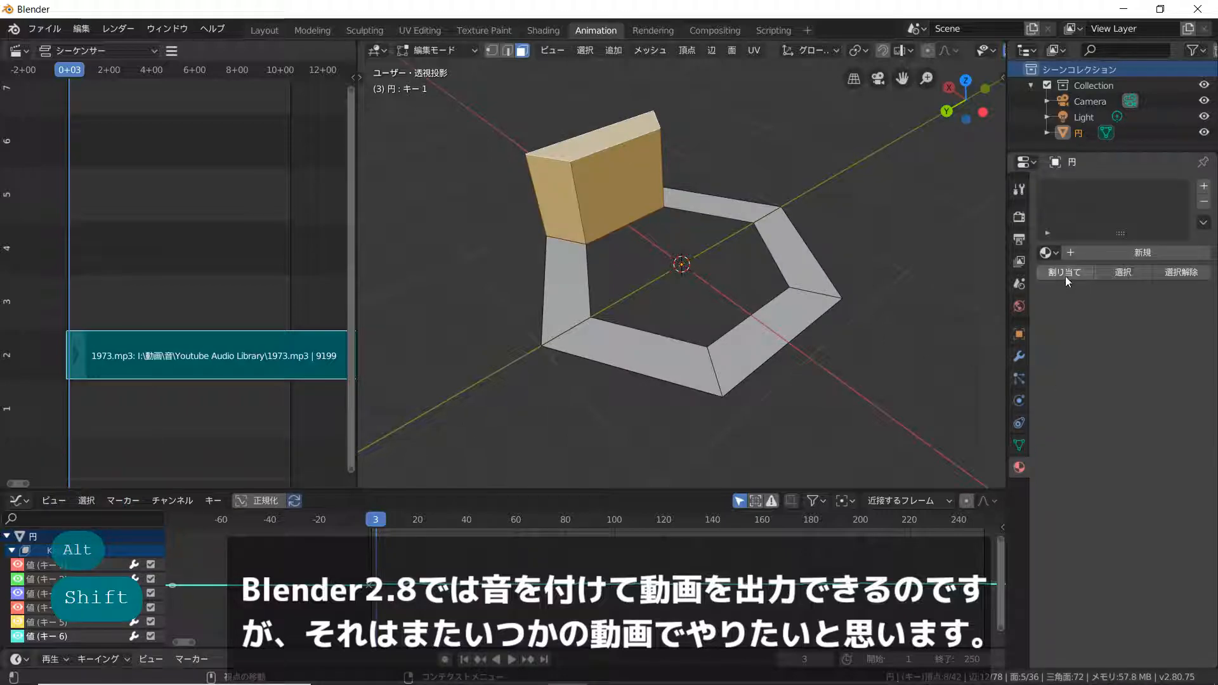
click(1098, 252)
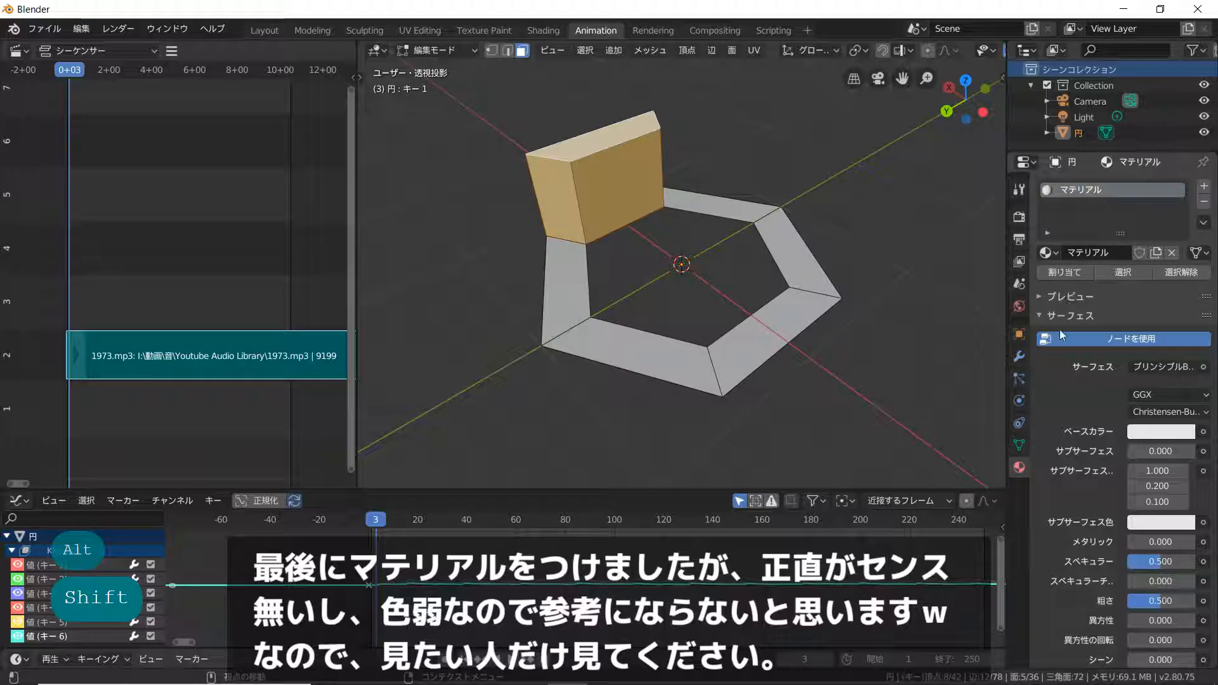
scroll(749, 332, down, 1)
middle_drag(760, 326, 834, 288)
click(1056, 274)
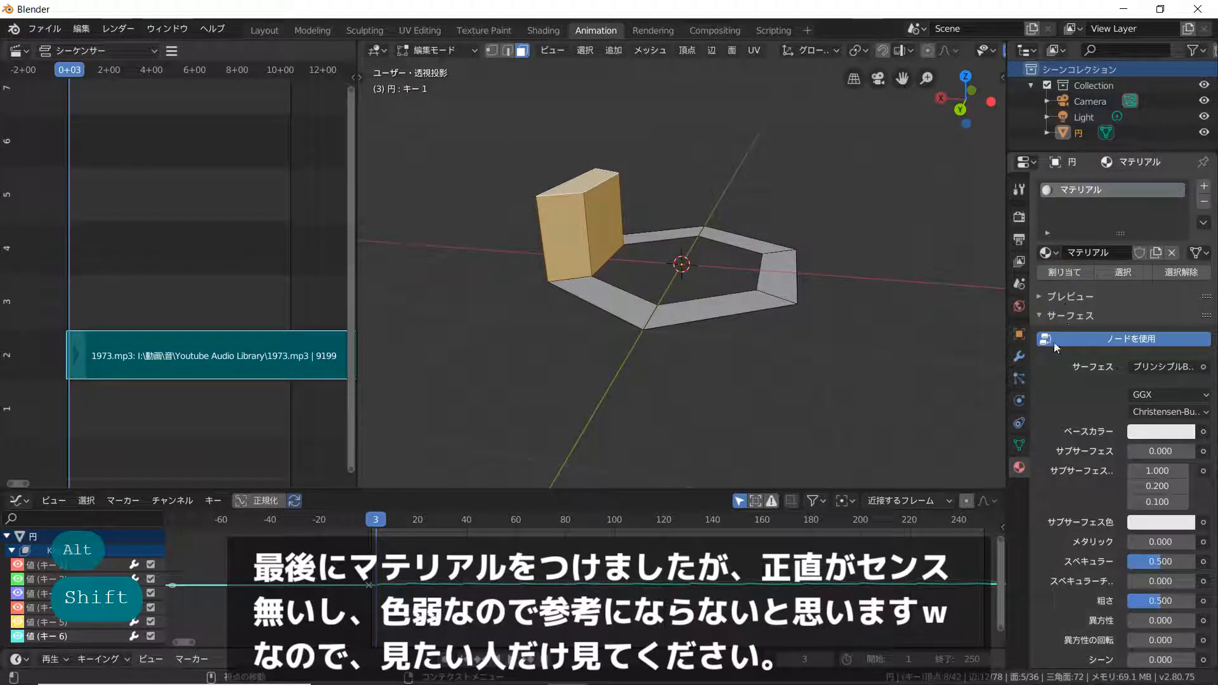
Set the material's base color to pure blue with R 0.000, G 0.000 and B 1.000
click(1154, 431)
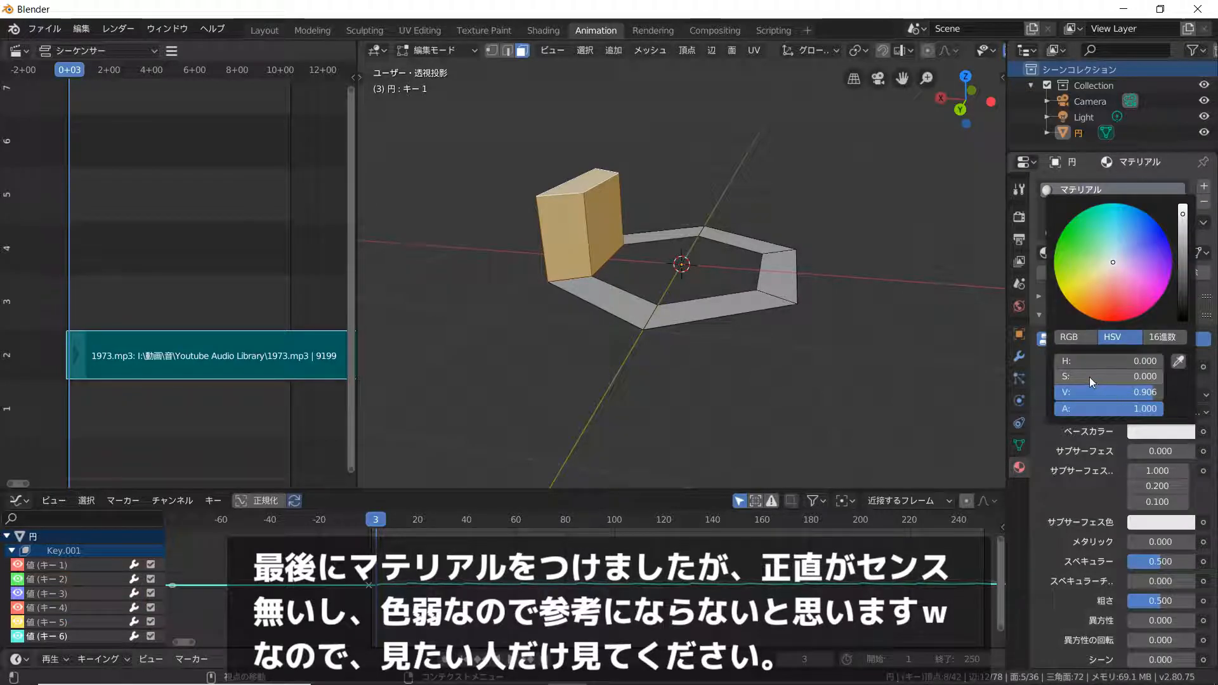
drag(1074, 393, 1205, 386)
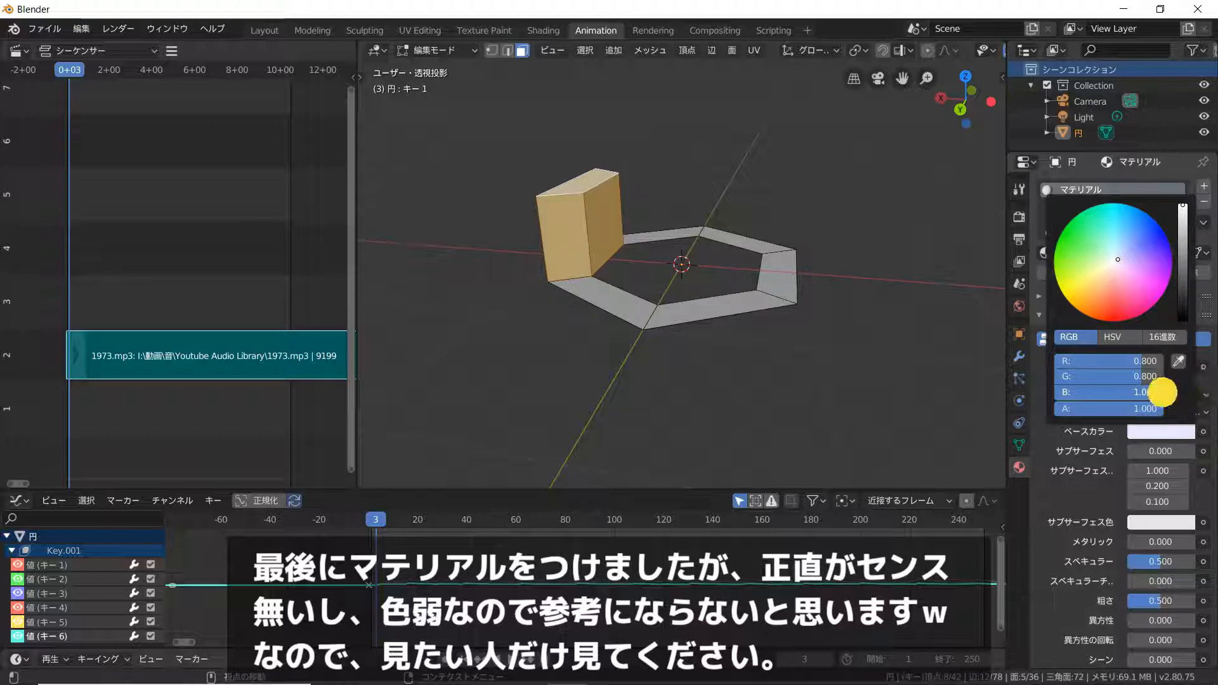
drag(1134, 376, 1031, 361)
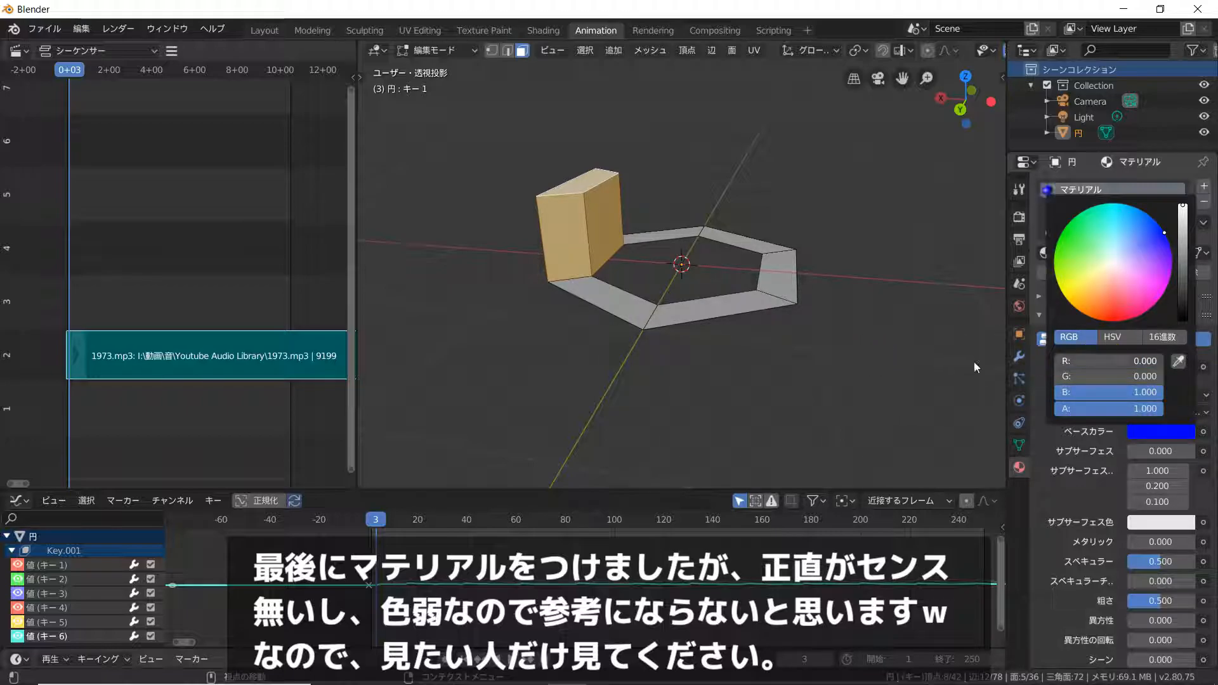
scroll(748, 316, up, 1)
scroll(1079, 461, down, 6)
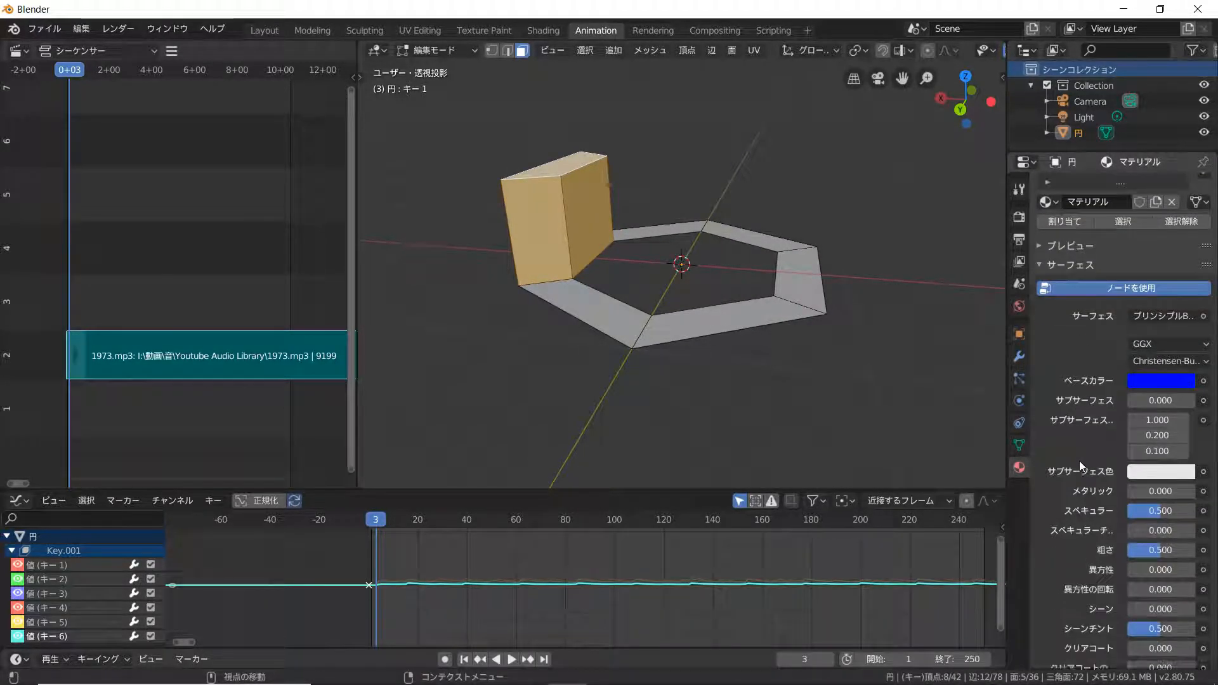
Change the material's surface shader to 放射 (Emission) and make its emission color blue
scroll(1079, 458, up, 3)
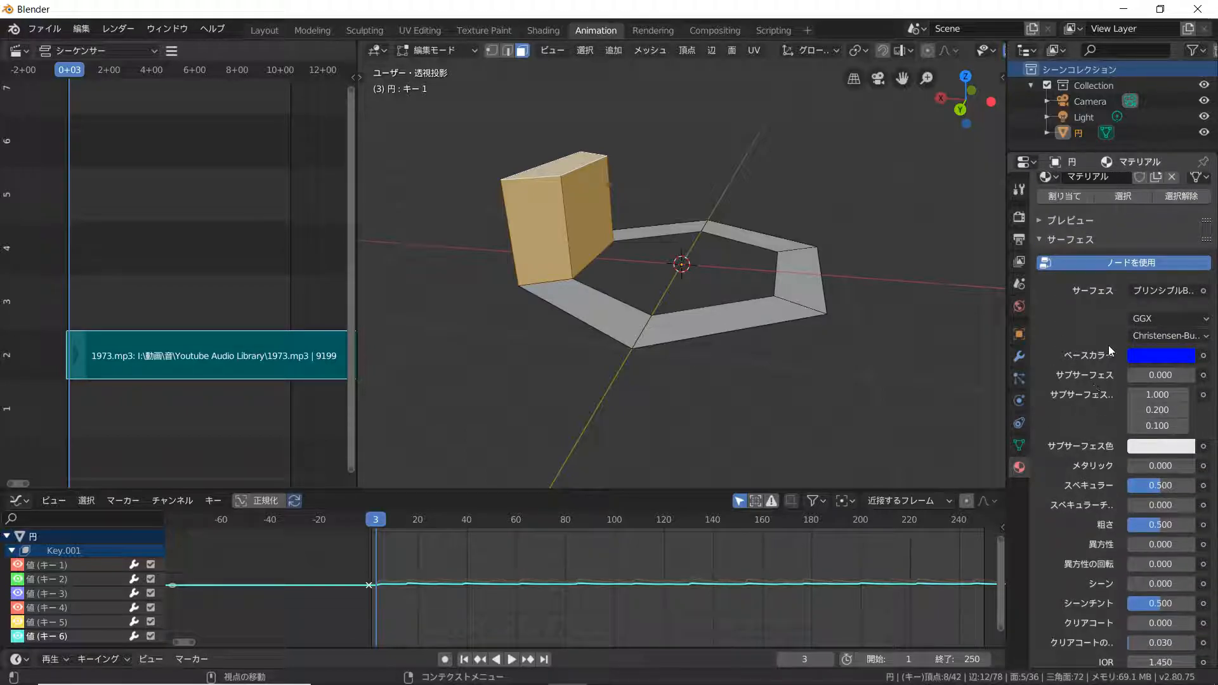
click(1155, 291)
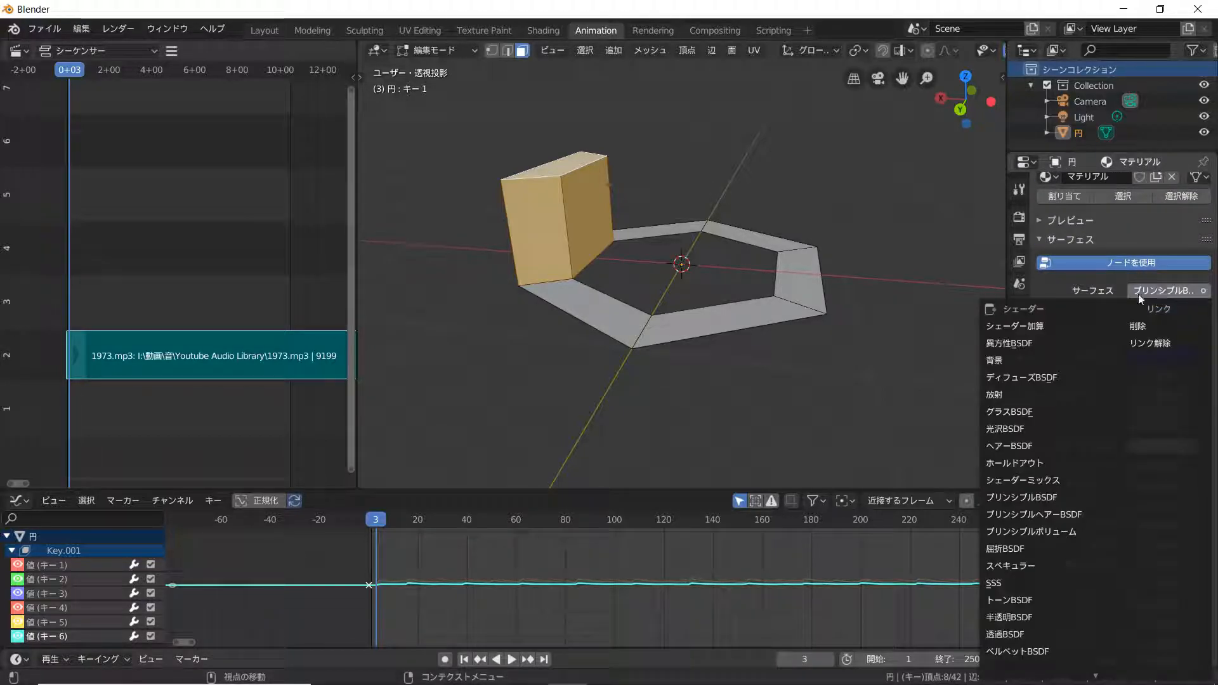
click(1023, 395)
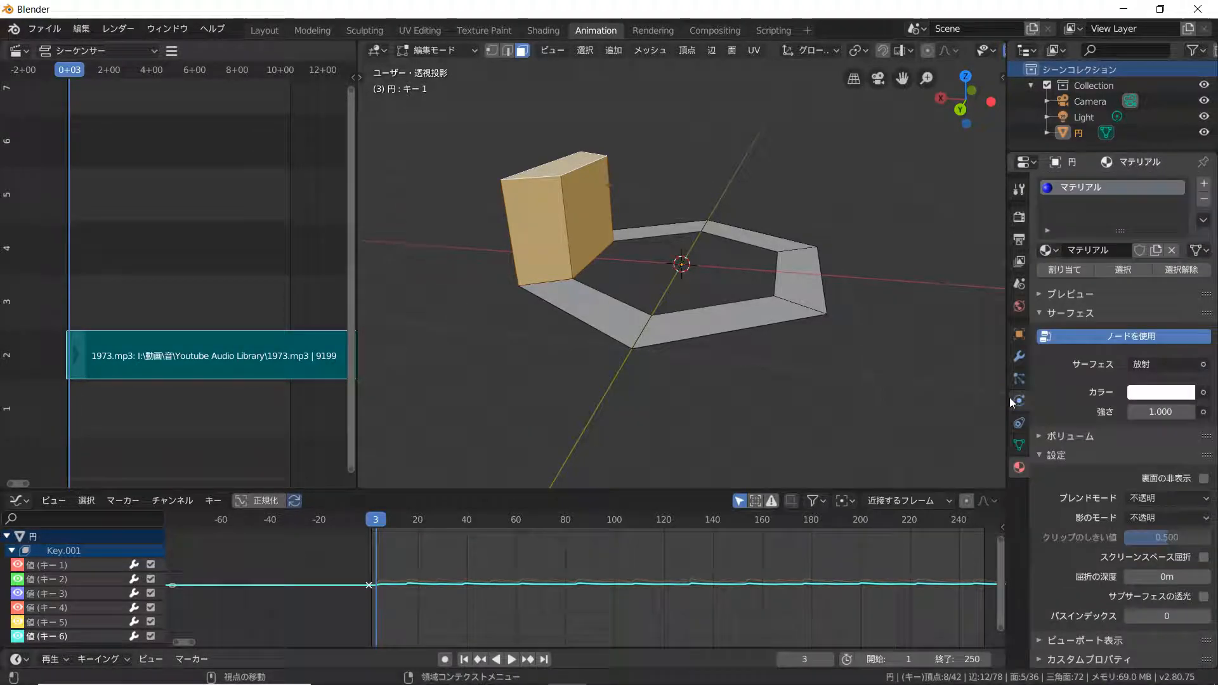
click(1140, 393)
drag(1106, 321, 965, 340)
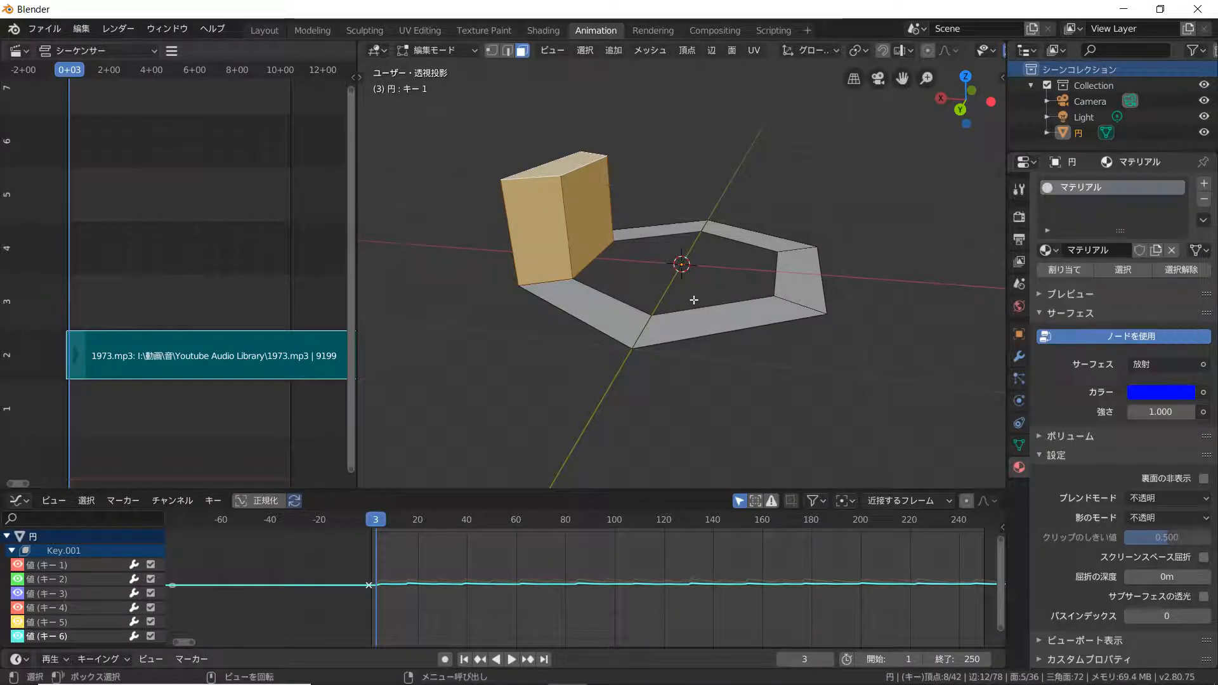
Leave Edit Mode and switch the 3D viewport to a shading mode that displays the material colors
key(Tab)
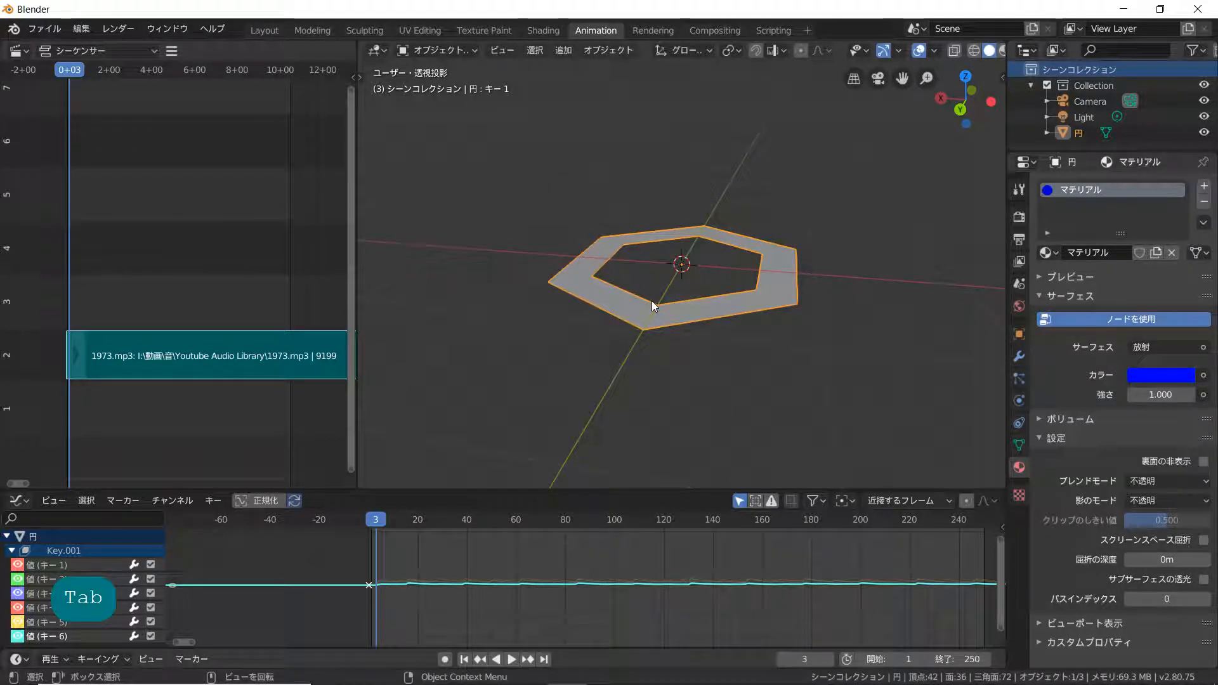
key(z)
click(647, 397)
mouse_move(681, 378)
middle_down()
mouse_move(666, 397)
mouse_move(656, 347)
middle_up()
Return the ring to Edit Mode and activate shape key キー 2
key(Tab)
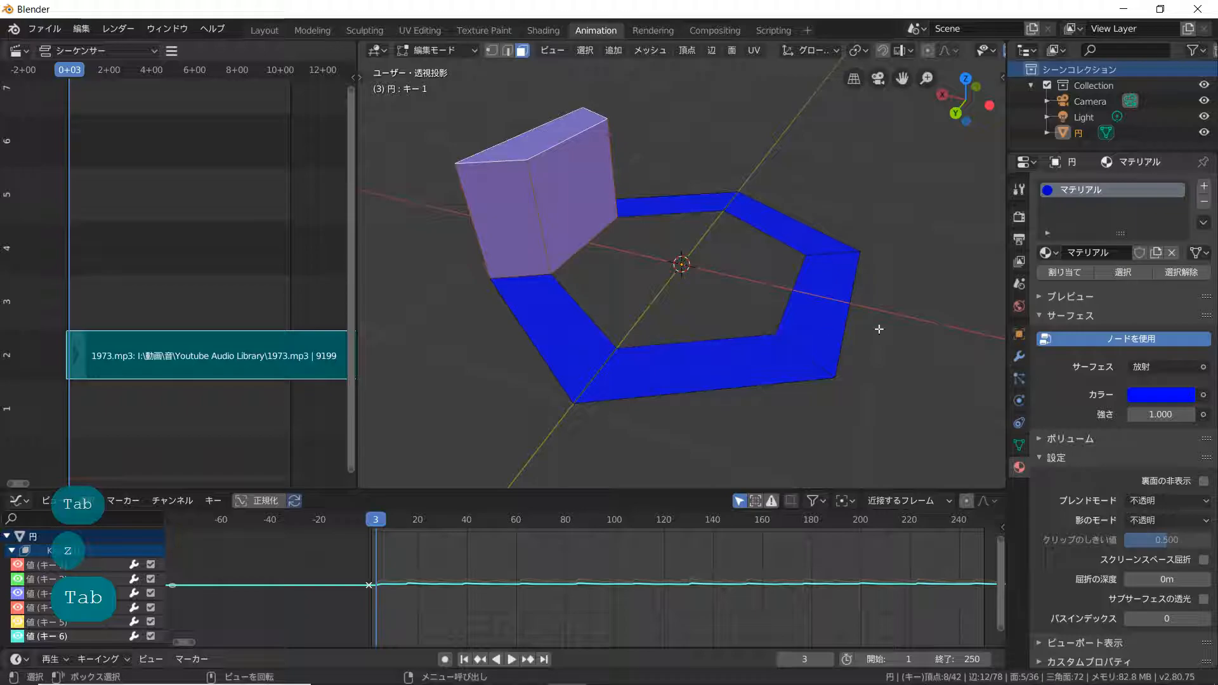
click(1019, 446)
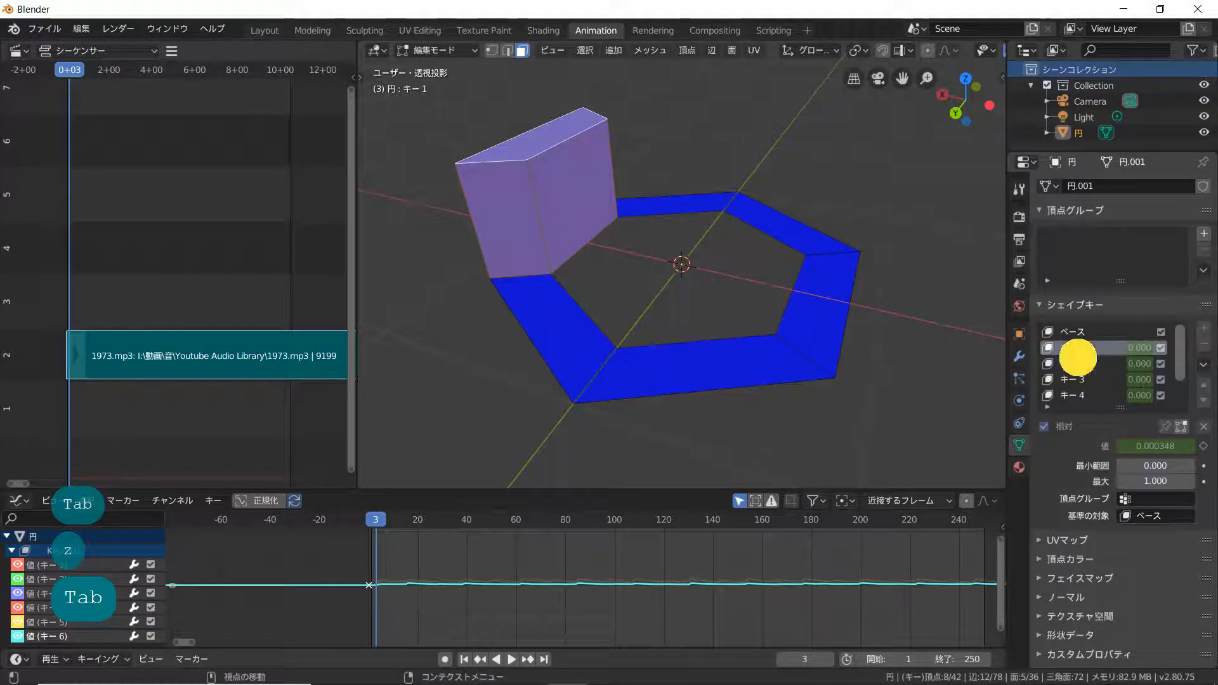
click(1081, 363)
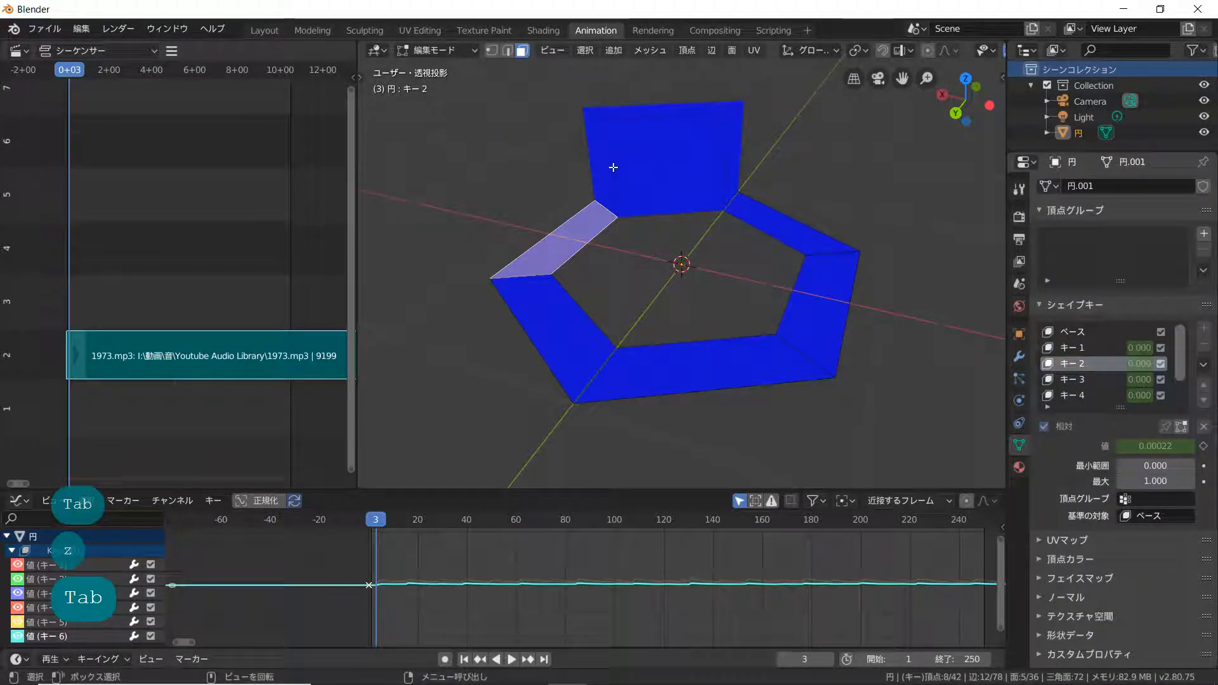
key(super)
key(super)
key(super)
key(super)
key(super)
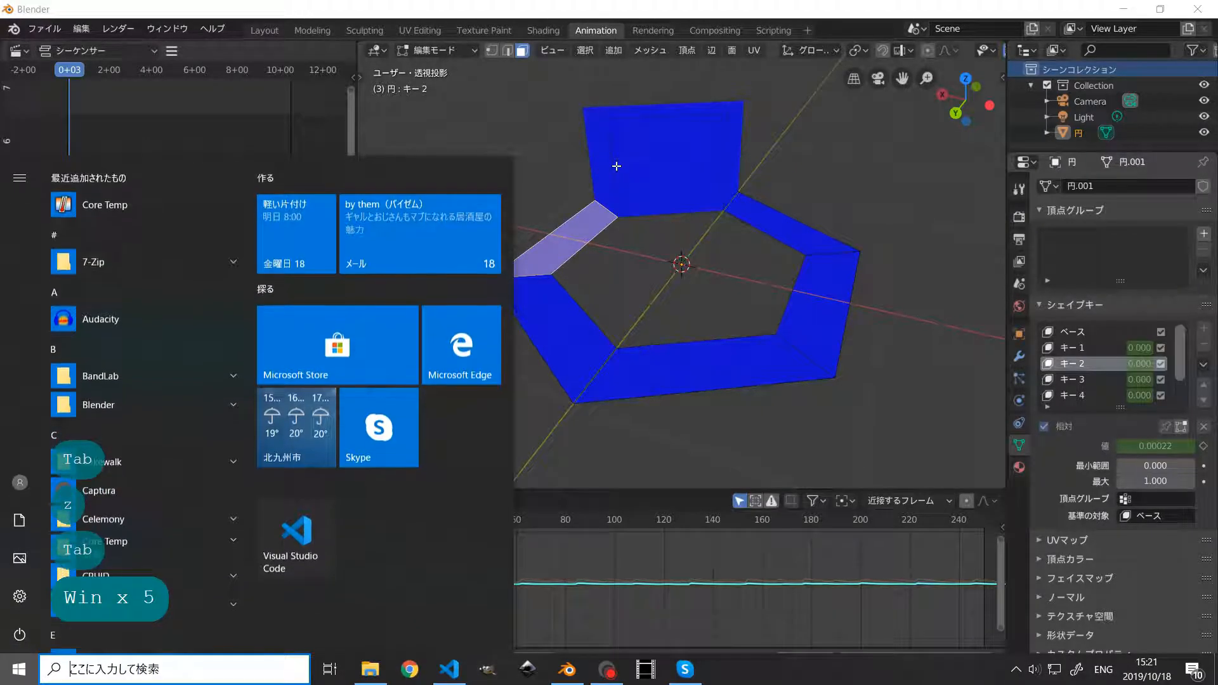
click(614, 166)
Select the side and top faces of the ring segment raised by shape key キー 2
alt+click(627, 114)
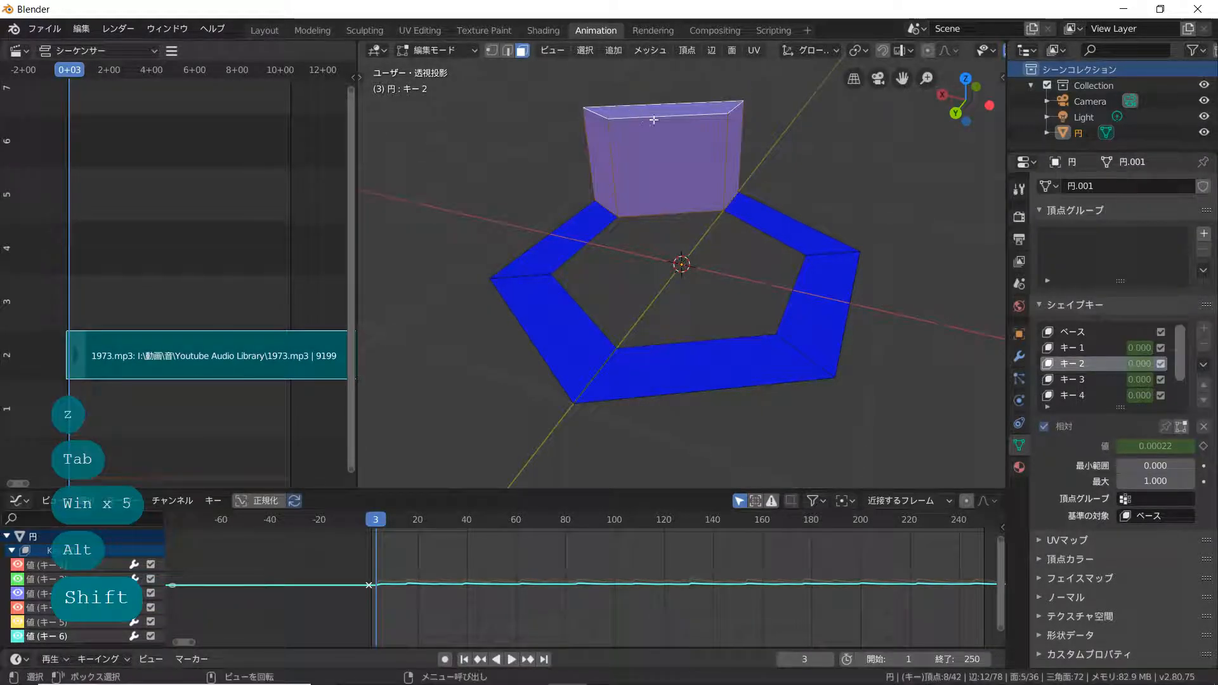
alt+shift+click(614, 162)
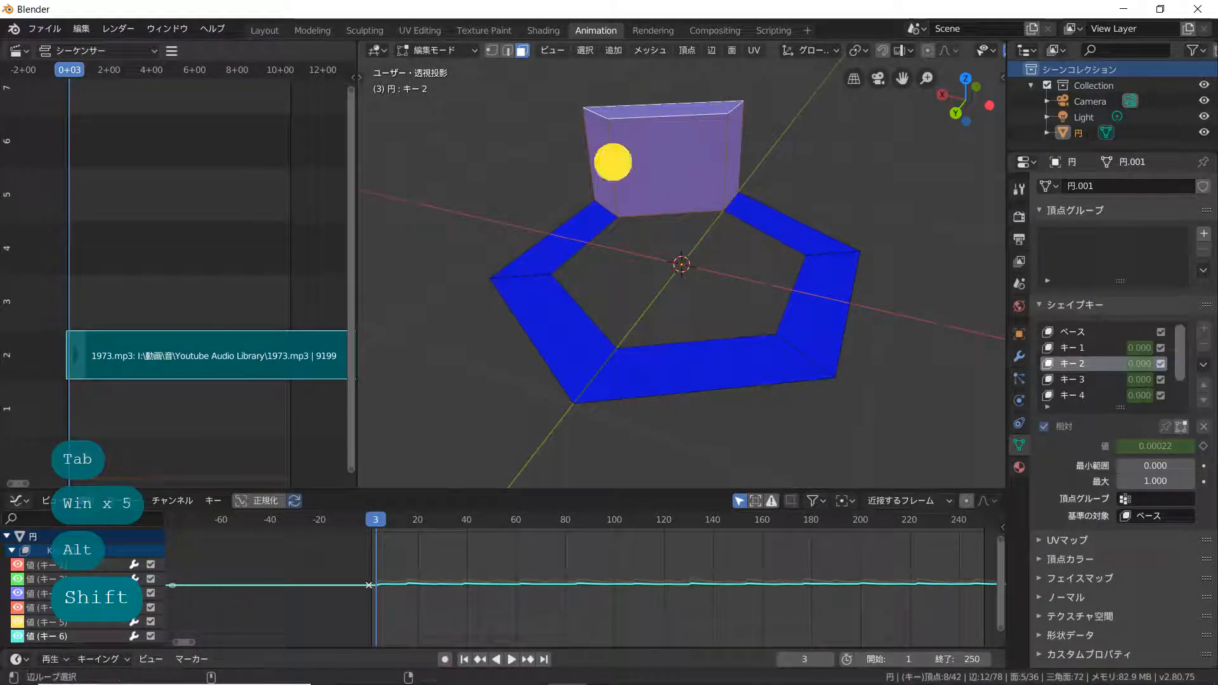
alt+shift+click(613, 162)
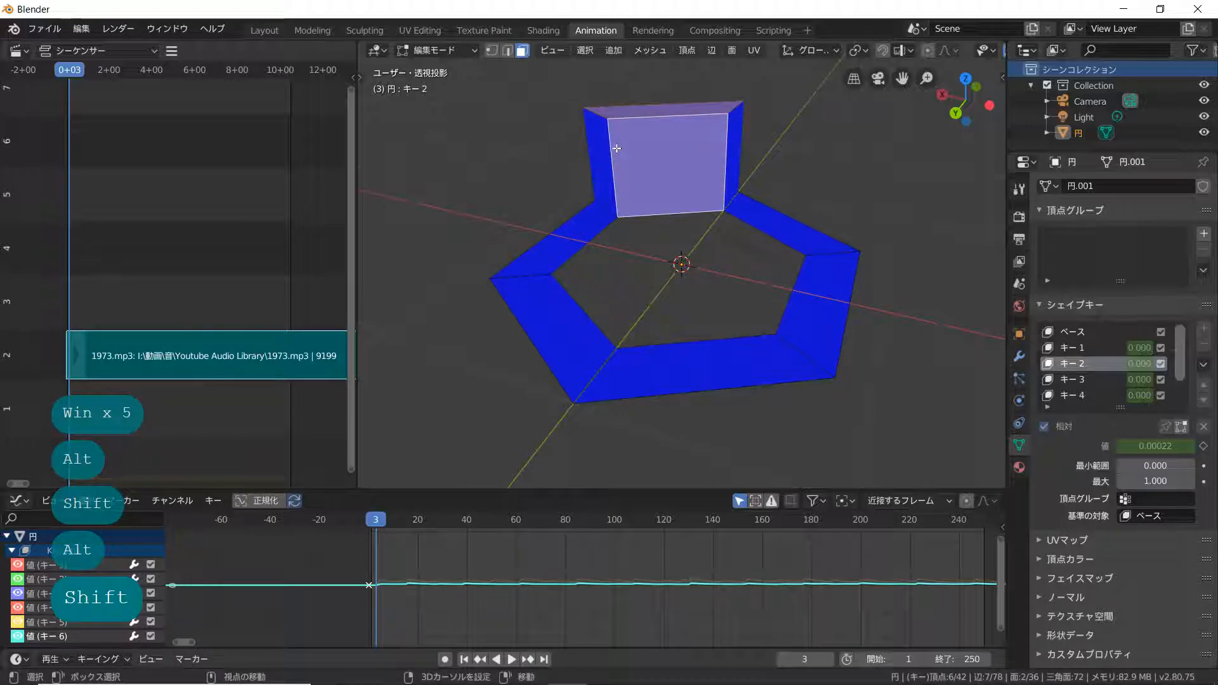
alt+shift+click(615, 152)
alt+click(672, 123)
middle_drag(671, 124, 810, 204)
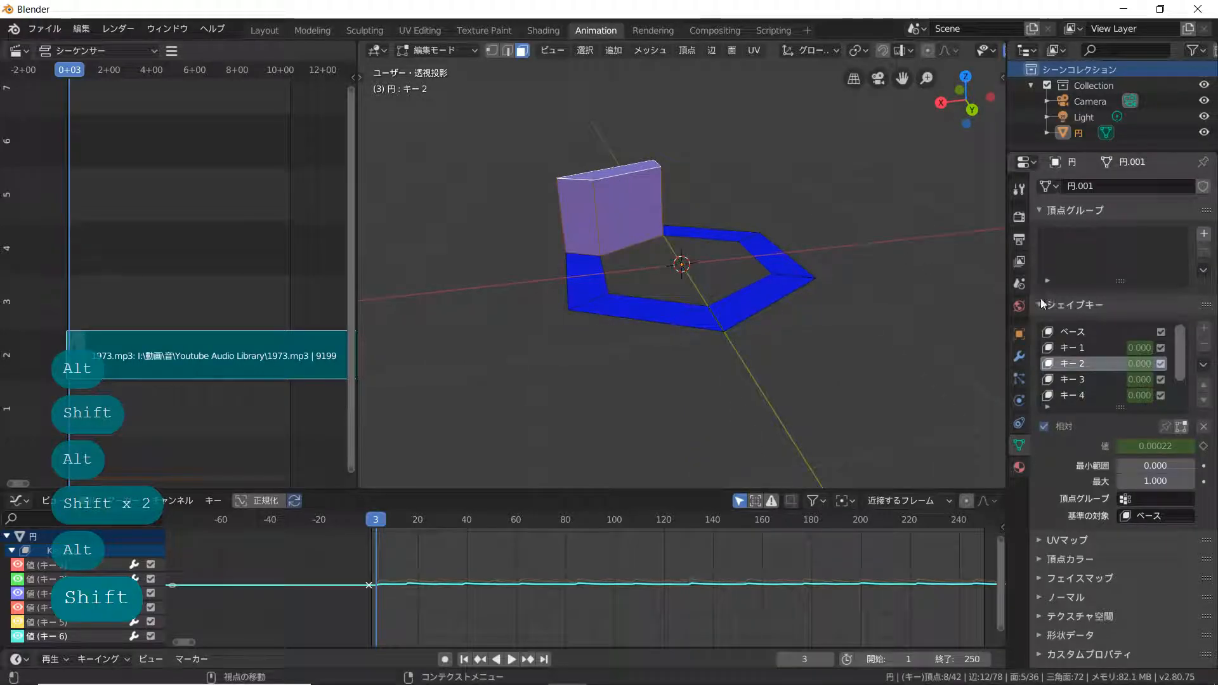
Add a second material slot, assign it to the selected キー 2 segment faces, and create a new material in it
click(1019, 468)
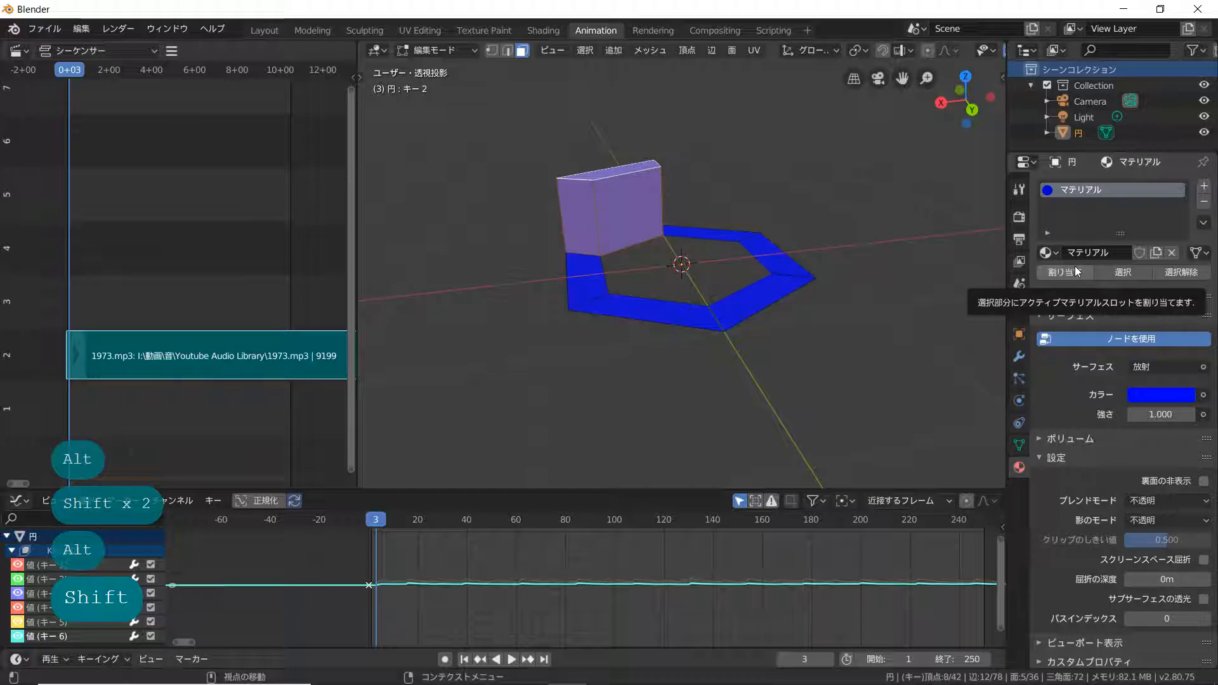
click(1204, 187)
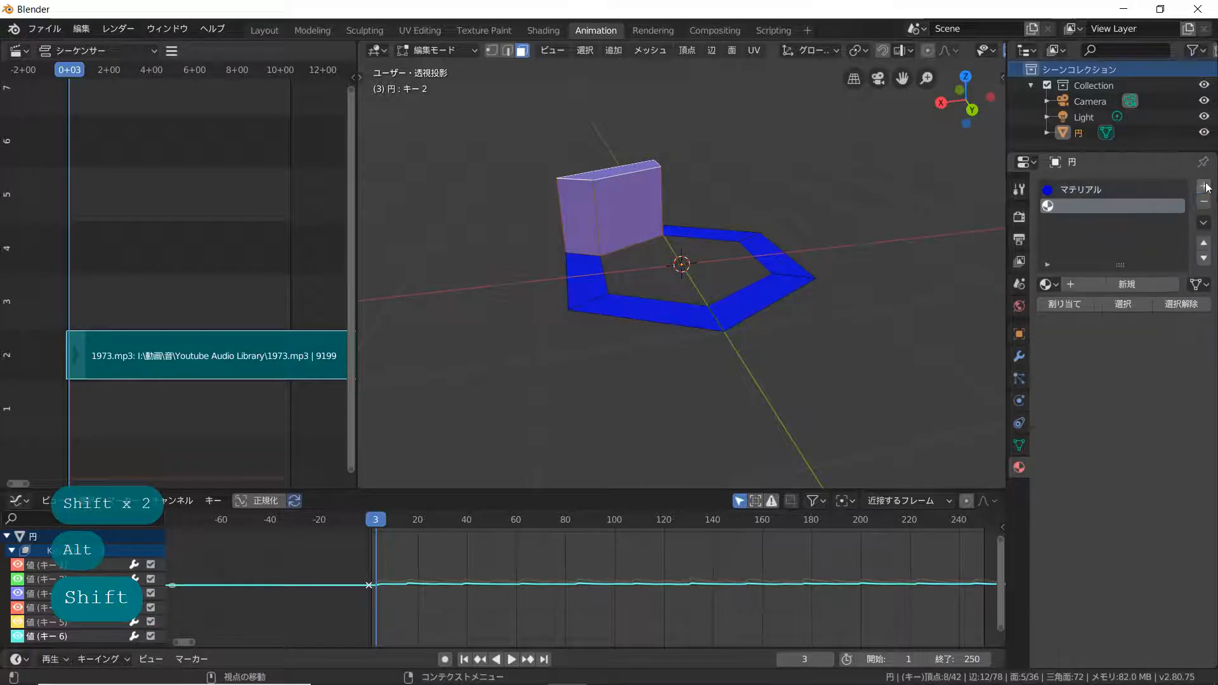
click(1069, 300)
click(1096, 283)
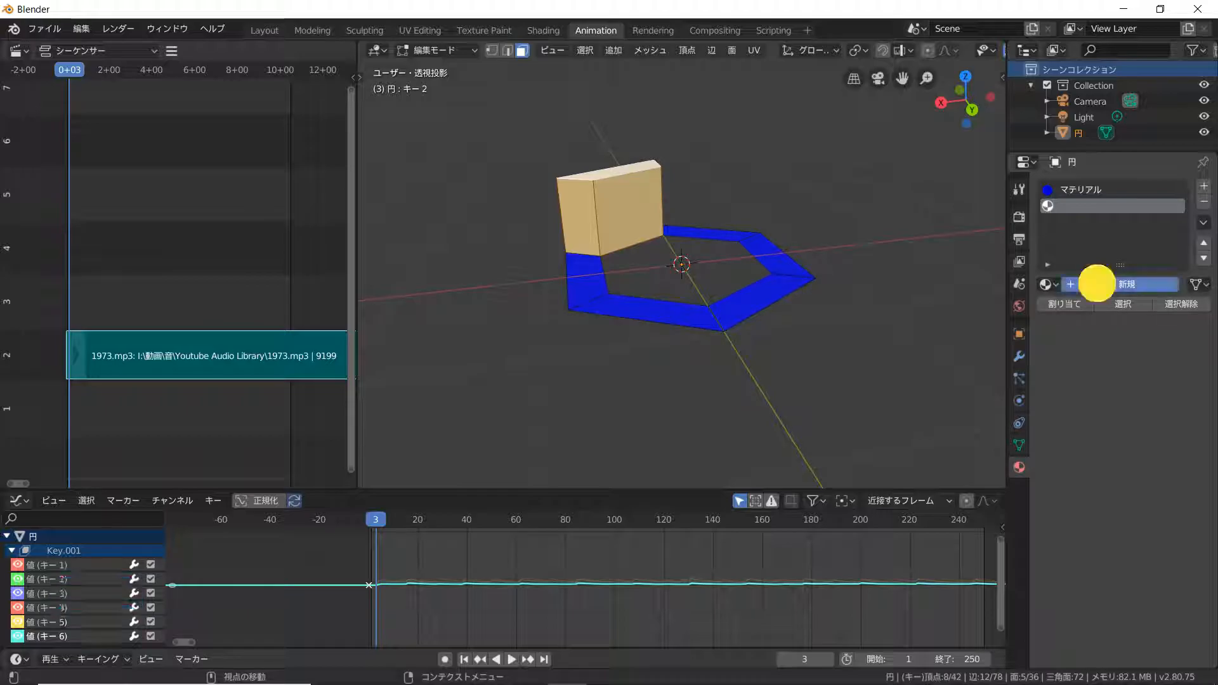
Set the surface of マテリアル.001 to 放射 (Emission) and make its color pure green, with R 0, G 1 and B 0
scroll(1086, 355, down, 3)
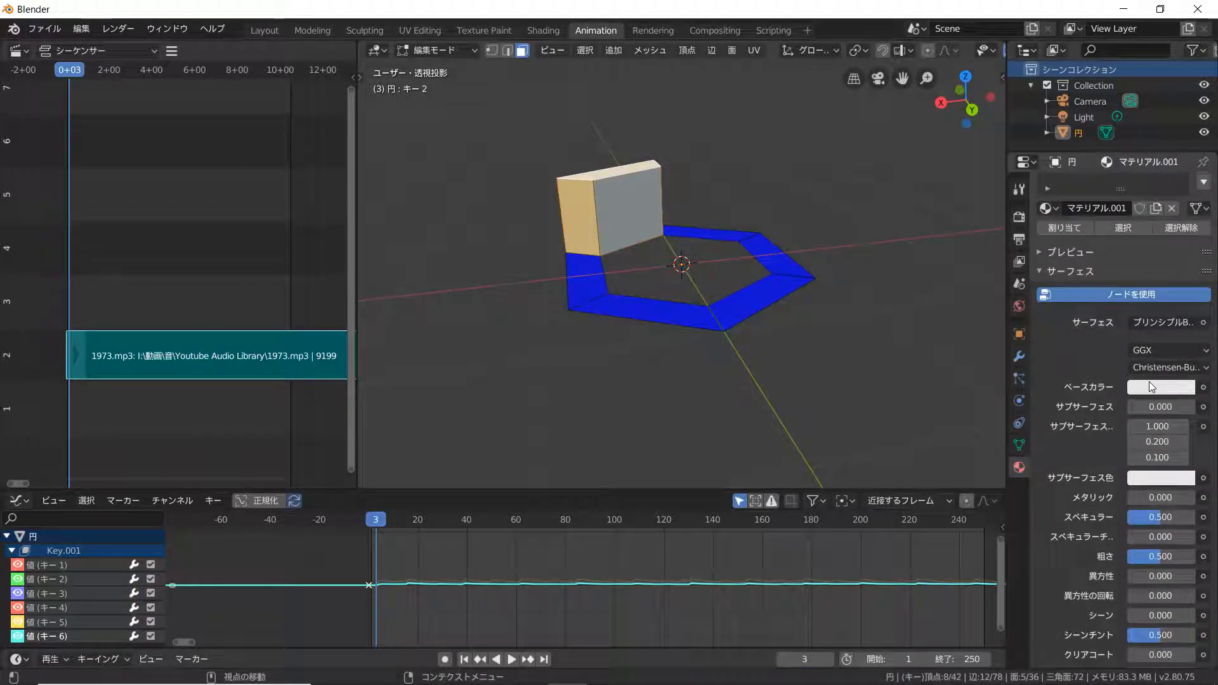
click(1154, 323)
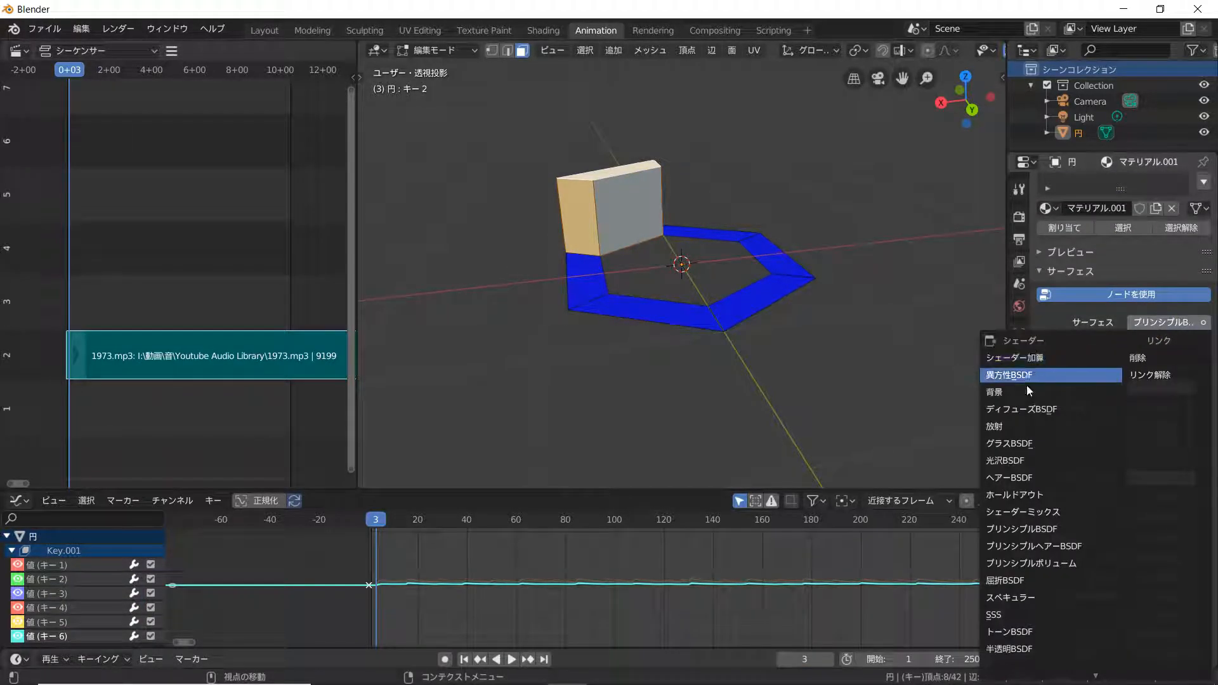
click(1007, 427)
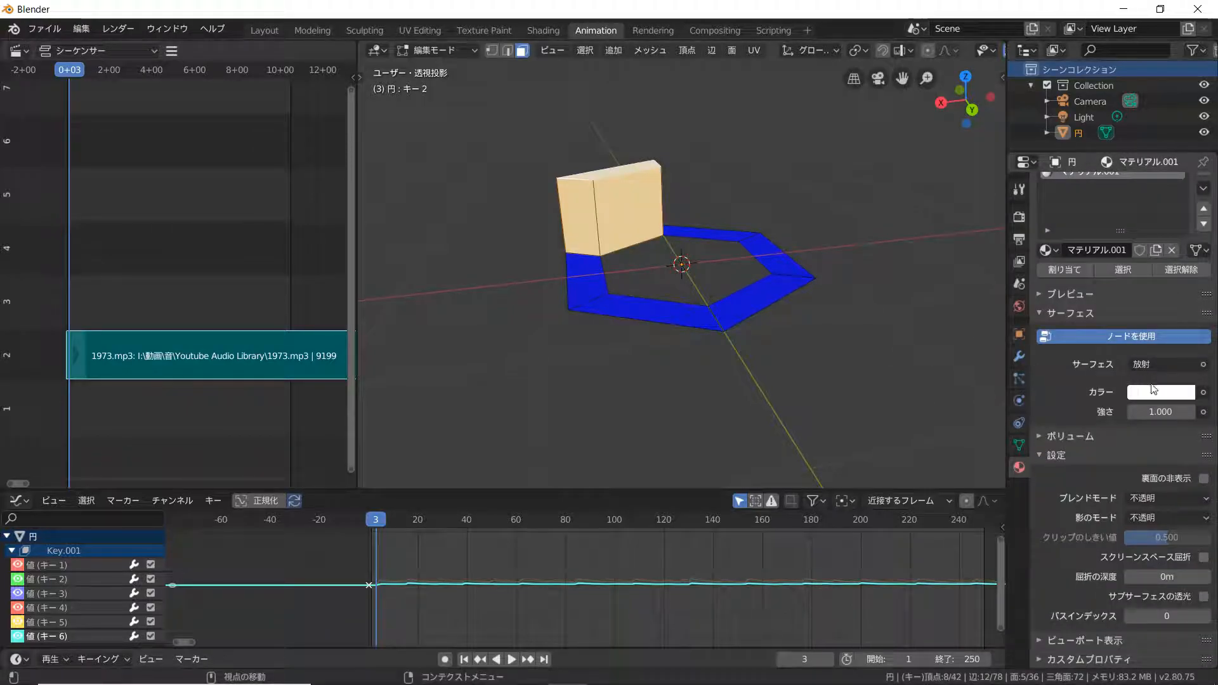
click(1150, 390)
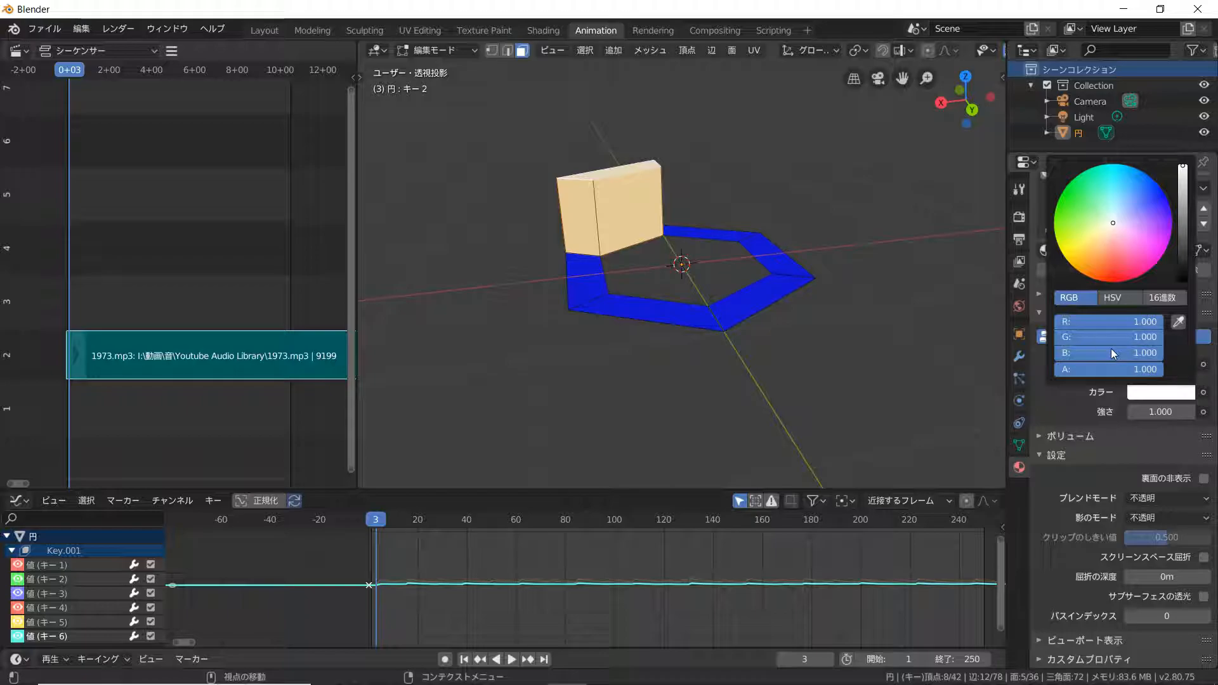
drag(1110, 353, 889, 348)
drag(1110, 321, 829, 315)
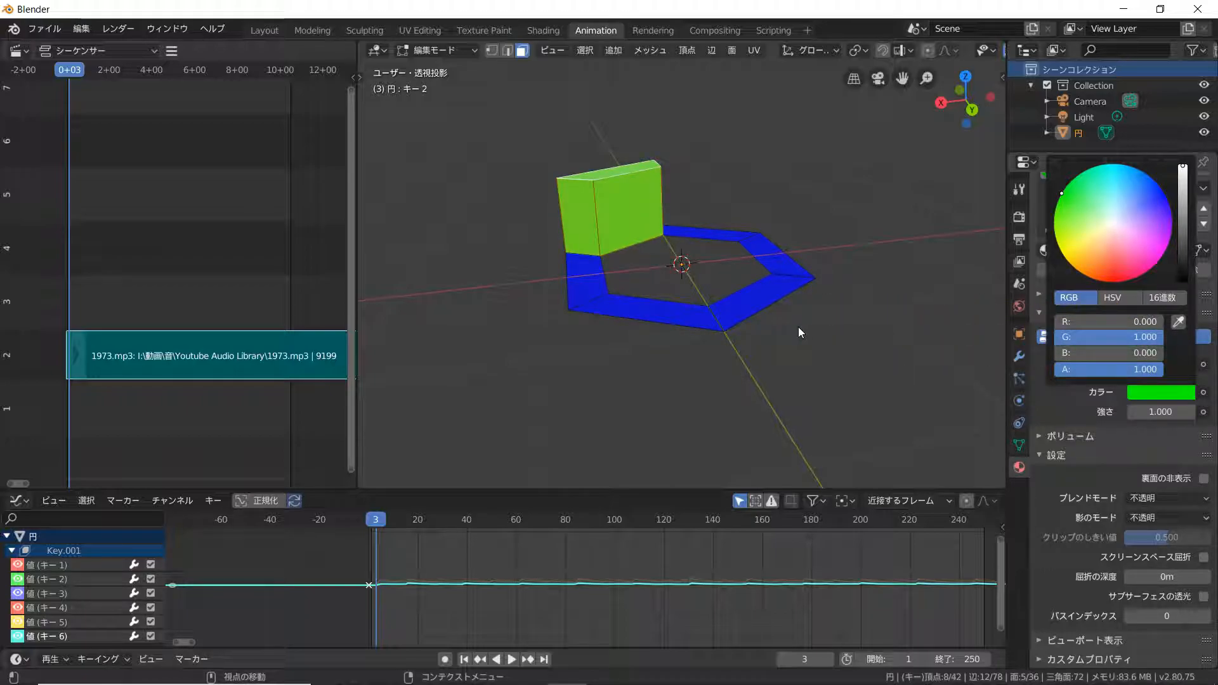
Leave Edit Mode, activate shape key キー 3, and return the ring to Edit Mode
key(Tab)
mouse_move(789, 307)
middle_down()
mouse_move(816, 321)
mouse_move(783, 295)
middle_up()
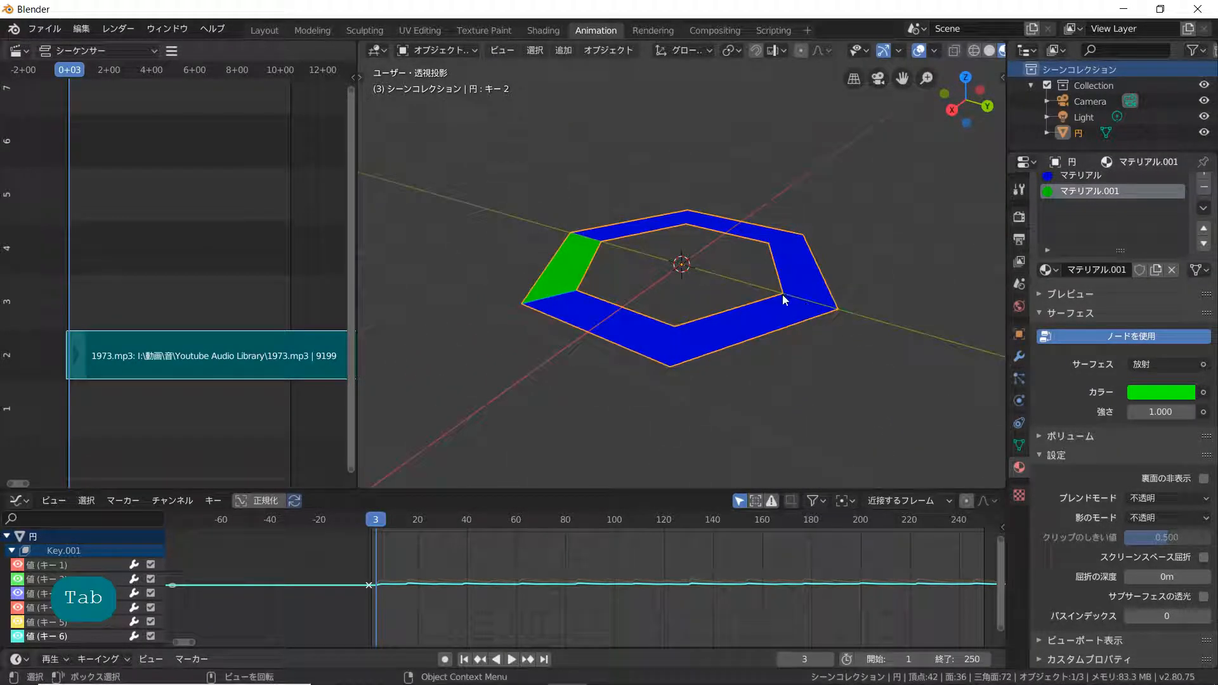
click(1019, 445)
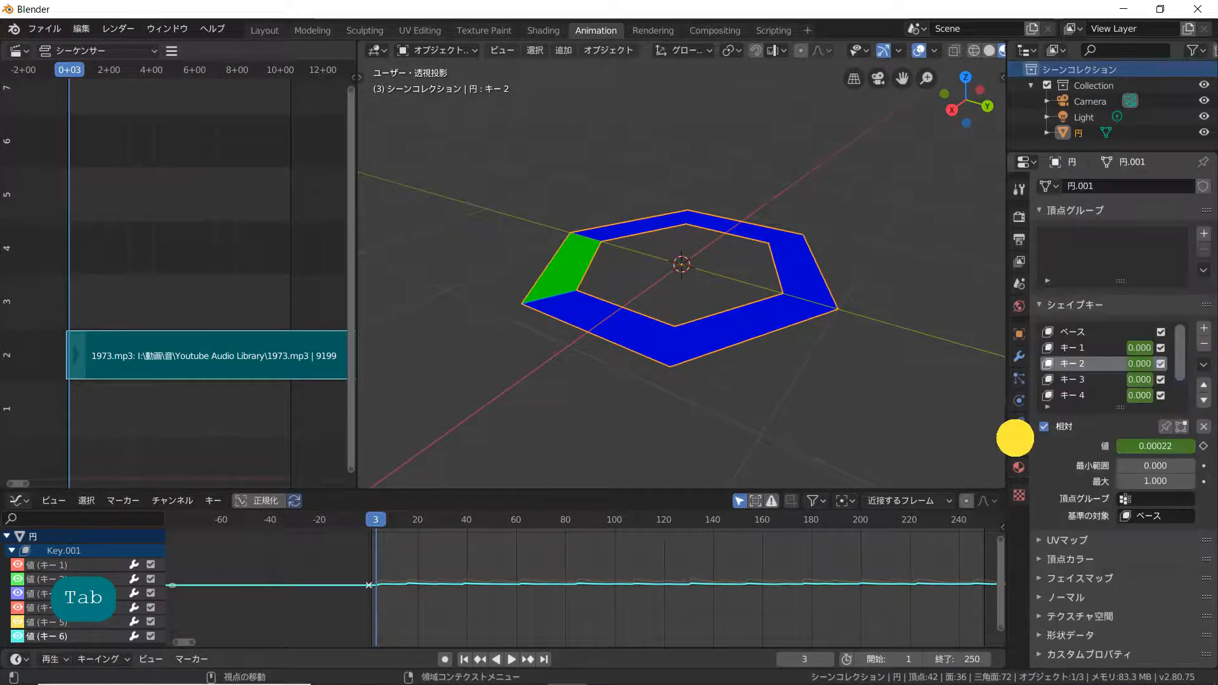
click(1067, 379)
key(Tab)
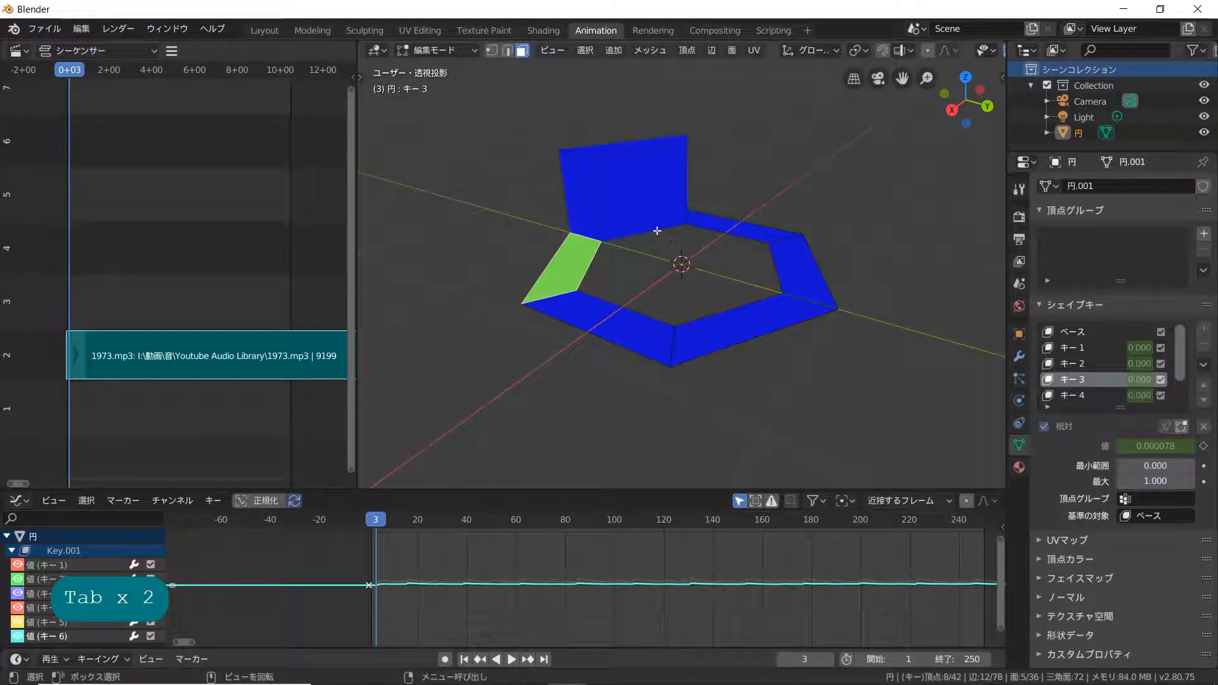
Select the side and top faces of the ring segment raised by shape key キー 3
key(alt)
alt+click(598, 199)
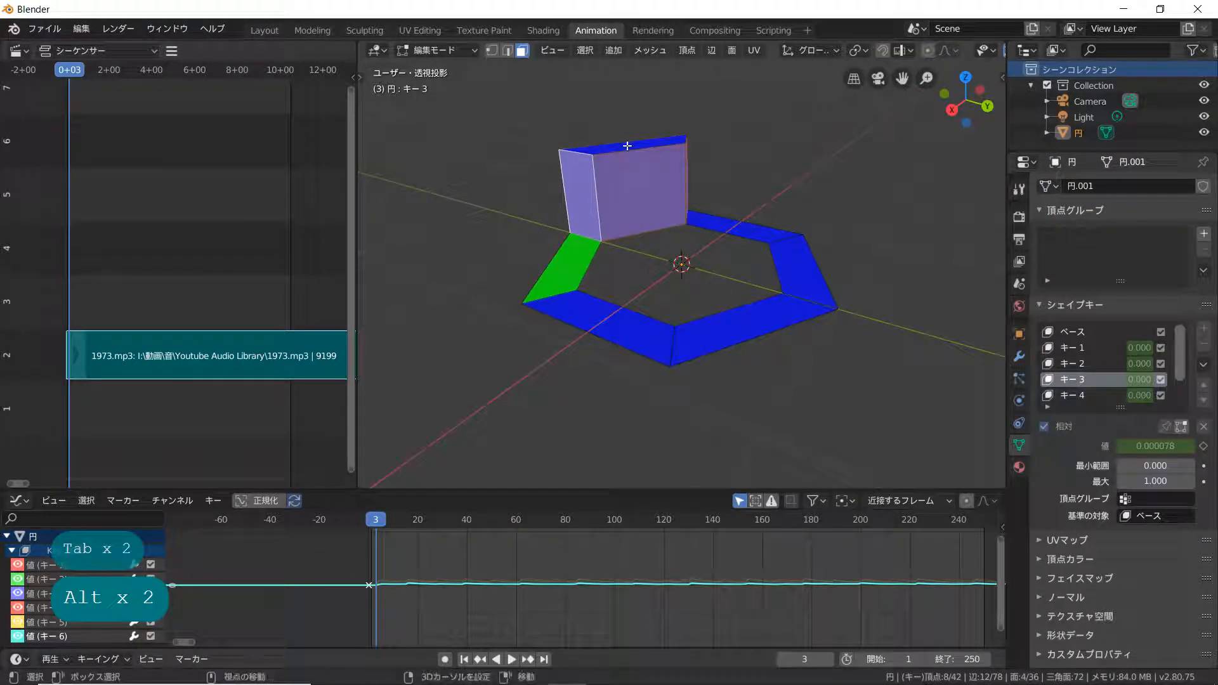
shift+click(633, 148)
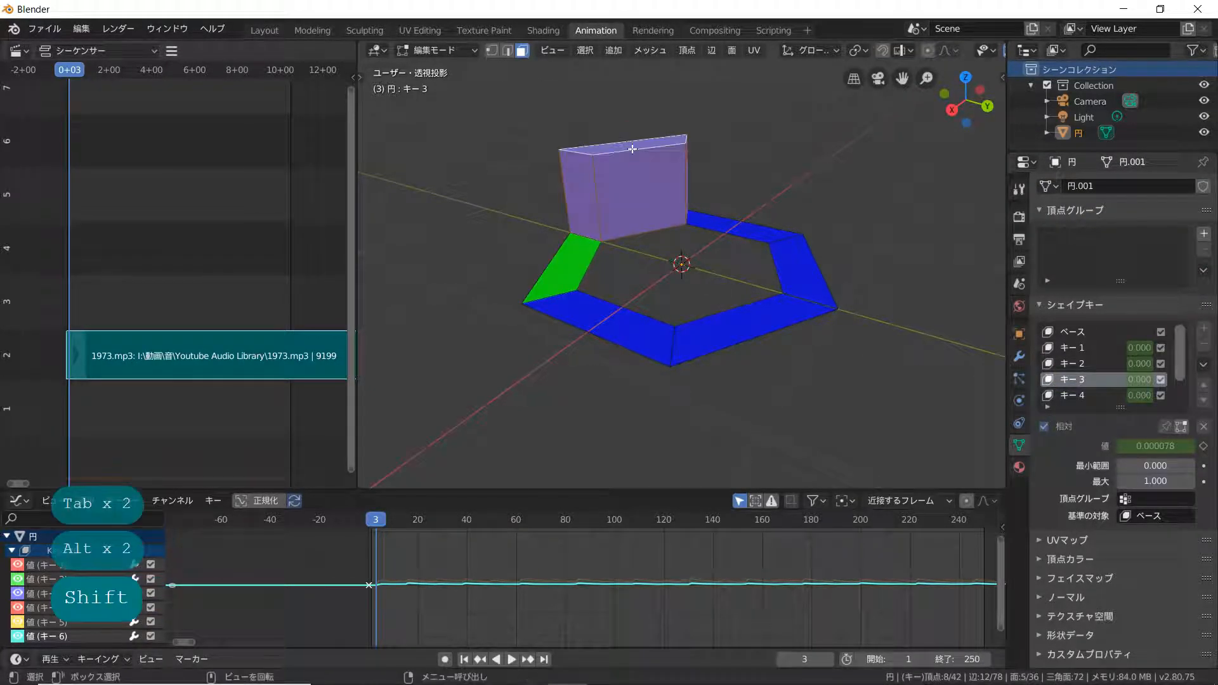
Add a third material slot, assign it to the selected キー 3 segment faces, and create a new material in it
click(1018, 468)
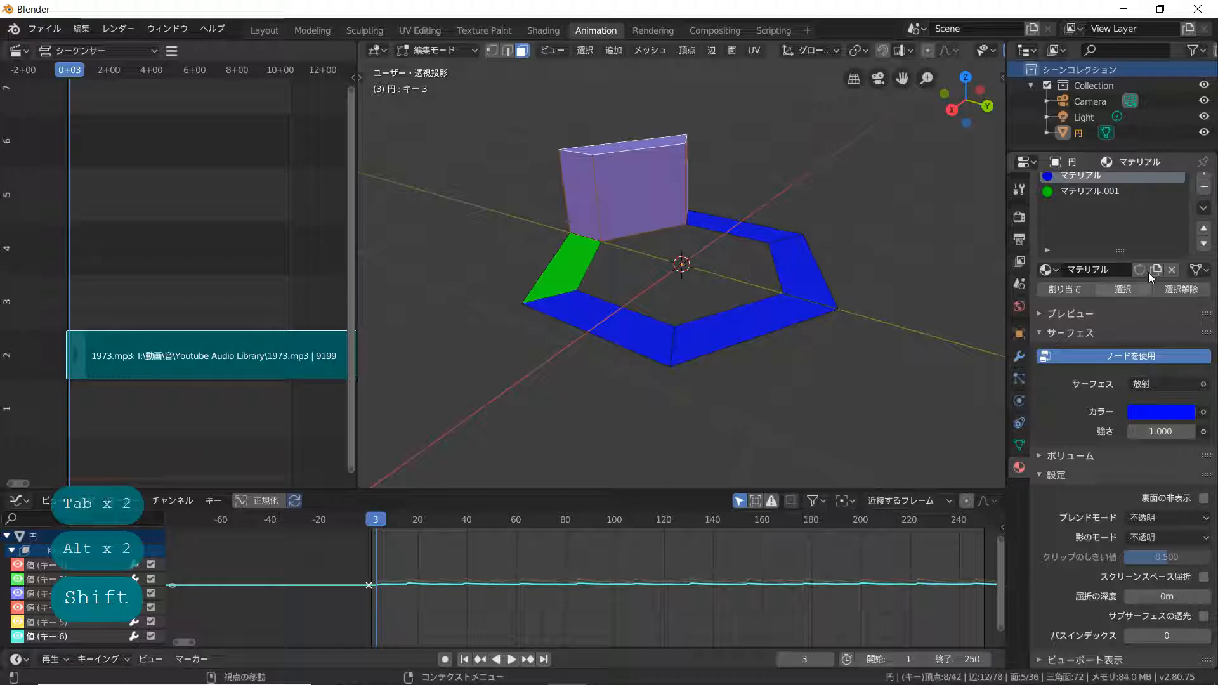
click(1201, 173)
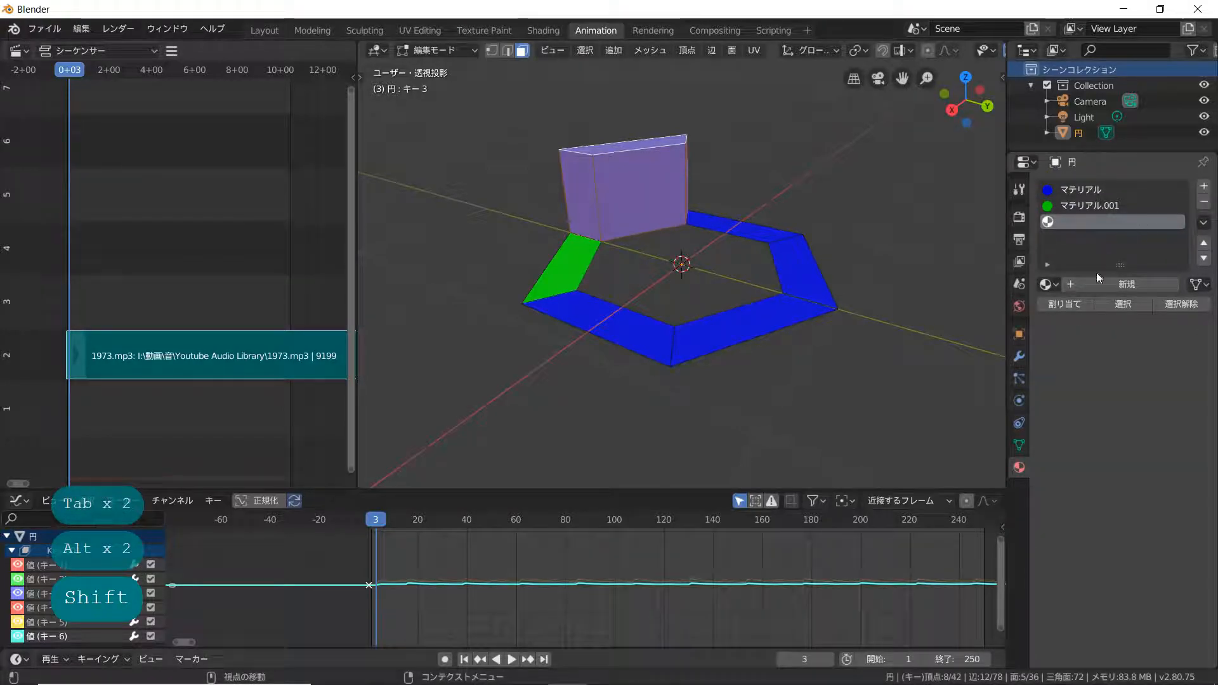
click(1074, 303)
click(1115, 282)
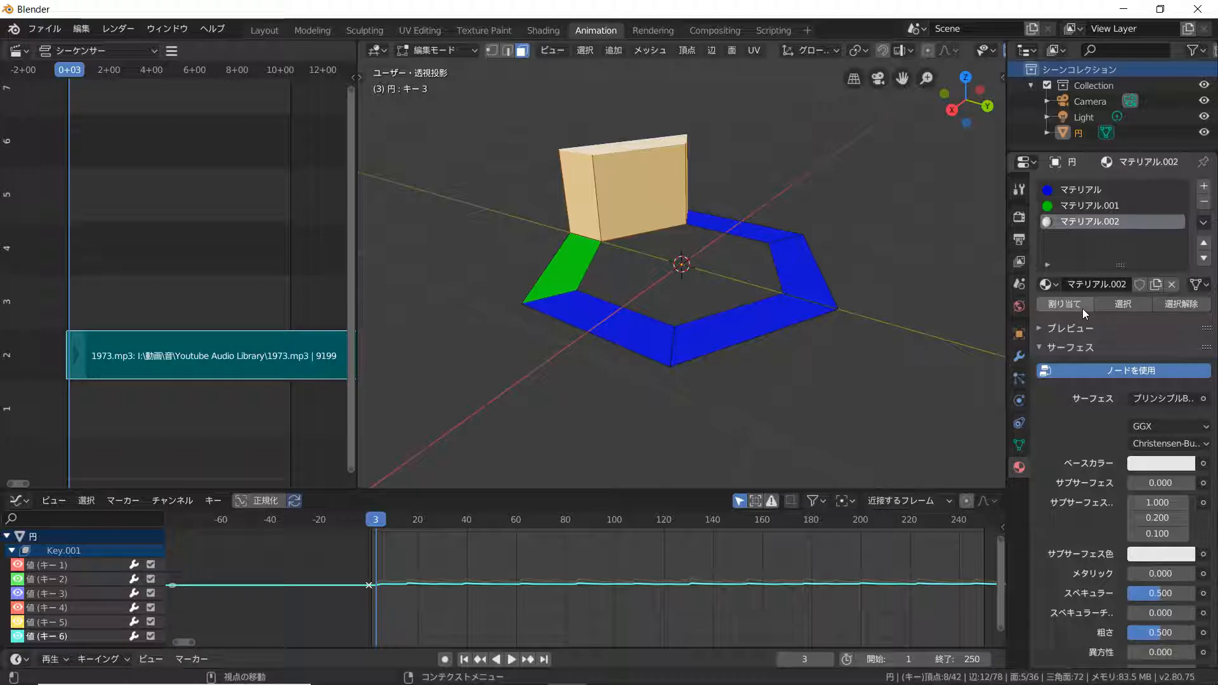
Set the surface of マテリアル.002 to 放射 (Emission), make its color pure red (R 1, G 0, B 0), and deselect the faces
click(1167, 399)
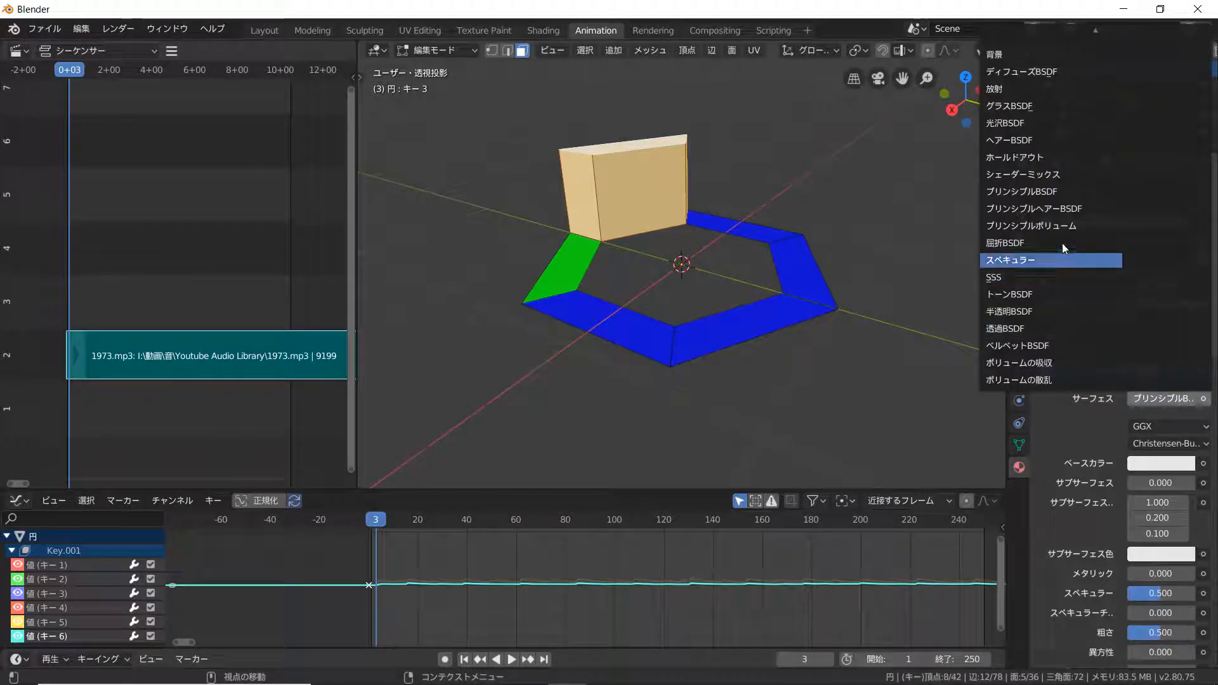
click(1007, 89)
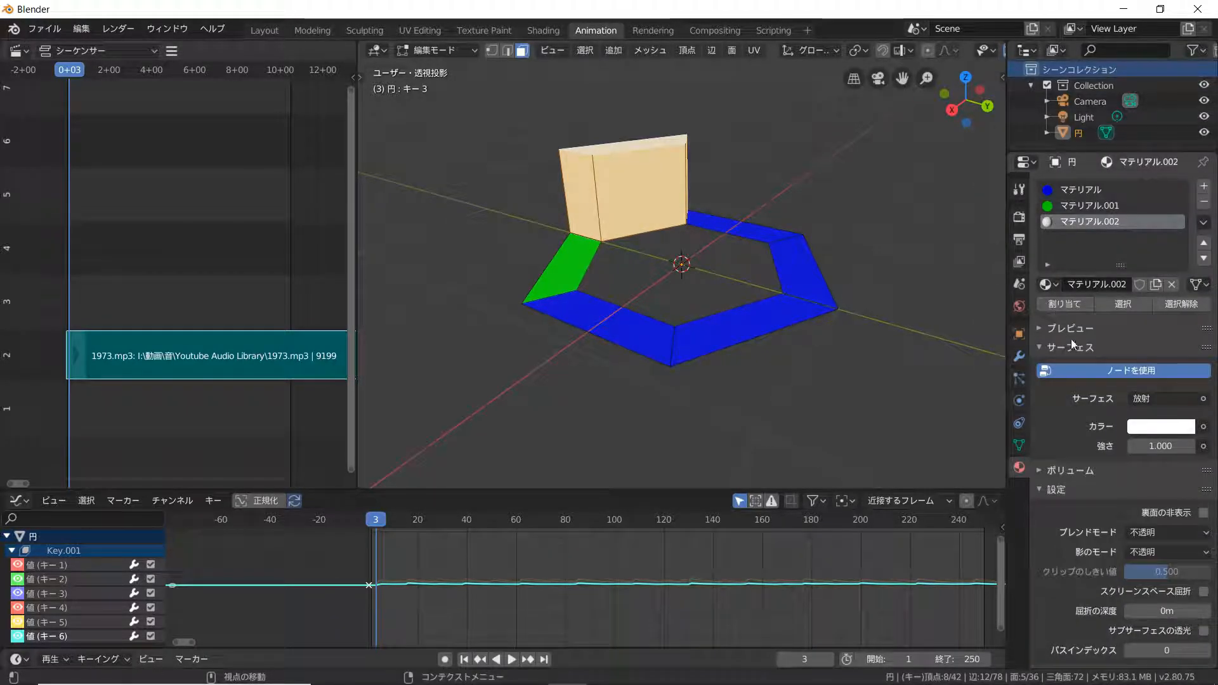
scroll(1082, 370, down, 1)
click(1142, 389)
drag(1119, 349, 878, 331)
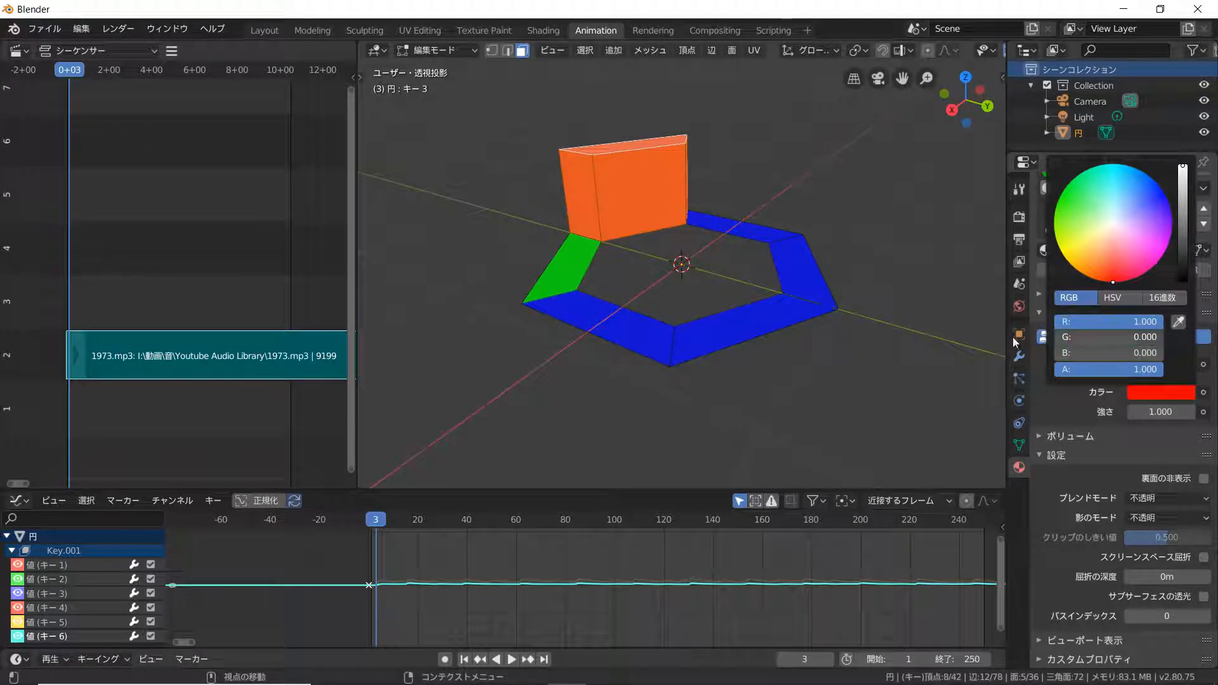
click(764, 356)
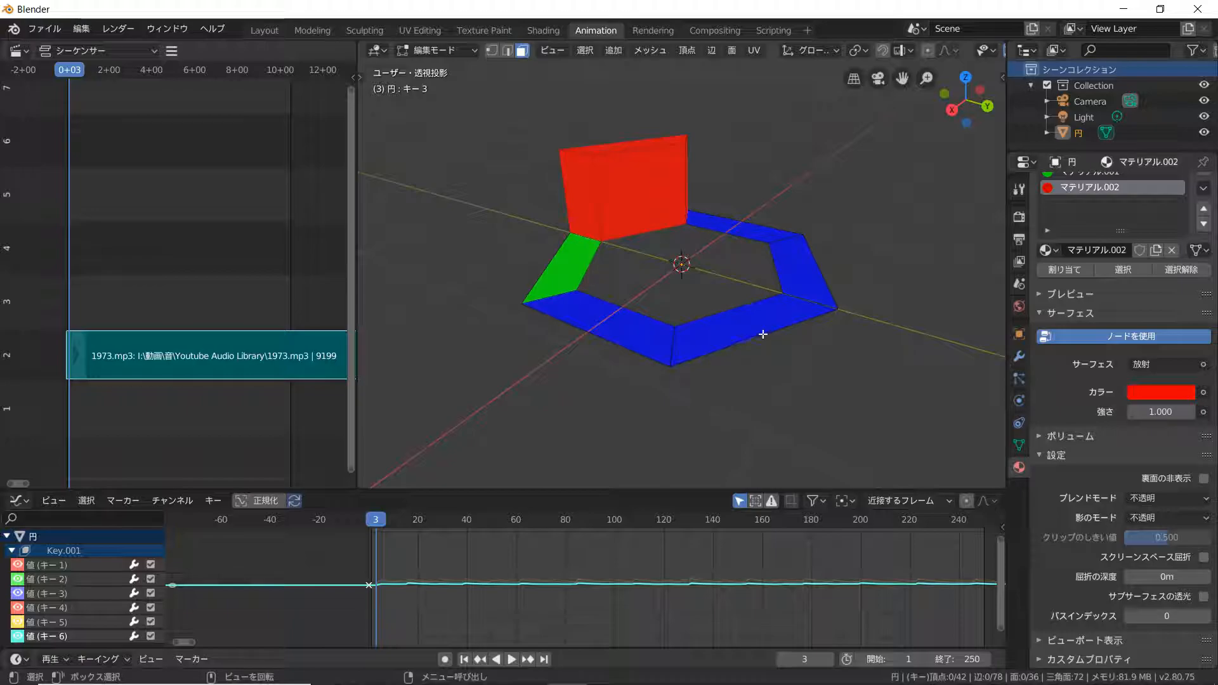
Switch the active shape key to キー 4 while staying in Edit Mode
click(1019, 446)
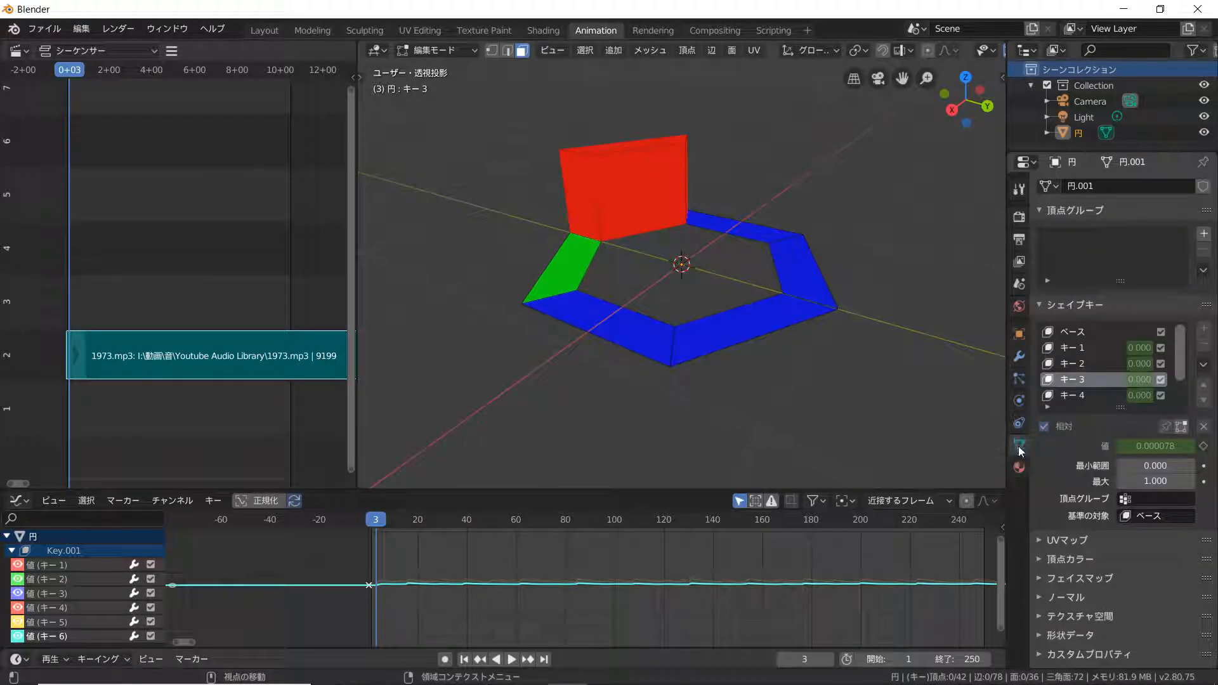
click(787, 323)
click(1075, 393)
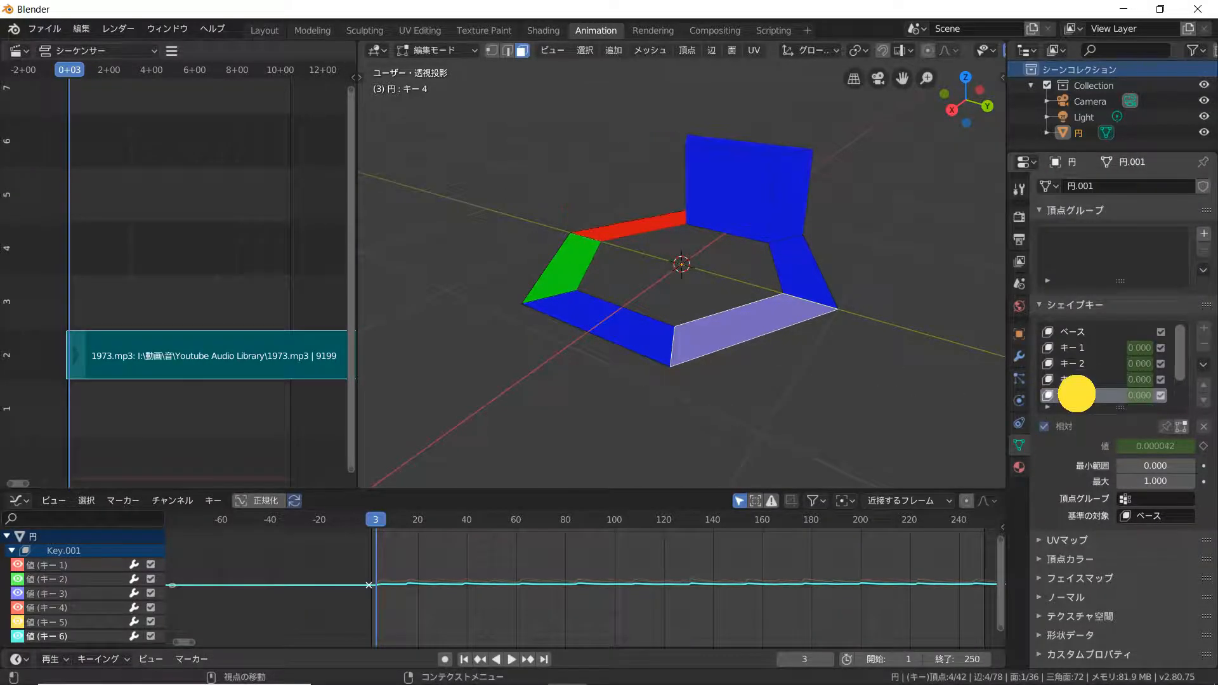
Select the side and top faces of the ring segment raised by shape key キー 4
middle_drag(828, 312, 631, 190)
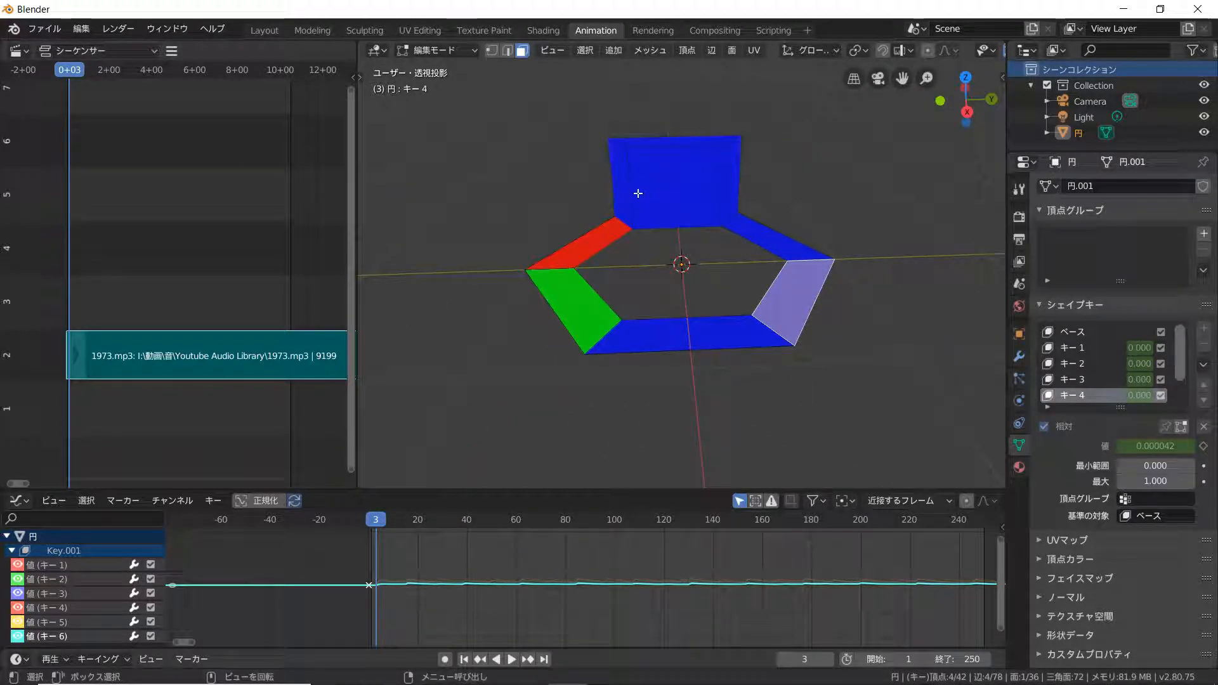
key(super)
key(super)
key(super)
key(super)
key(super)
key(super)
key(super)
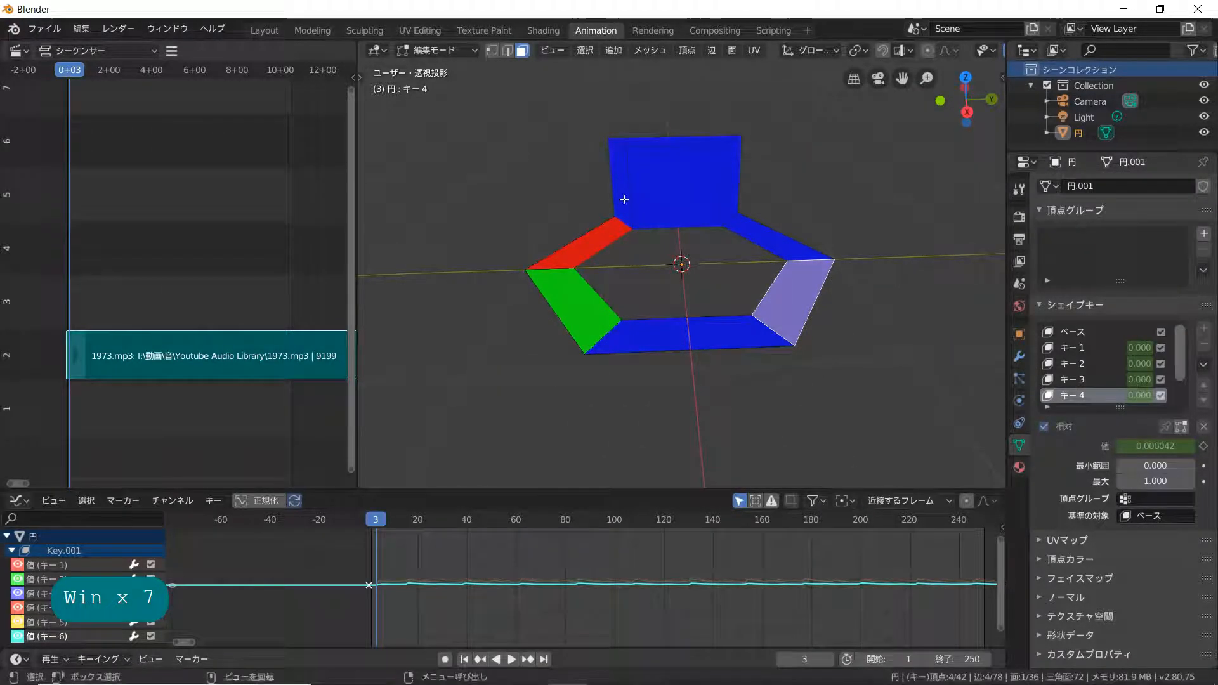
alt+click(659, 145)
alt+shift+click(654, 156)
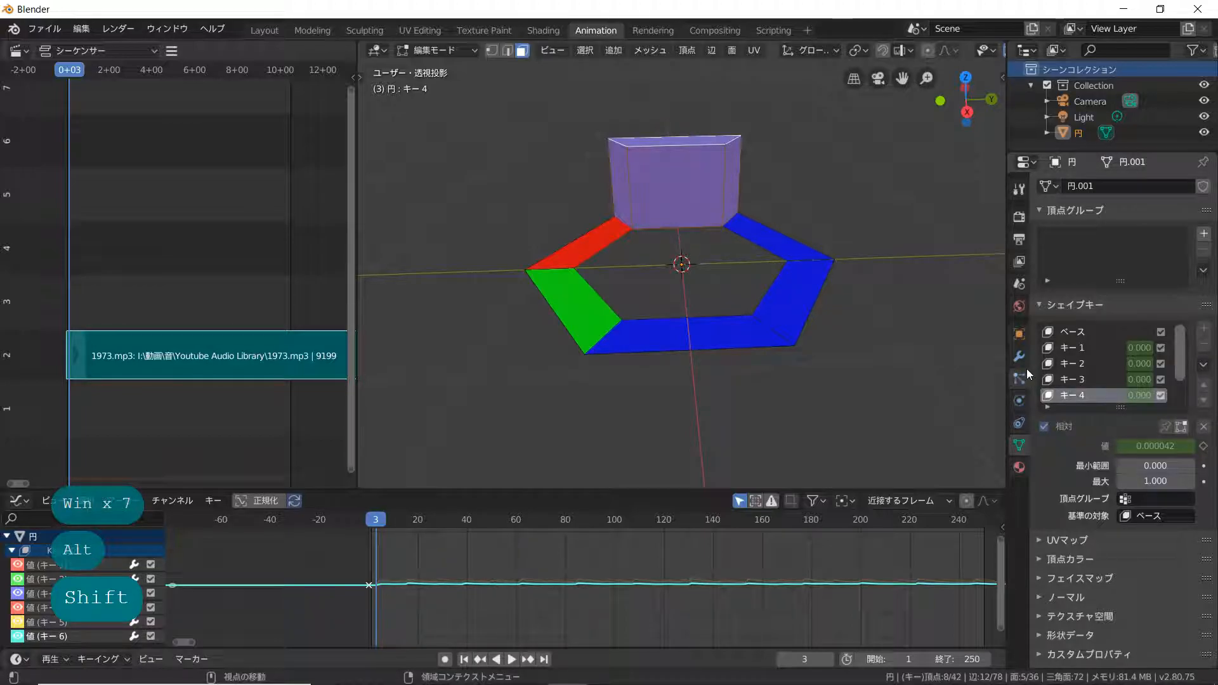
Add a fourth material slot, assign it to the selected キー 4 segment faces, and create a new material in it
click(1019, 467)
scroll(1092, 300, up, 3)
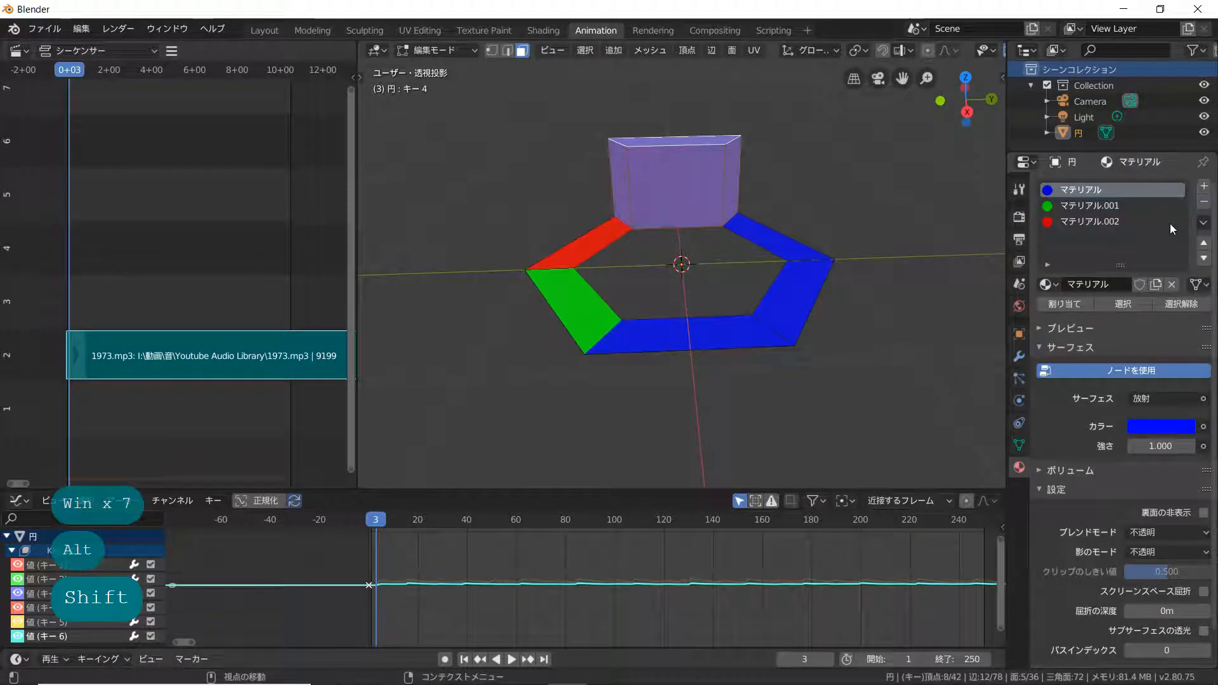
click(1203, 189)
click(1070, 304)
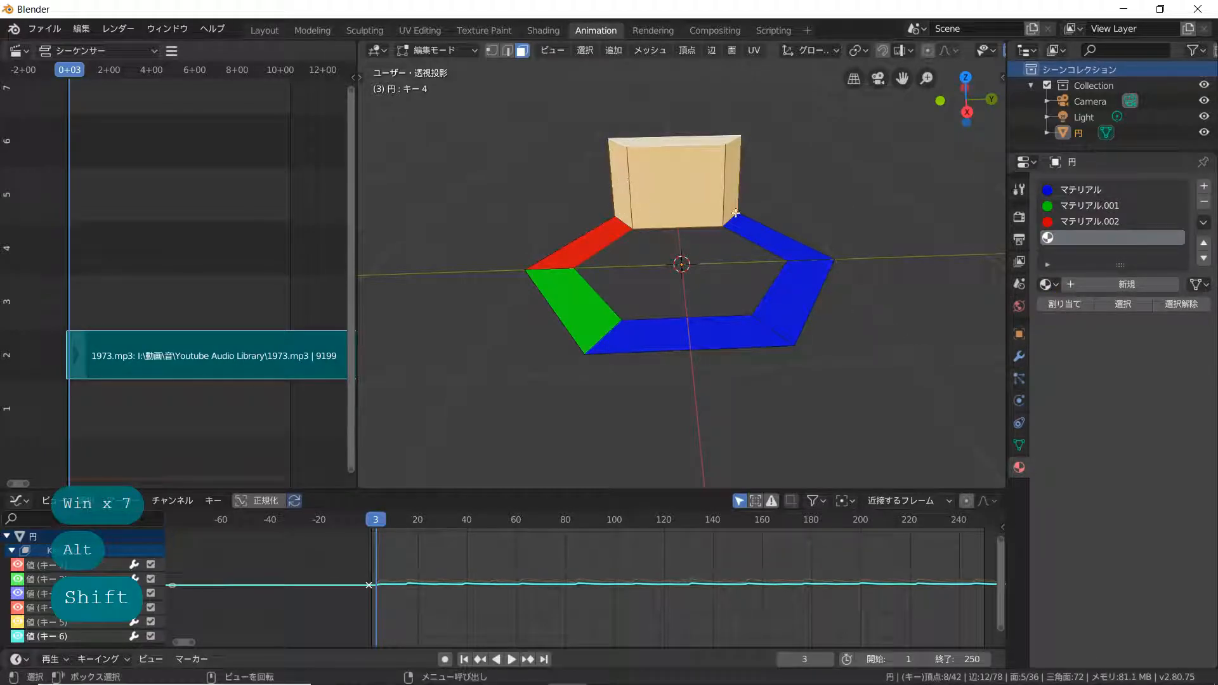
click(1123, 284)
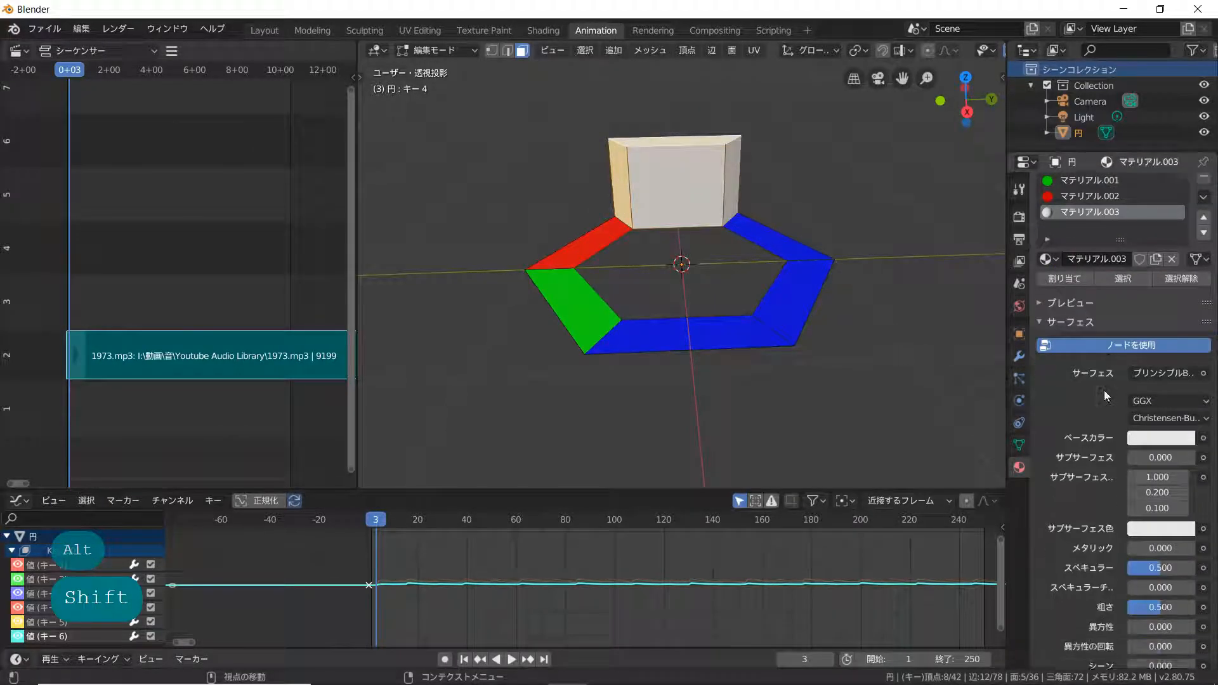
Set the surface of マテリアル.003 to 放射 (Emission) and make its color yellow by reducing blue to 0
click(1156, 323)
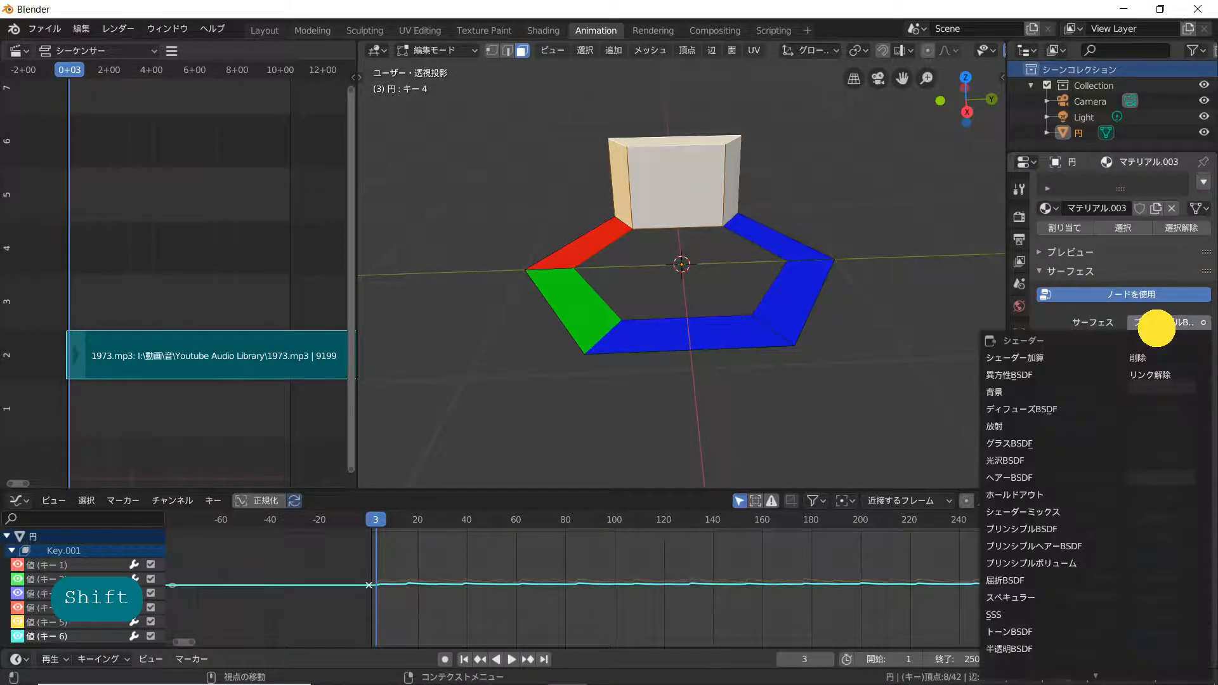
click(1015, 426)
middle_drag(844, 311, 879, 295)
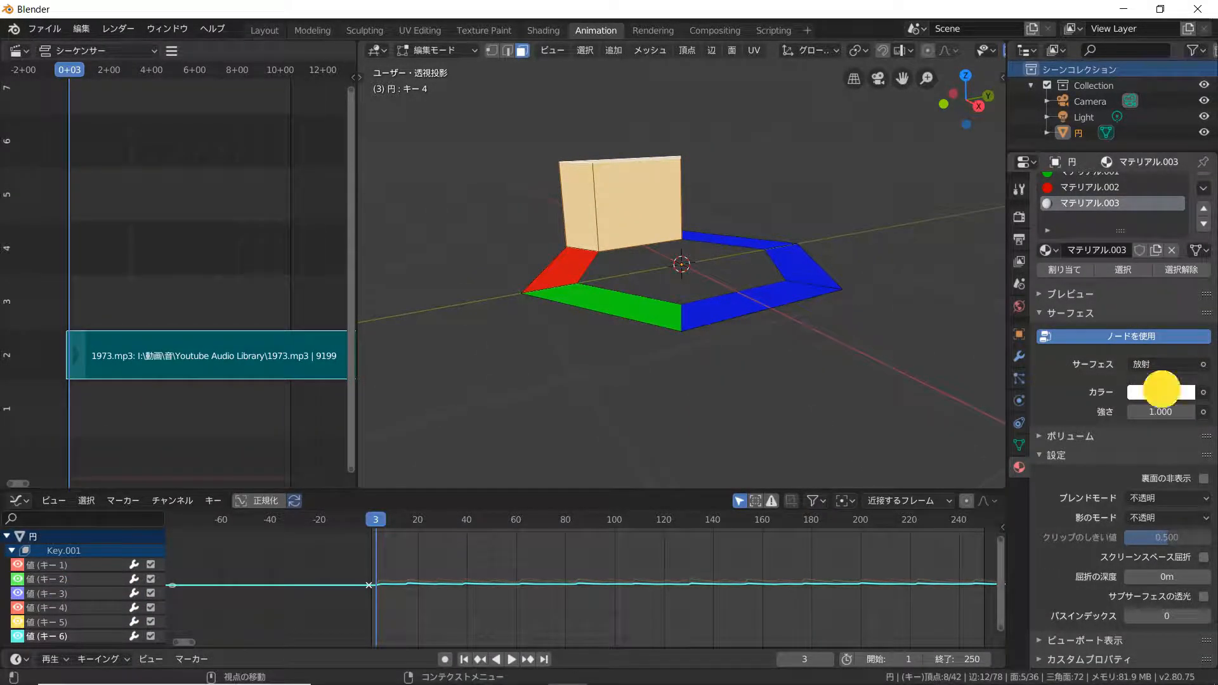
click(1161, 392)
drag(1113, 349, 1028, 350)
Leave Edit Mode, activate shape key キー 5, and return the ring to Edit Mode
mouse_move(781, 319)
middle_down()
mouse_move(783, 346)
mouse_move(760, 381)
mouse_move(806, 315)
mouse_move(795, 310)
middle_up()
key(Tab)
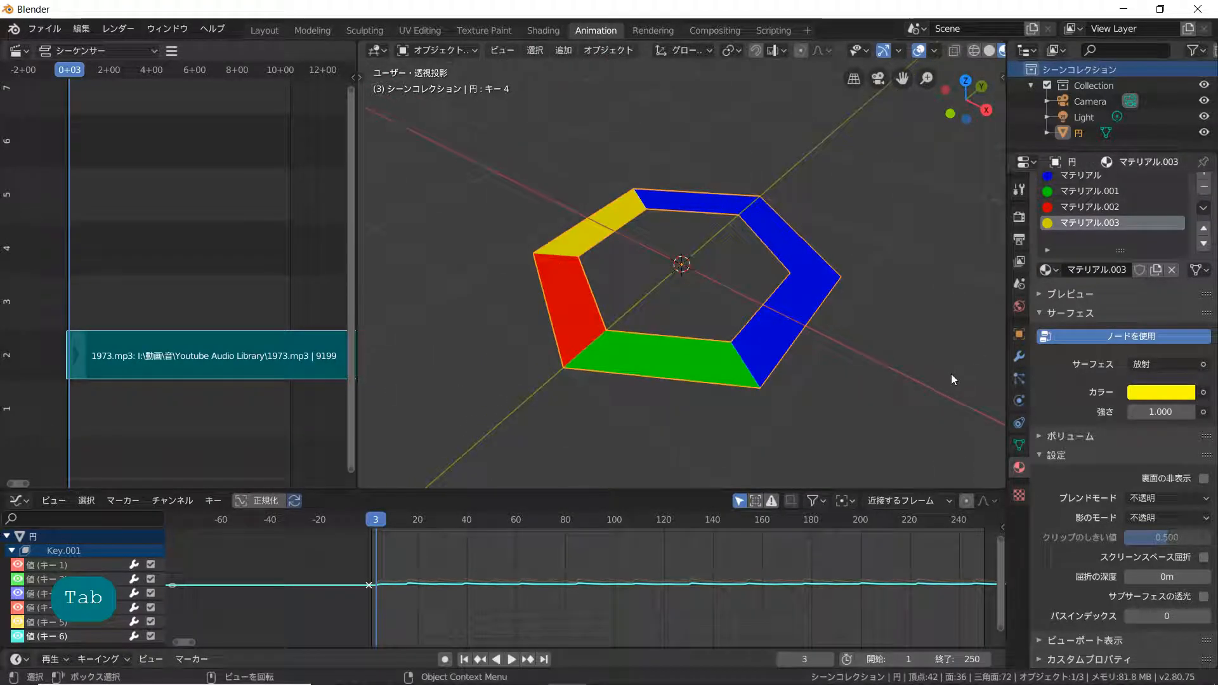
click(1019, 446)
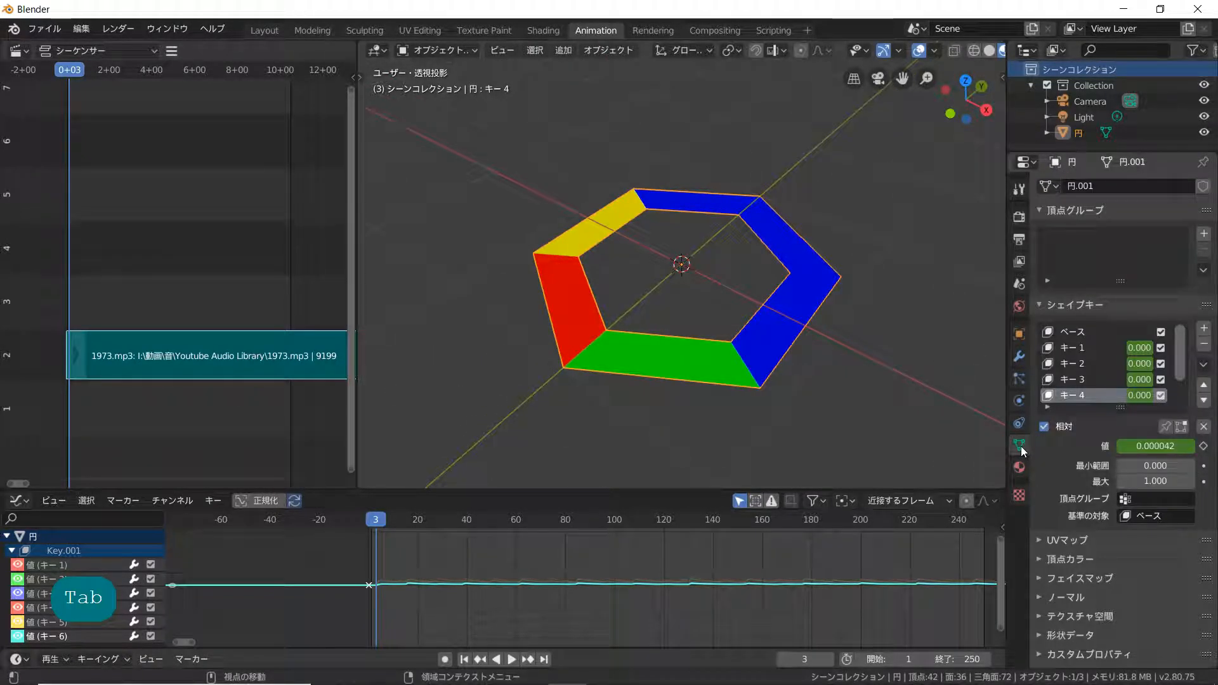
scroll(1098, 366, down, 2)
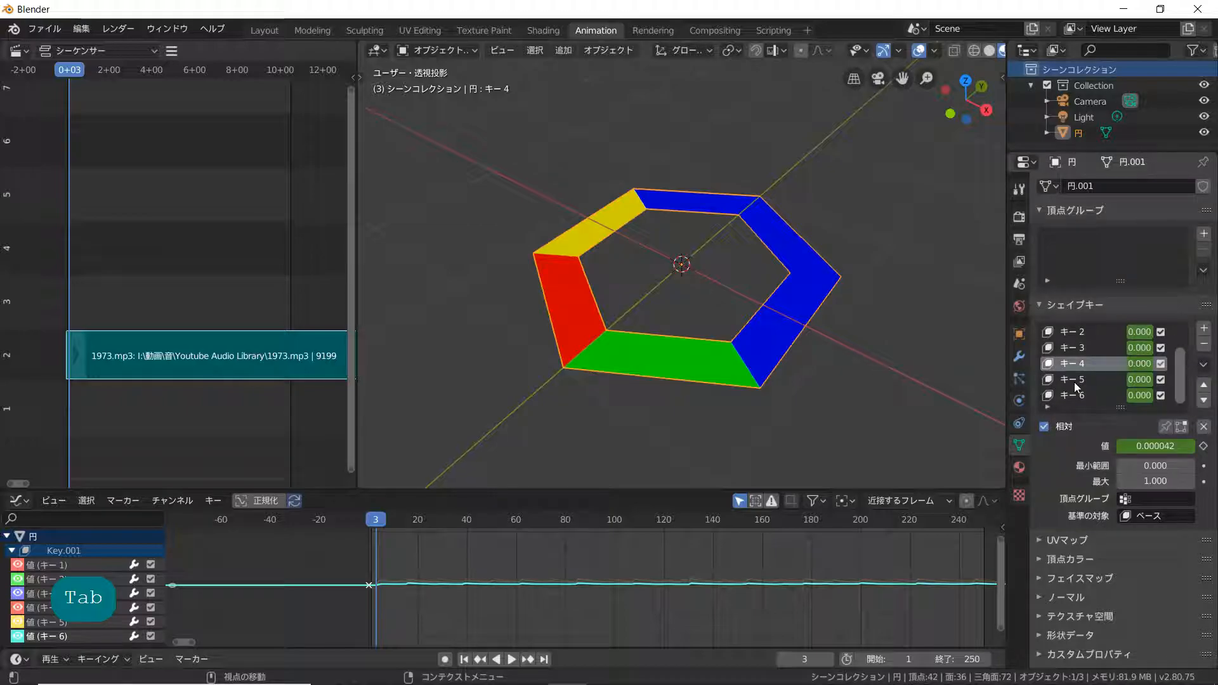
click(1075, 381)
key(Tab)
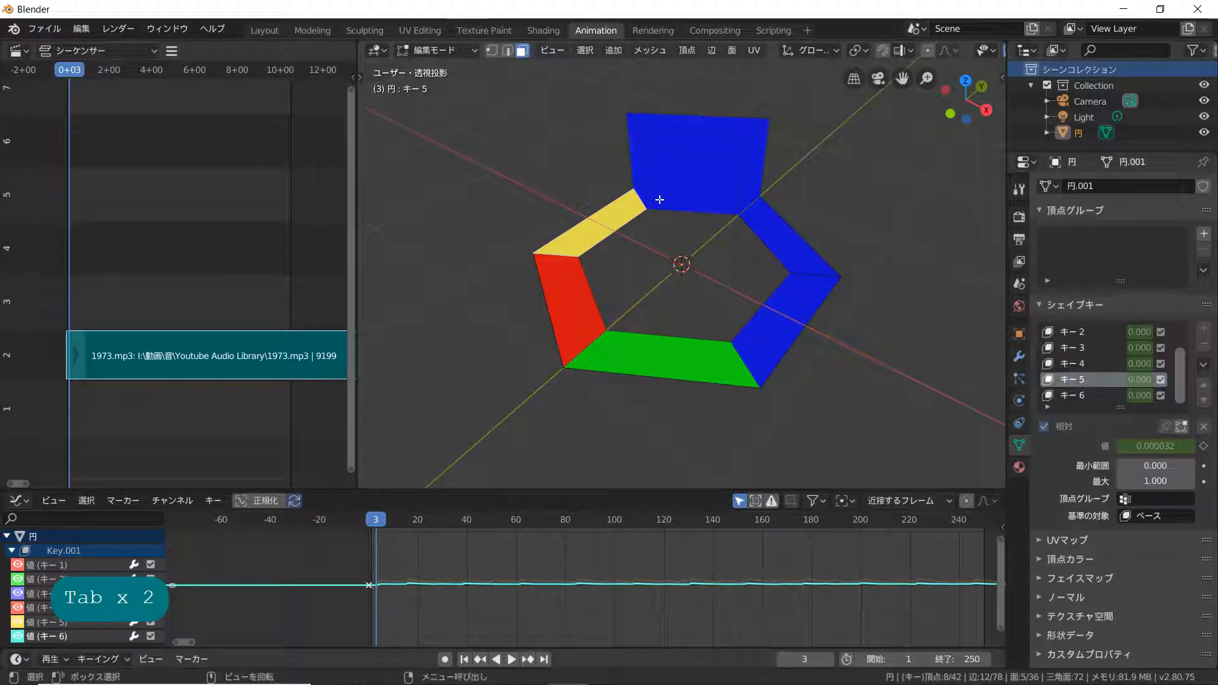
Select the side and top faces of the ring segment raised by shape key キー 5
key(super)
key(super)
key(super)
key(super)
key(super)
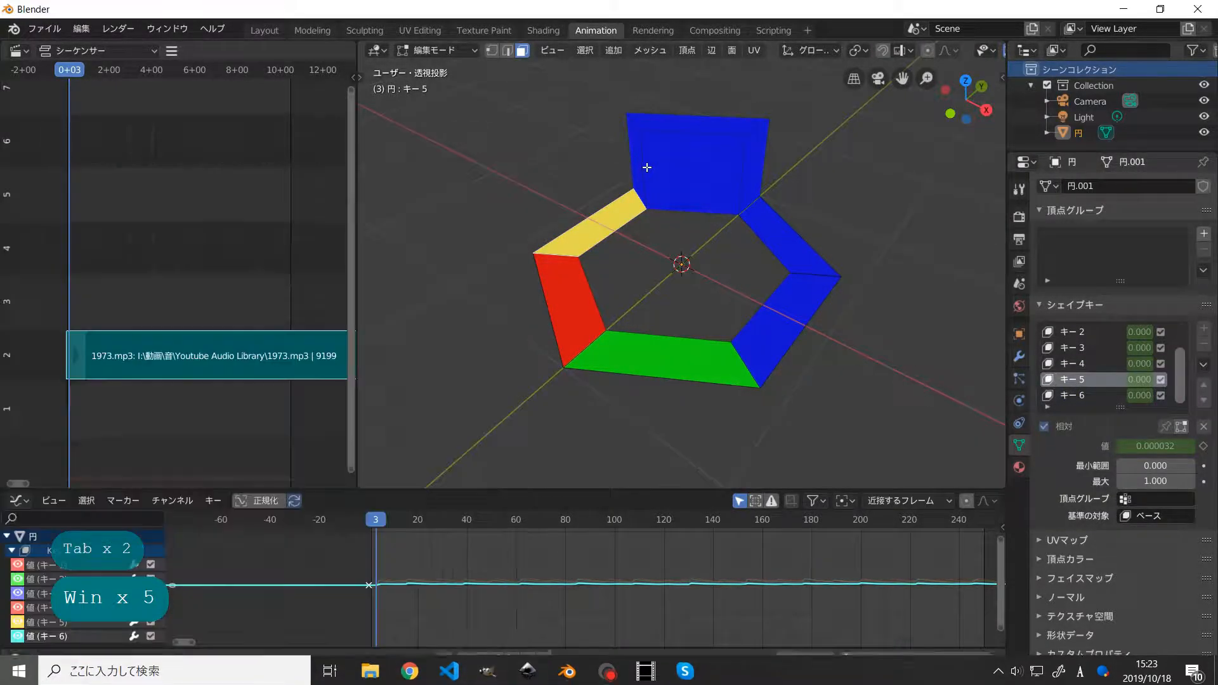
alt+click(641, 167)
alt+click(675, 122)
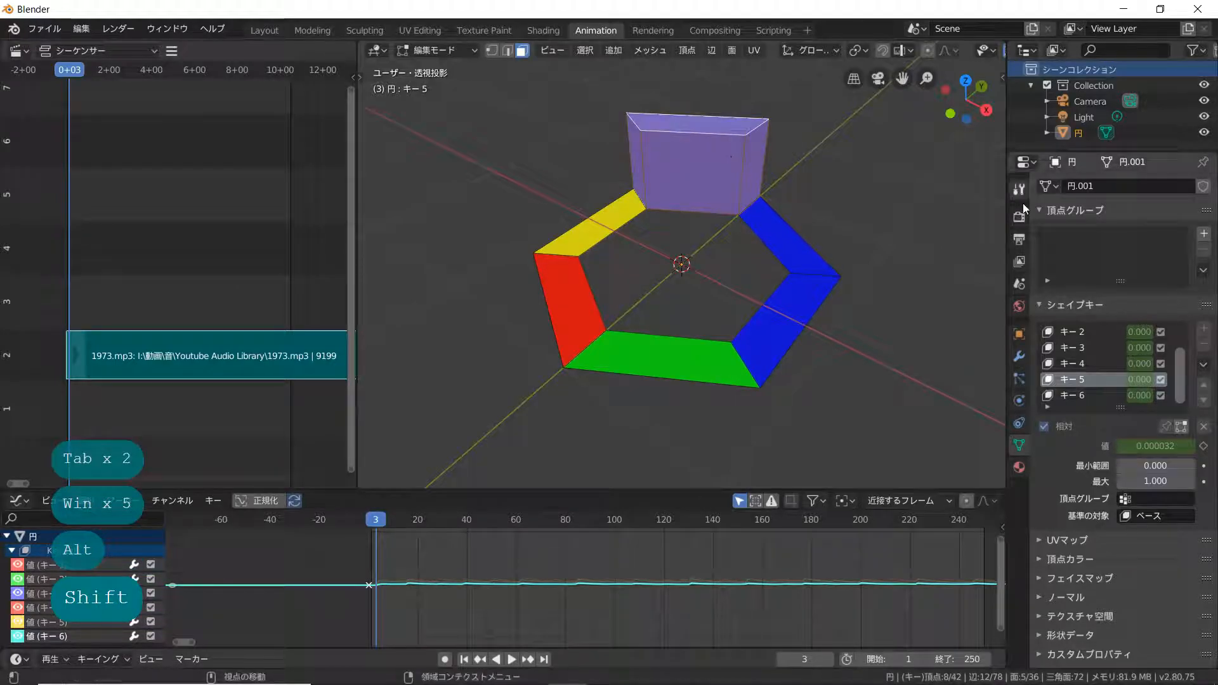
Add a fifth material slot, create a new material in it, and assign it to the selected キー 5 segment faces
click(1020, 467)
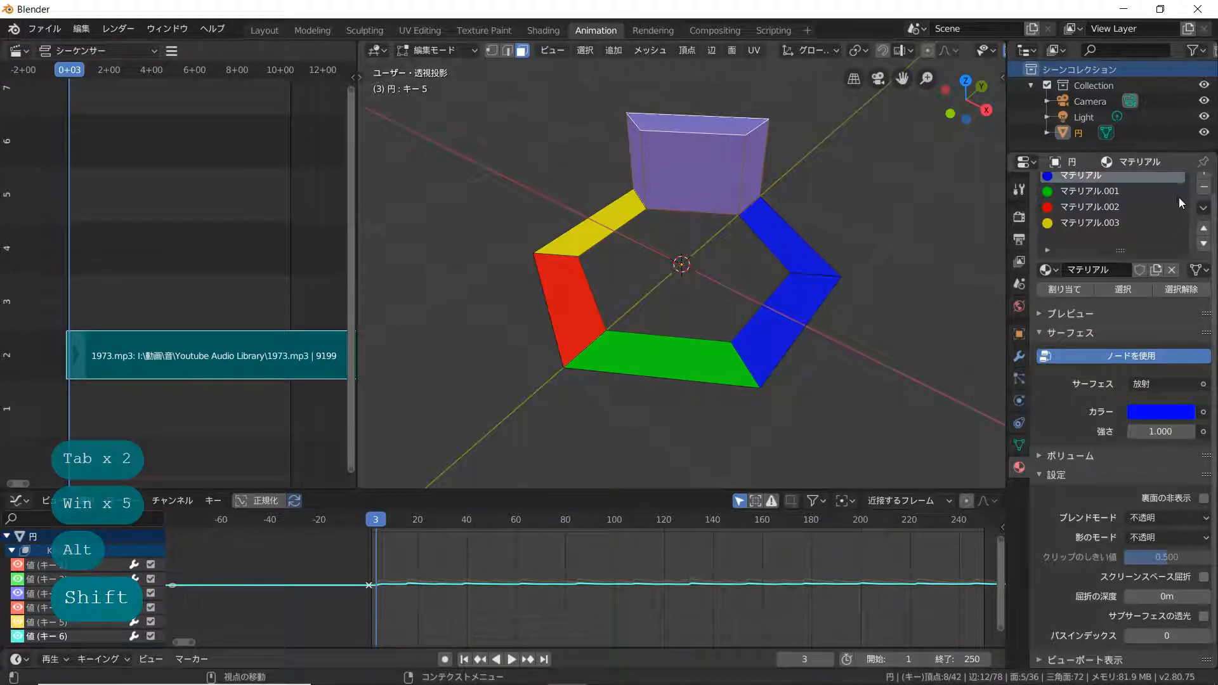
click(1204, 186)
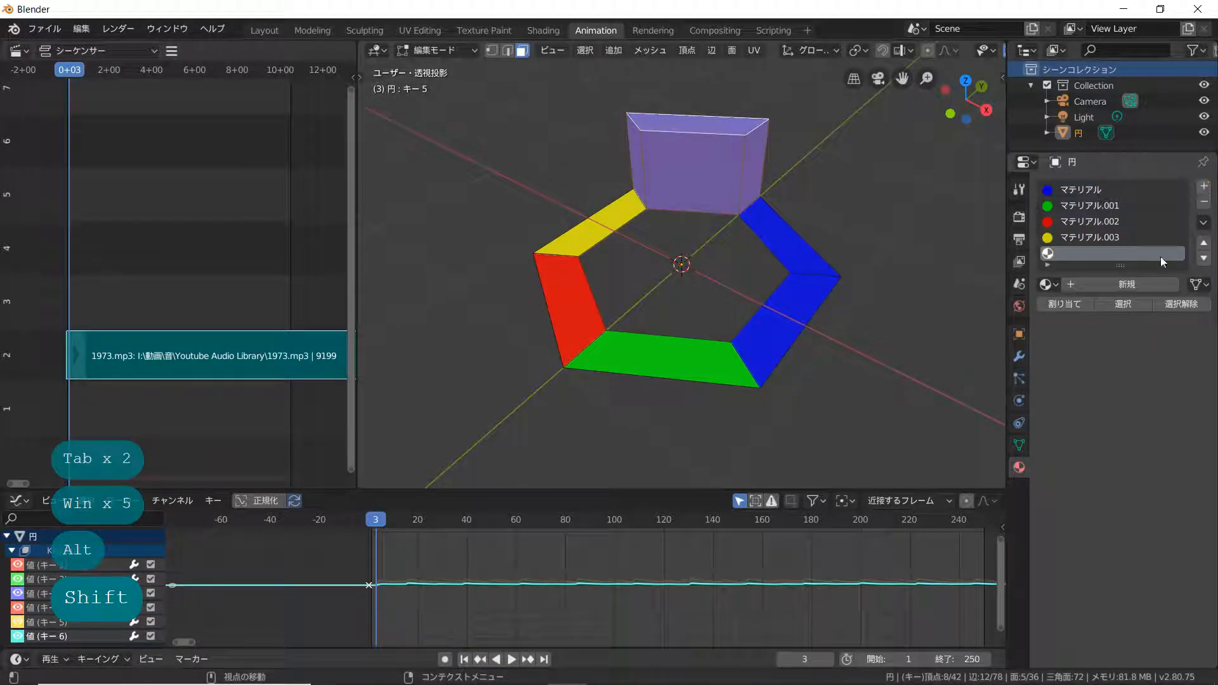
click(1090, 287)
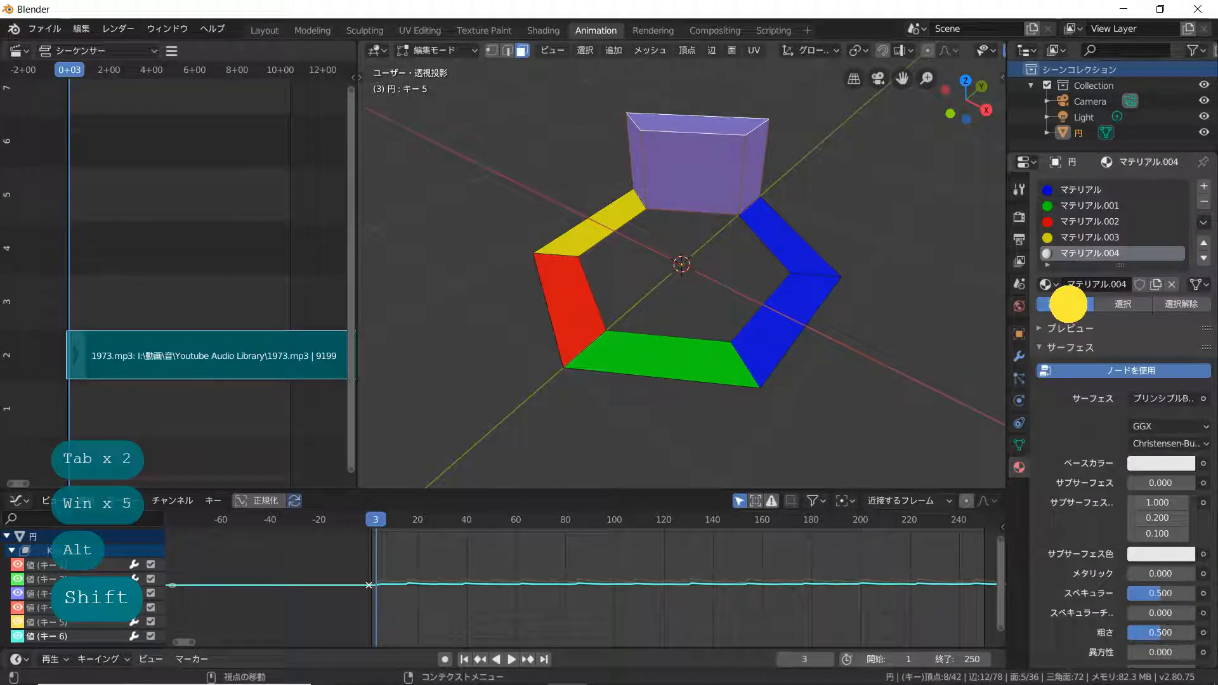
click(1069, 304)
Set the surface of マテリアル.004 to 放射 (Emission) and make its color cyan with red 0, green 1 and blue 1
scroll(1068, 356, down, 4)
click(1141, 297)
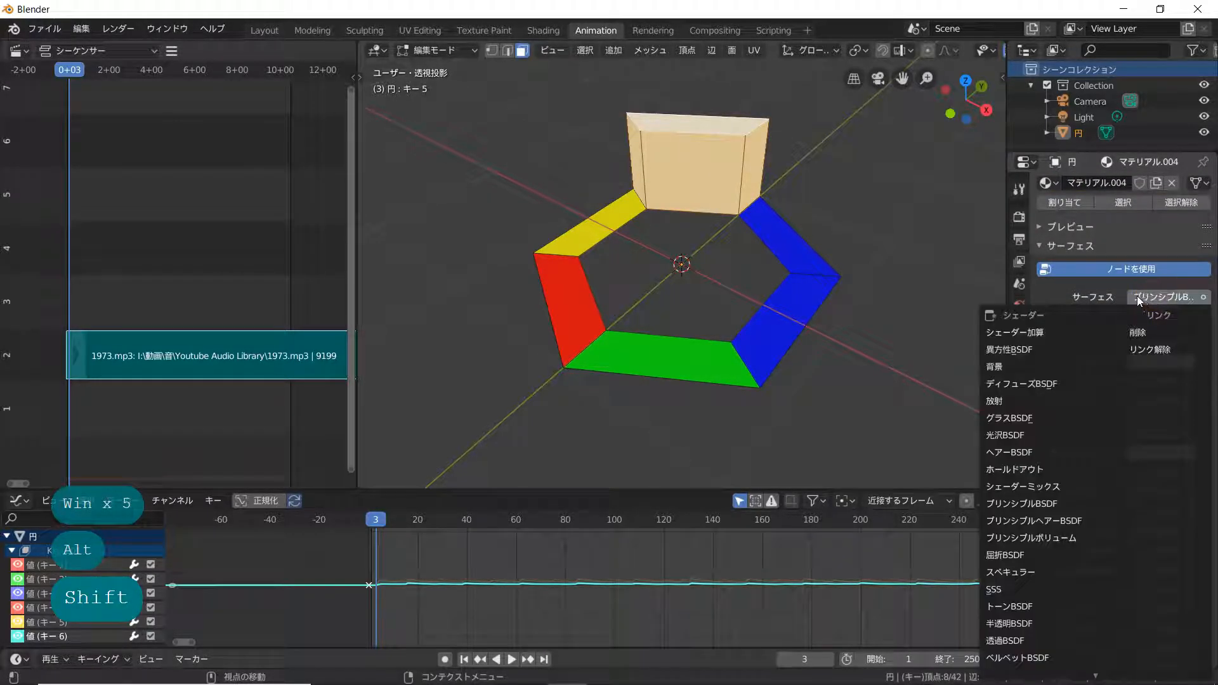
click(1011, 394)
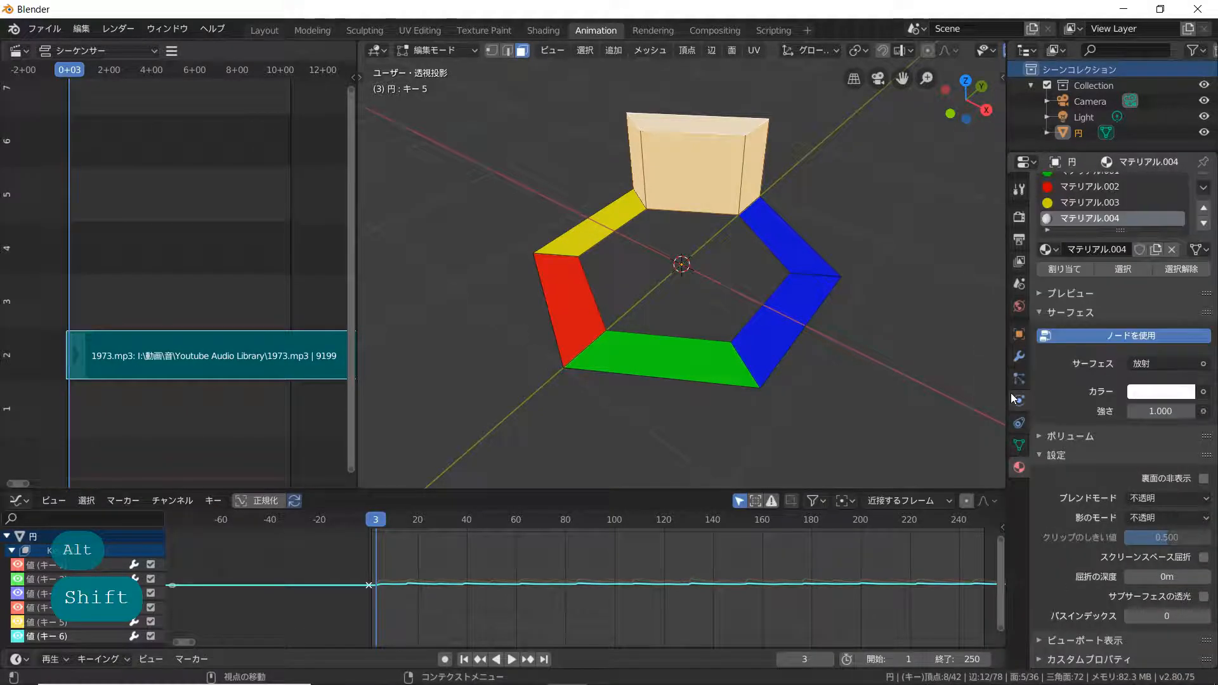
click(1142, 390)
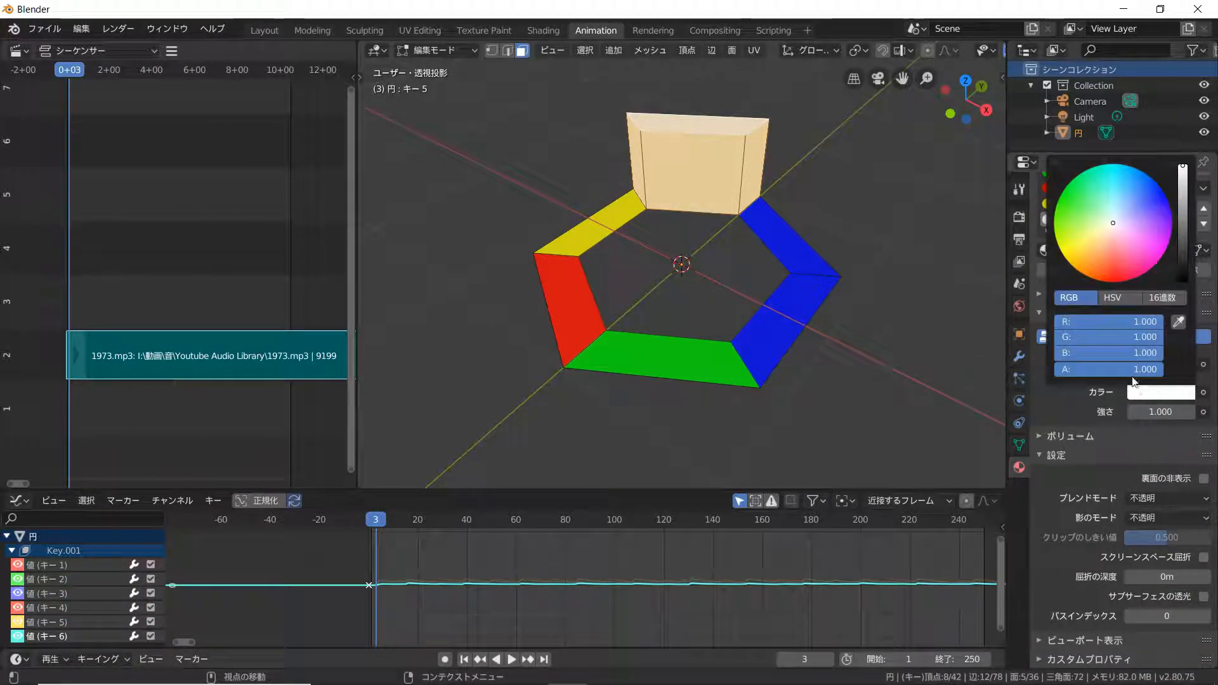
drag(1132, 350, 1051, 352)
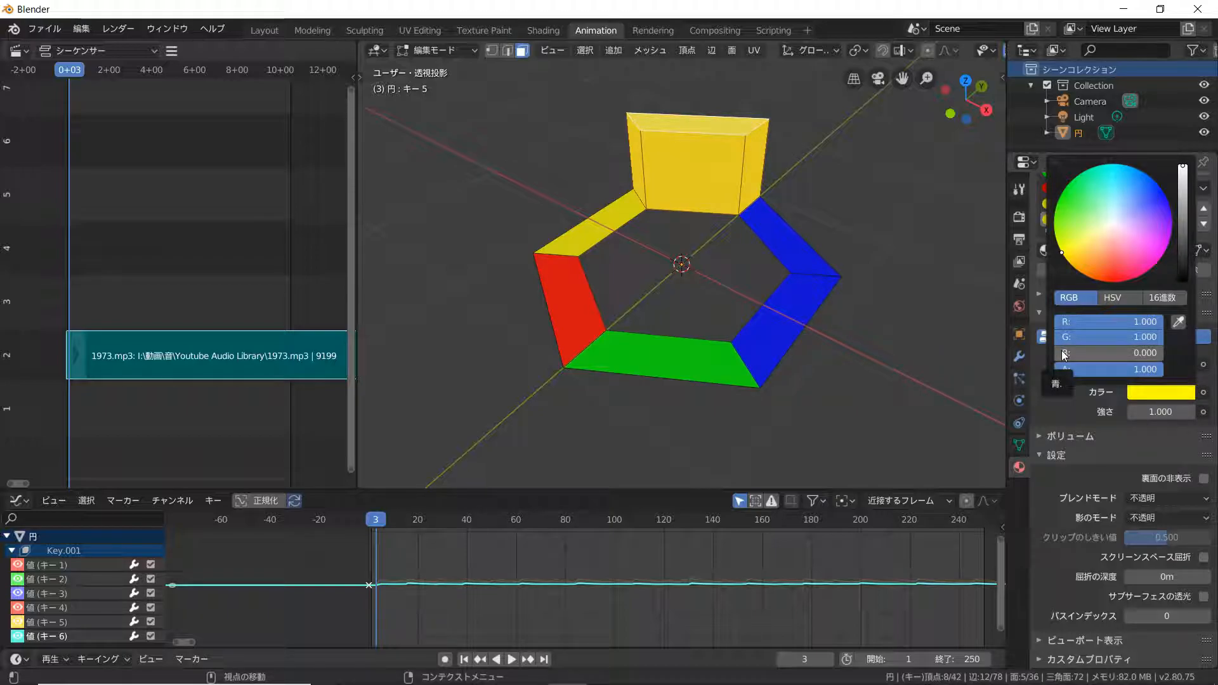
click(1156, 392)
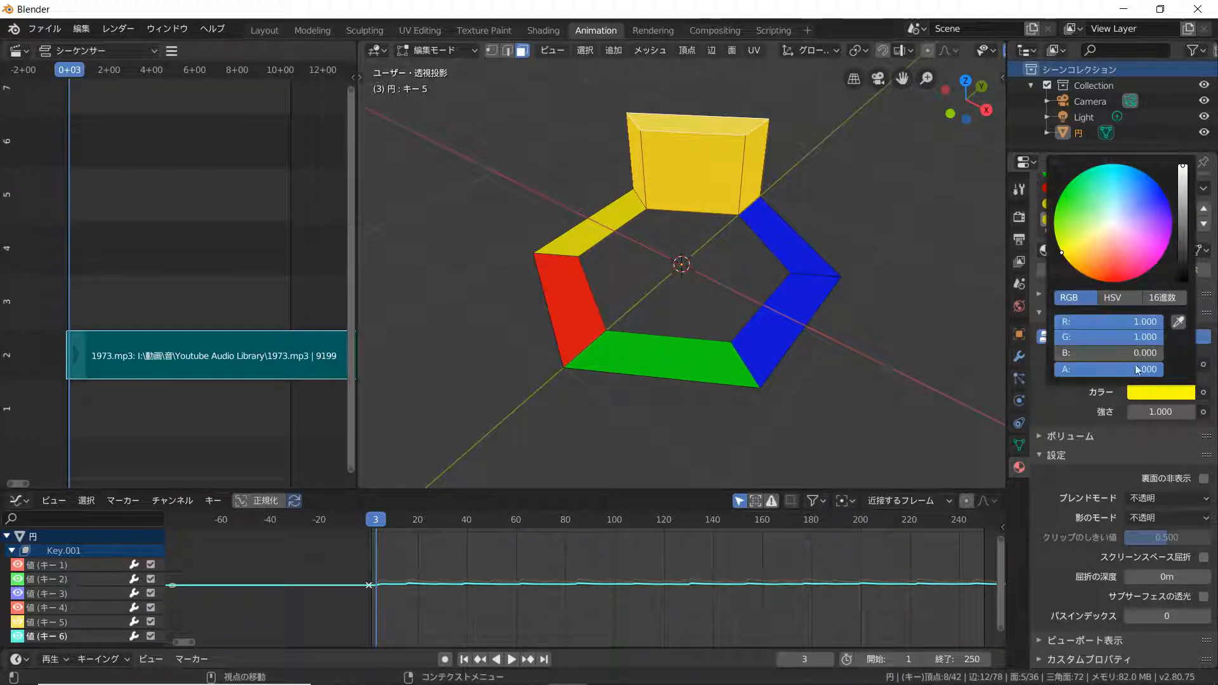
drag(1142, 353, 851, 318)
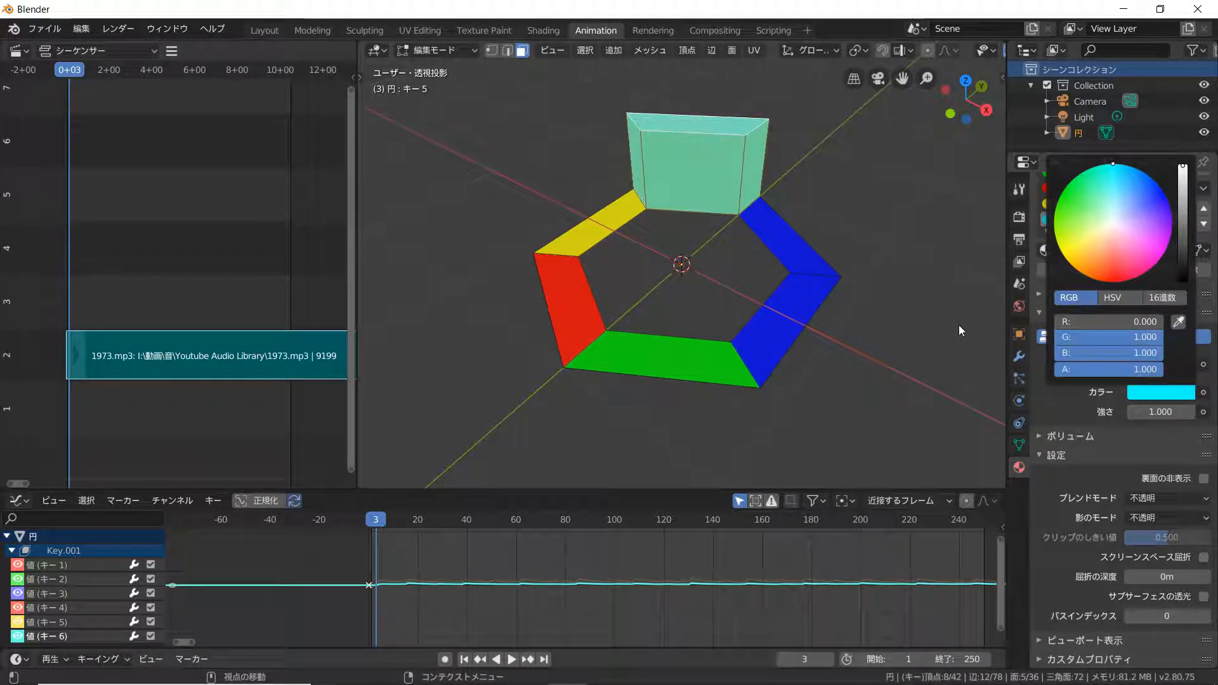
middle_drag(735, 320, 775, 291)
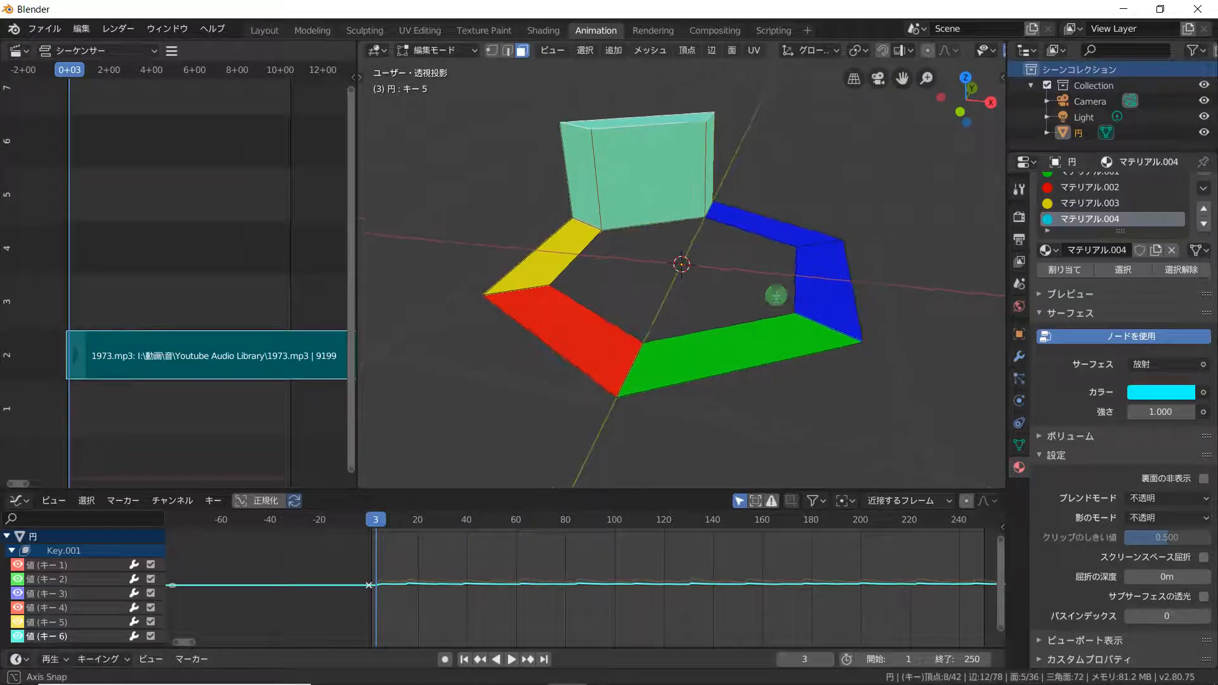
key(ctrl+z)
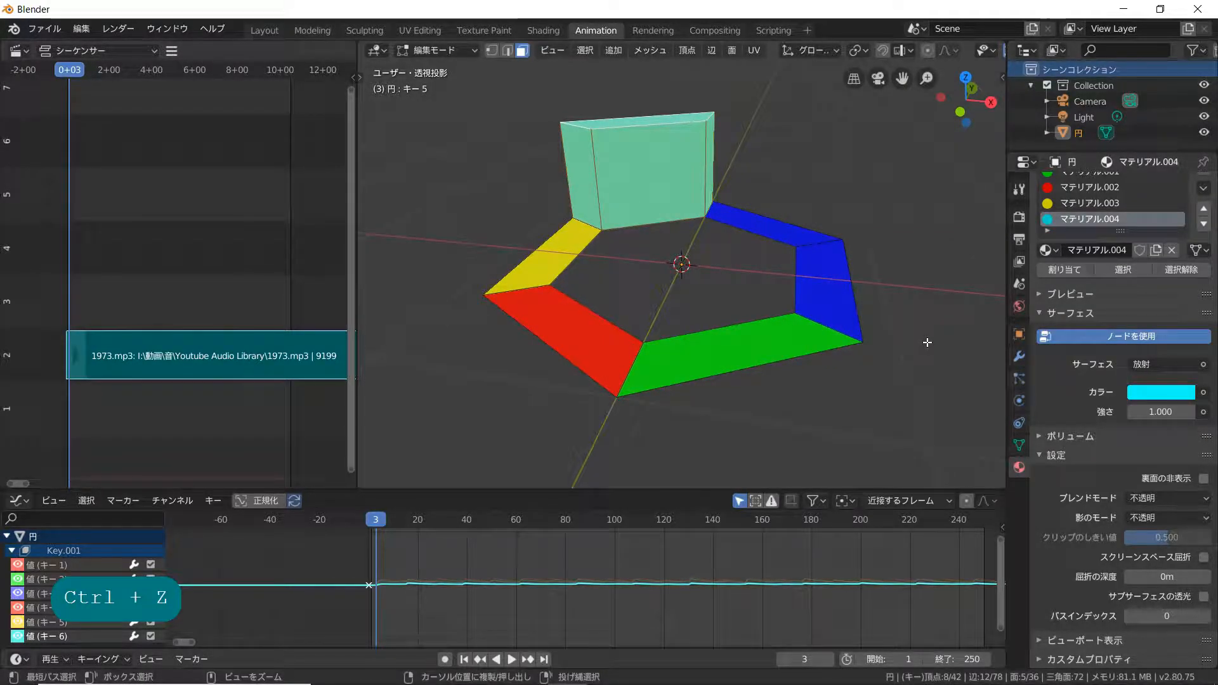
Activate shape key キー 6 outside Edit Mode, then select the side and top faces of its raised segment in Edit Mode
key(Tab)
middle_drag(825, 280, 880, 302)
scroll(880, 302, up, 3)
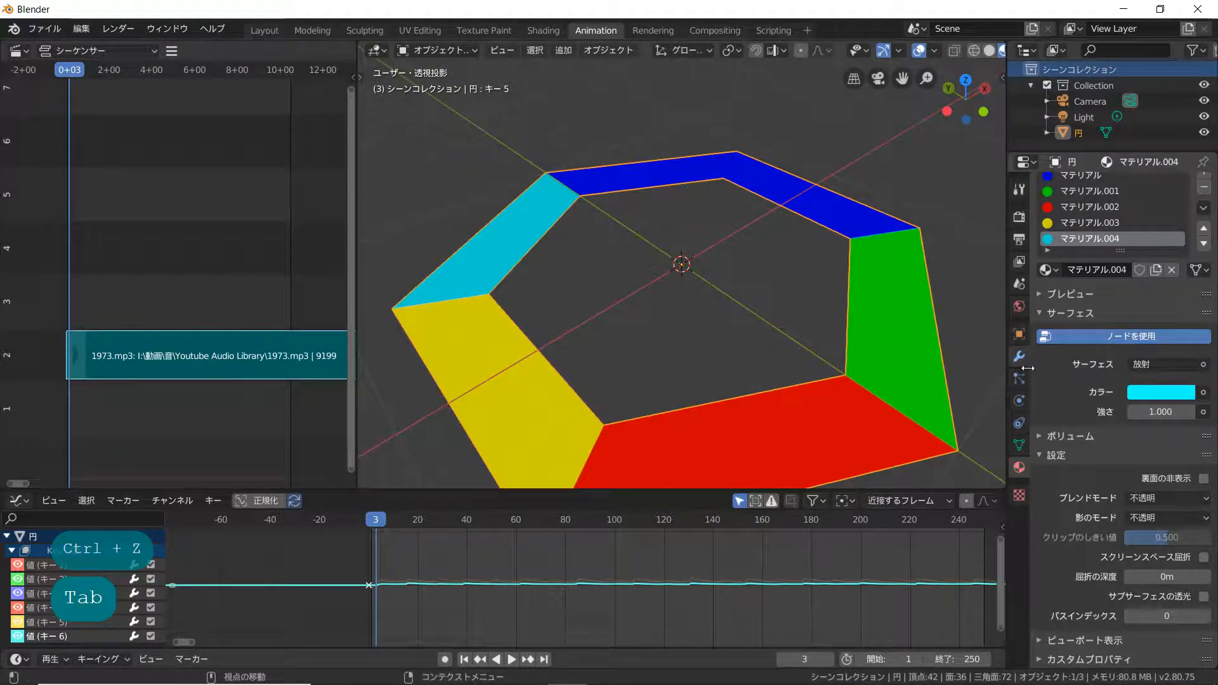
click(1021, 452)
click(1069, 395)
key(Tab)
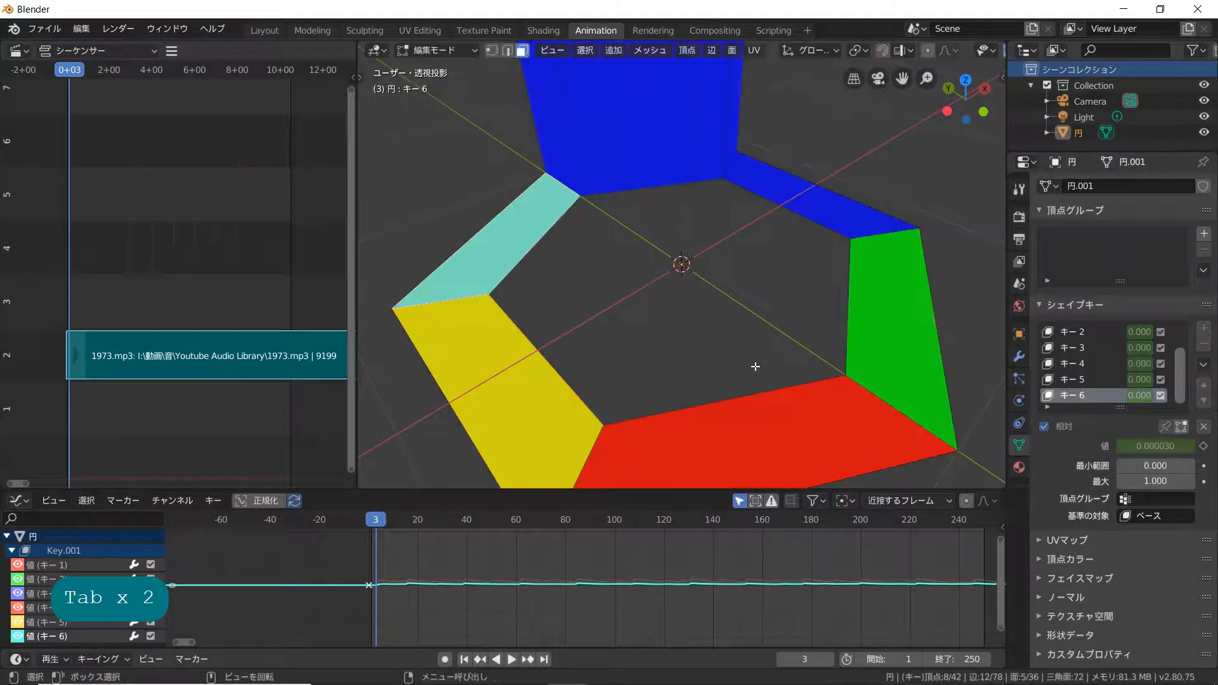
alt+click(611, 179)
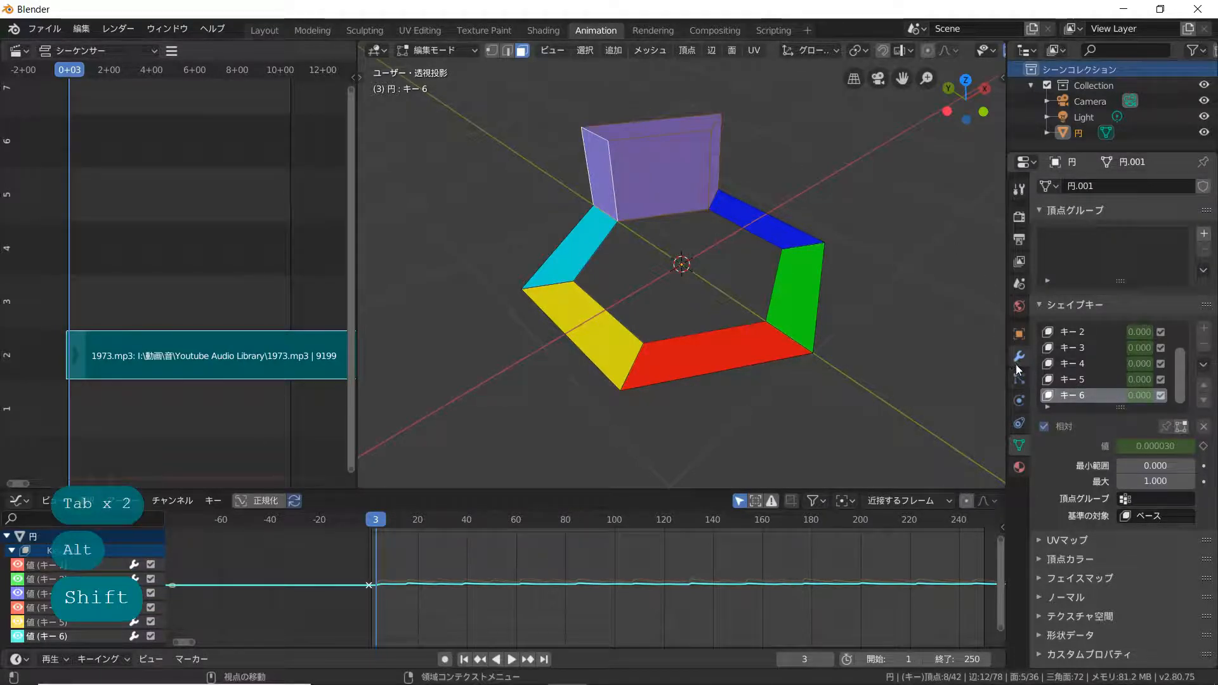
Add a sixth material slot, create a new material in it, and assign it to the selected キー 6 segment faces
click(1019, 465)
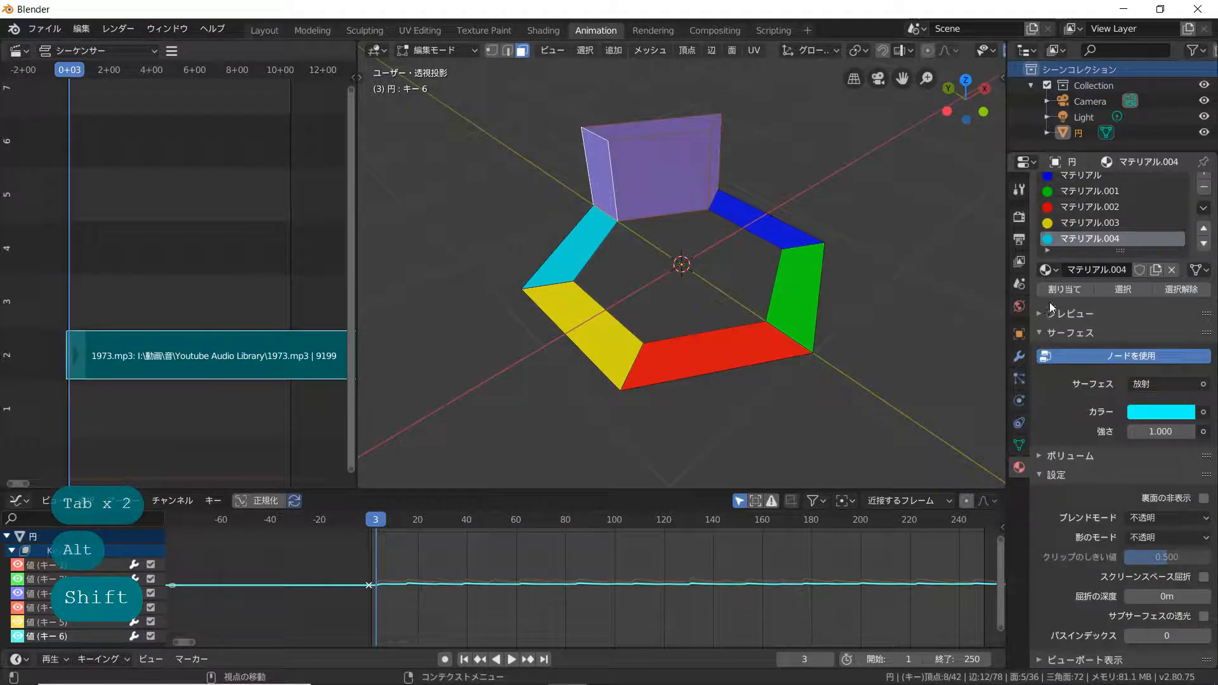
scroll(1056, 302, down, 2)
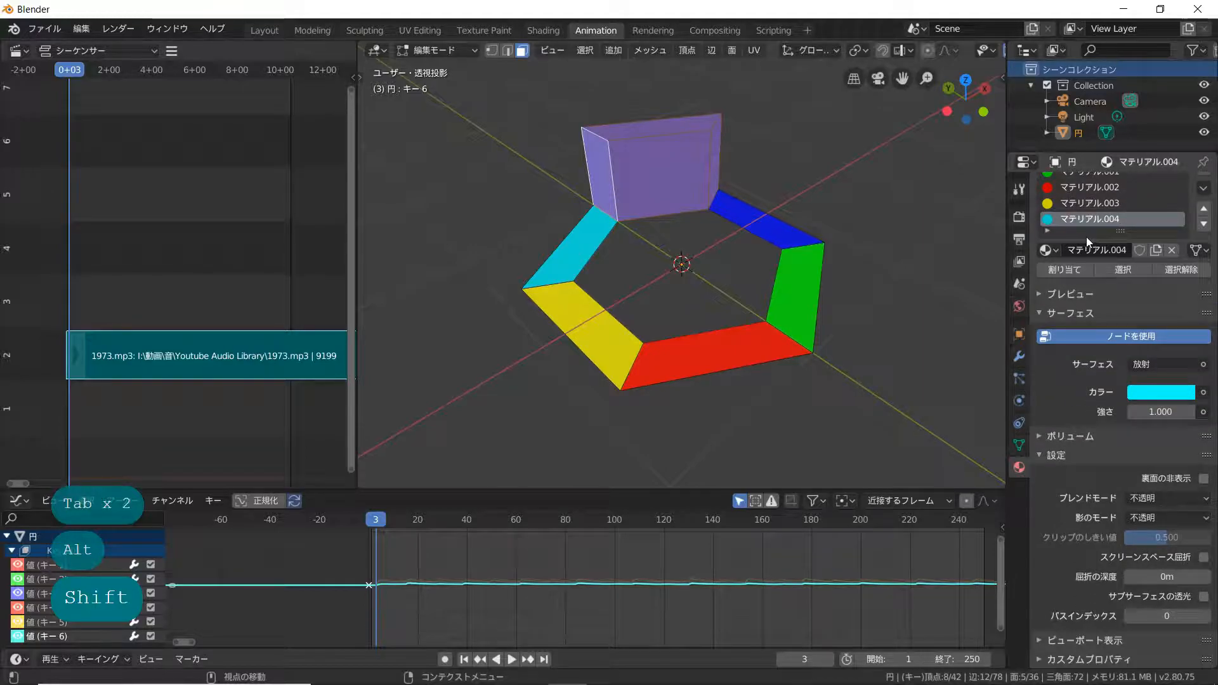
scroll(1117, 248, up, 2)
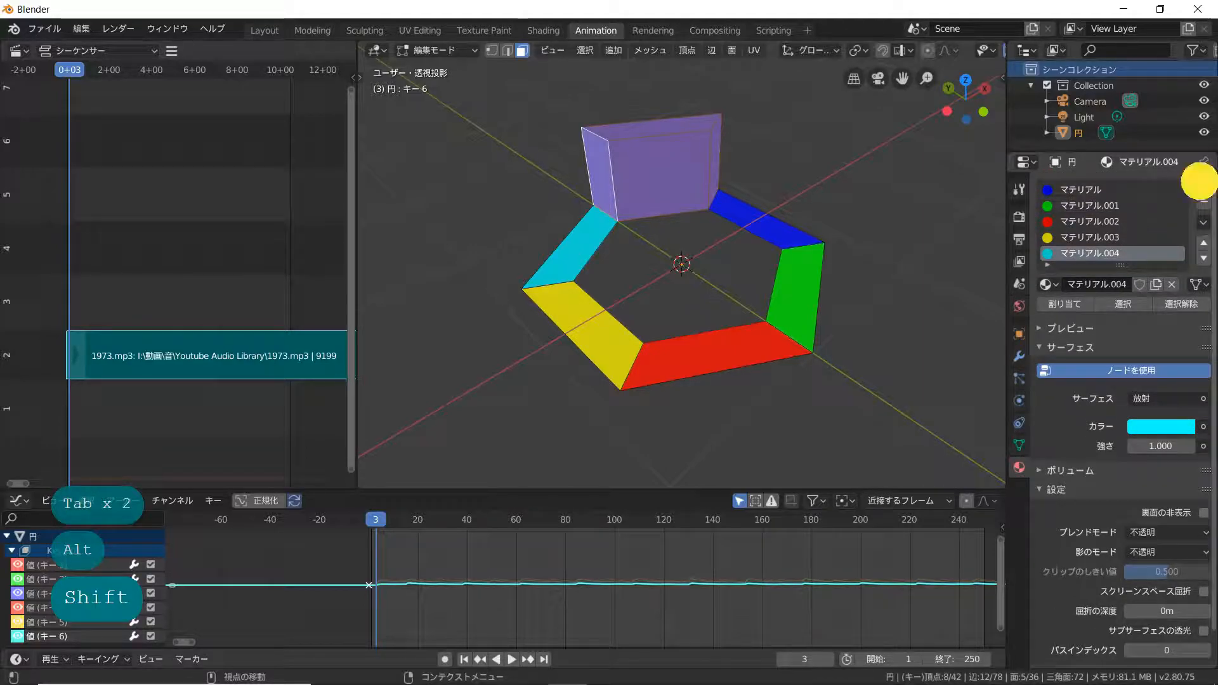
click(1202, 185)
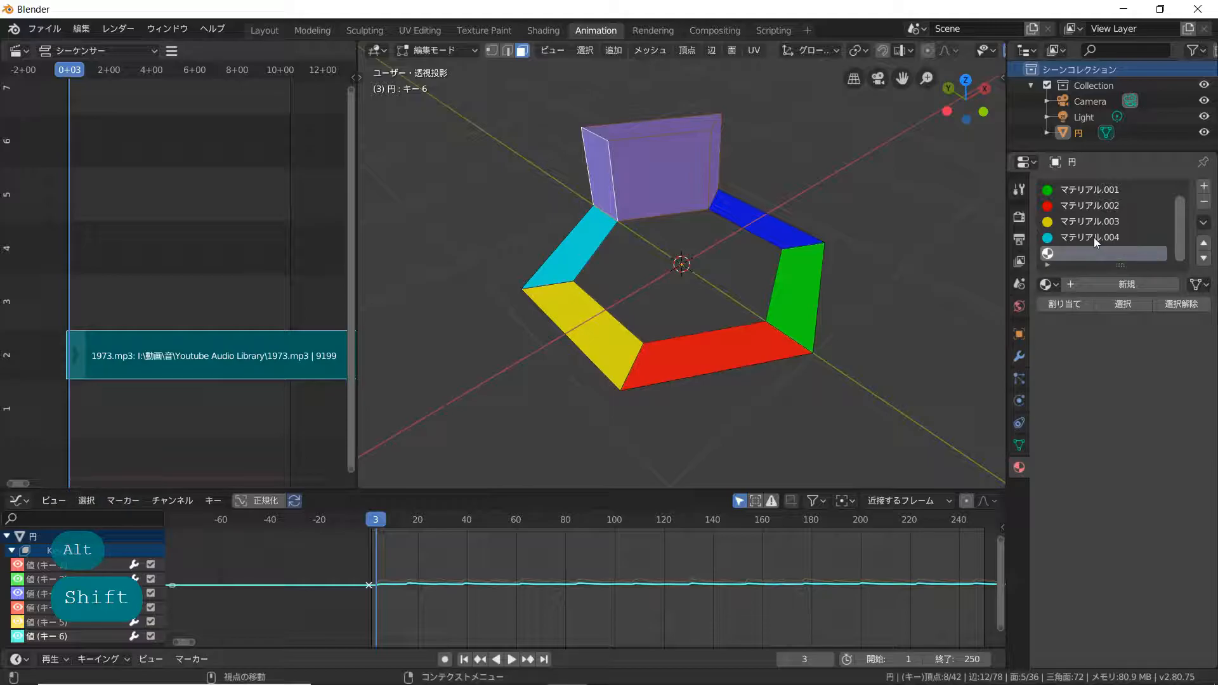
click(1076, 287)
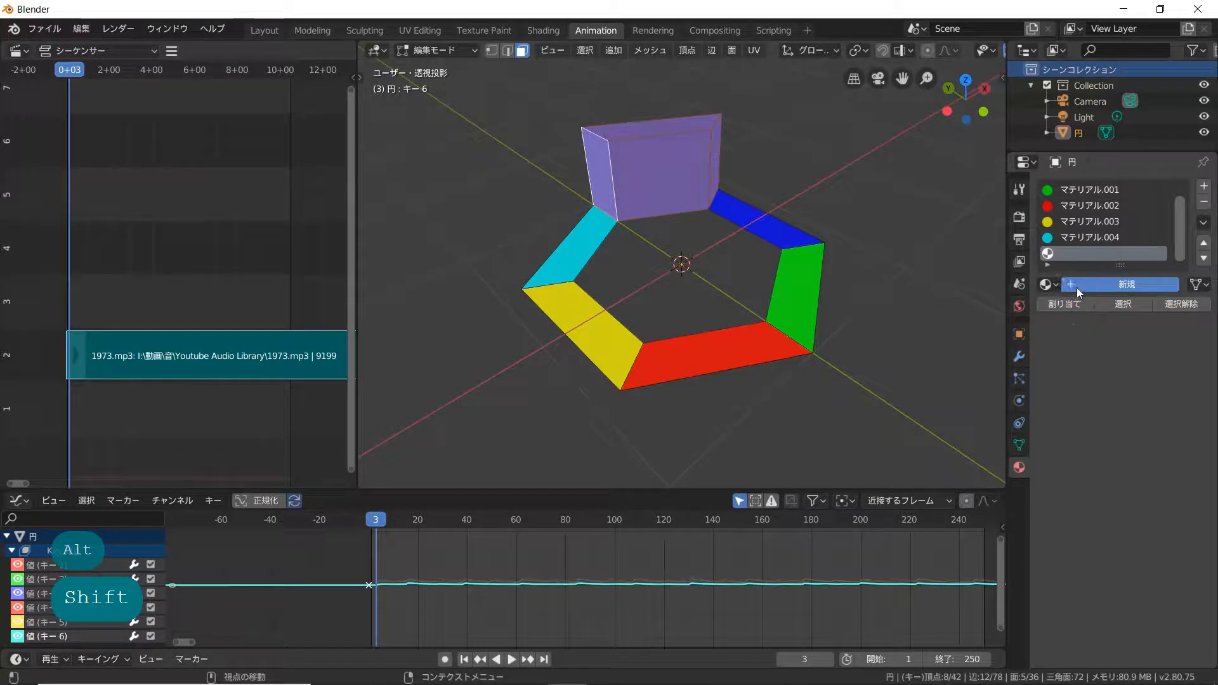
click(1072, 303)
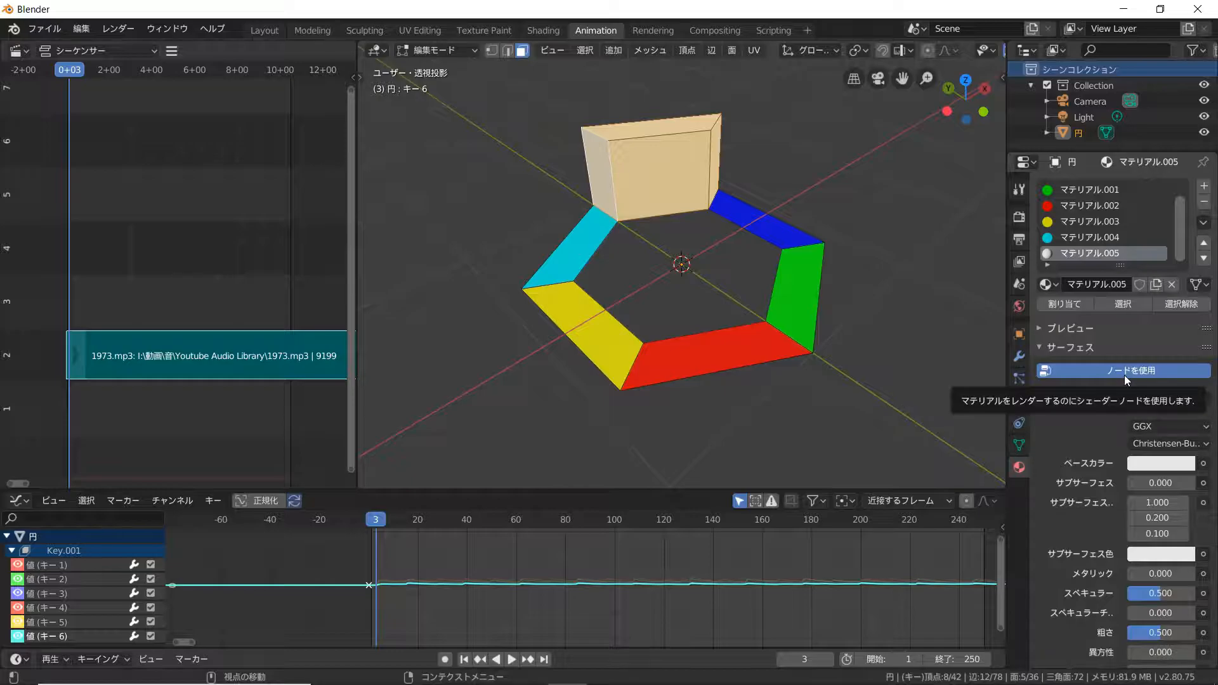
Set the surface of マテリアル.005 to 放射 (Emission), keeping its white color
scroll(783, 323, down, 3)
middle_drag(774, 317, 800, 317)
click(1142, 399)
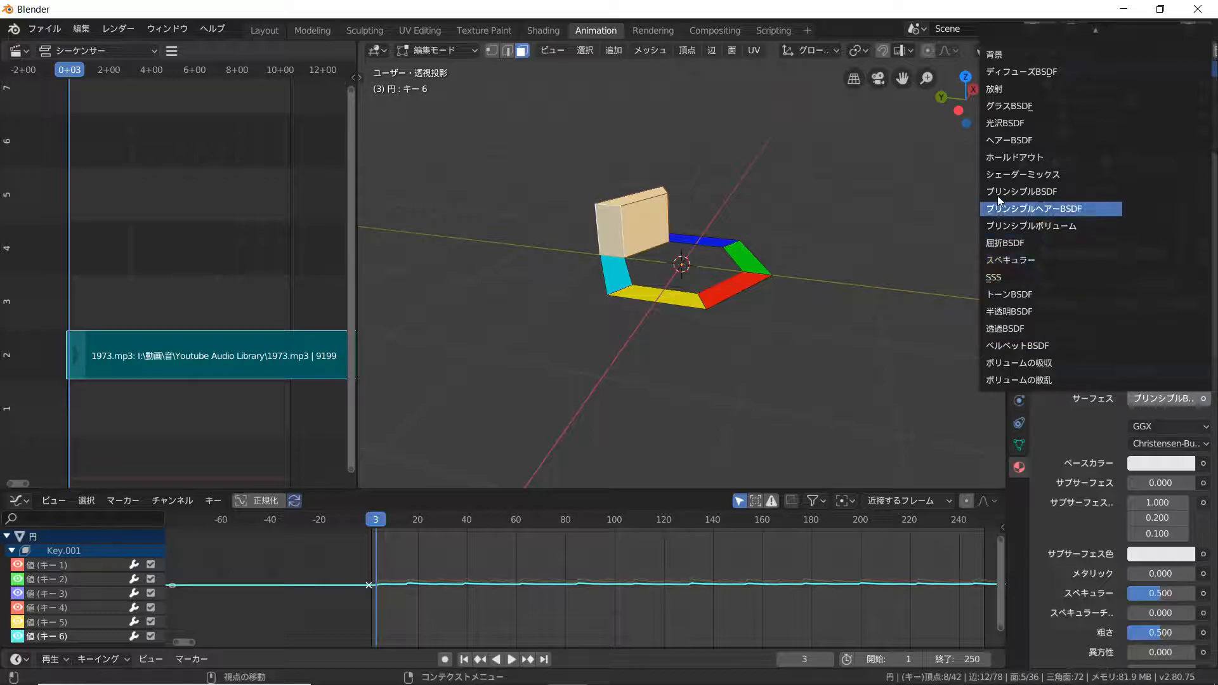
click(995, 89)
scroll(760, 219, up, 3)
Leave Edit Mode and play the animation to check the colored ring segments moving with the music
key(Tab)
middle_drag(760, 219, 768, 264)
key(space)
scroll(760, 257, up, 3)
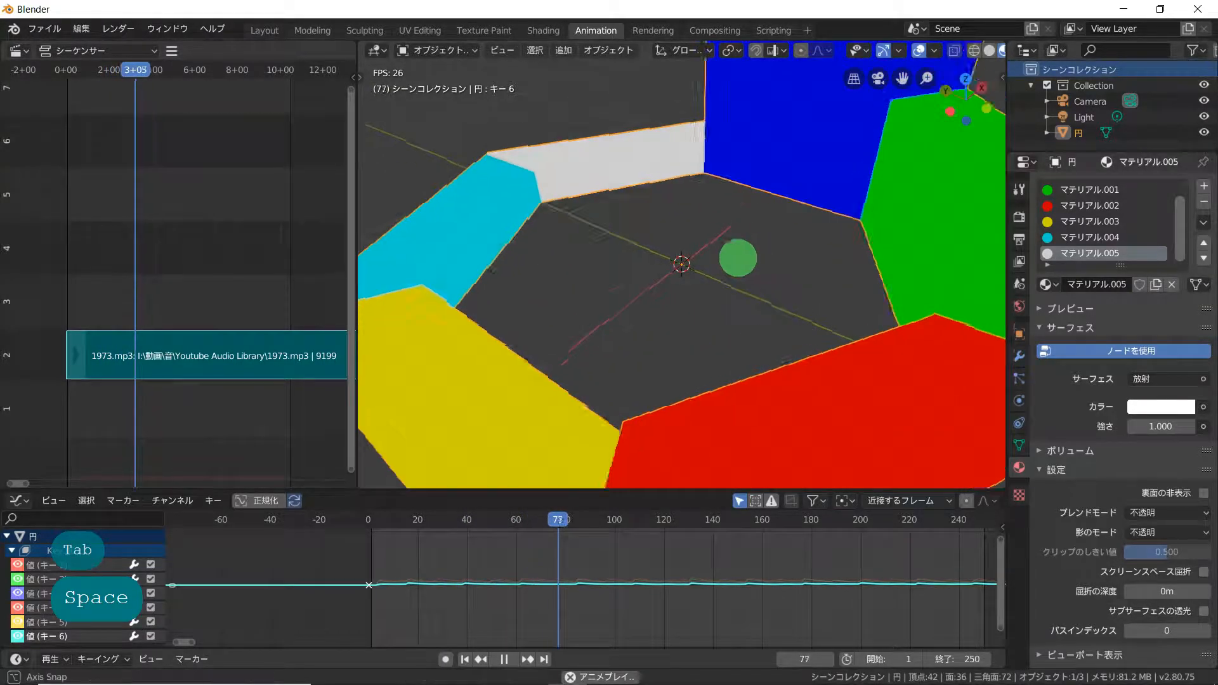